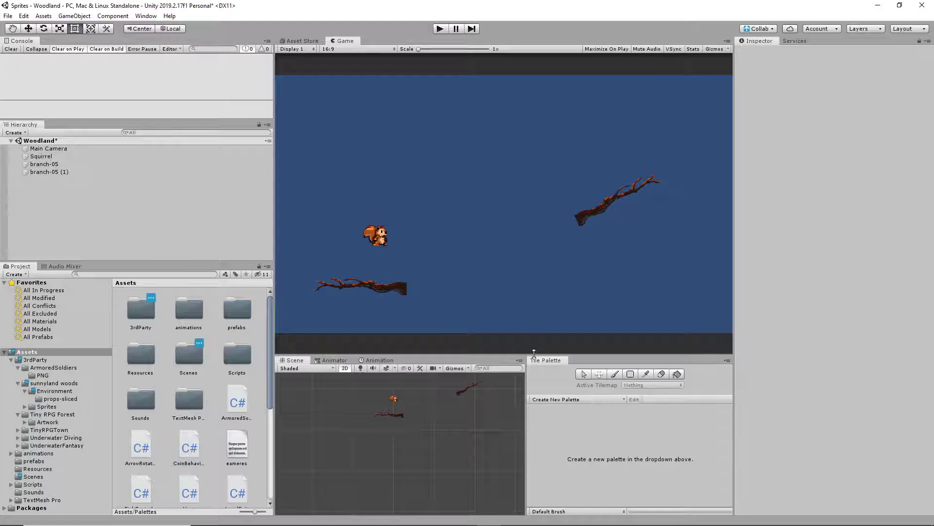
Step: Enlarge the Scene view by raising its divider with the Game view and closing the Tile Palette
drag(536, 355, 540, 267)
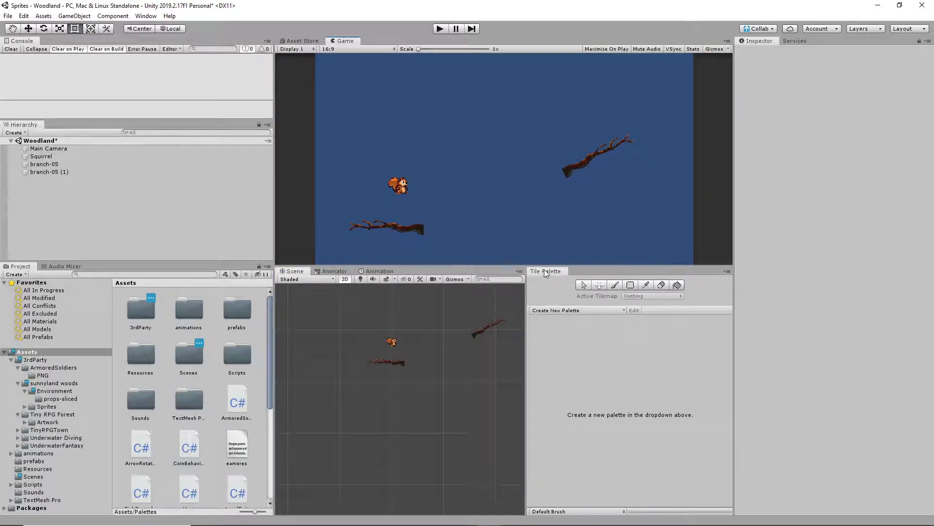
right_click(545, 273)
click(593, 286)
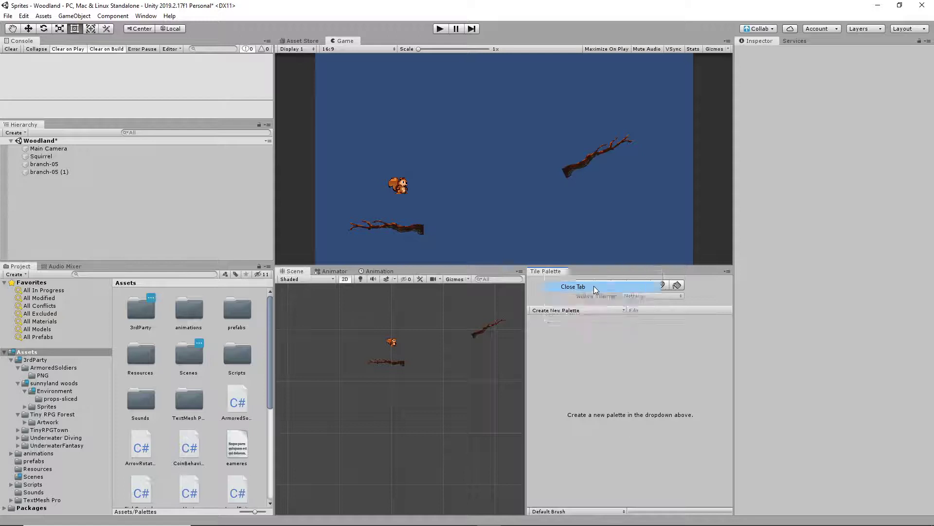
middle_drag(588, 375, 542, 448)
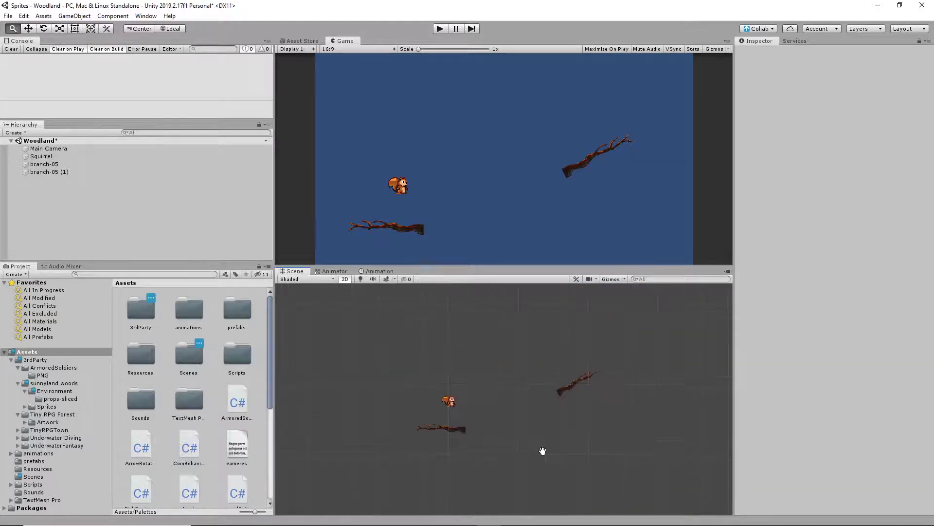
Step: Collapse the ArmoredSoldiers folder and open the Environment folder inside sunnyland woods
click(18, 367)
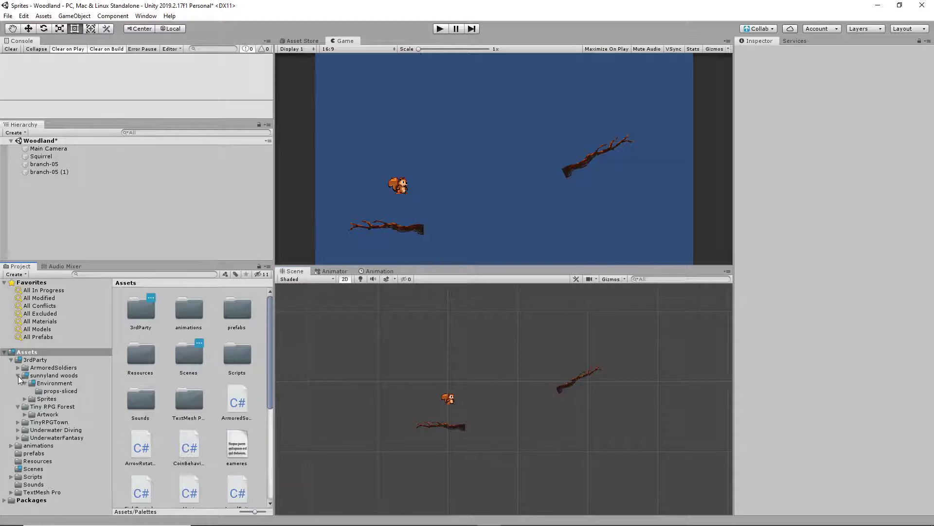
click(18, 375)
click(18, 375)
click(62, 376)
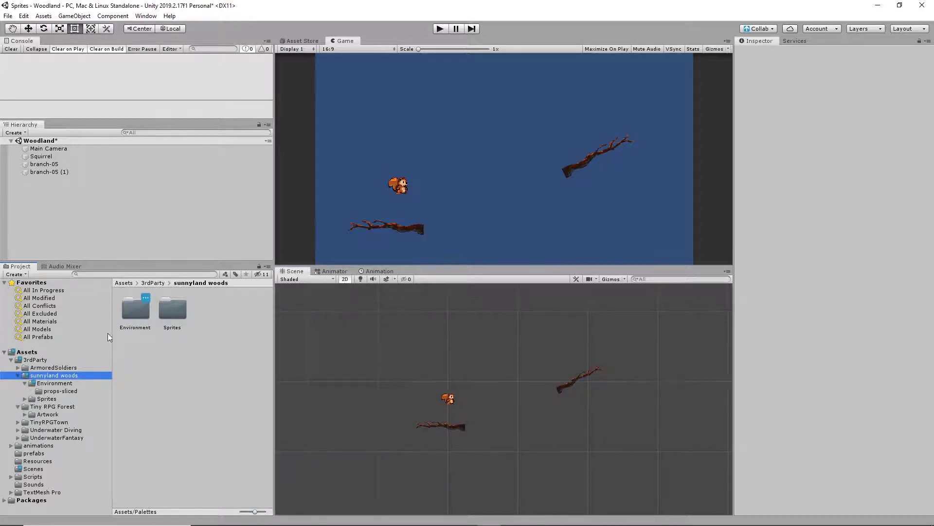
click(53, 383)
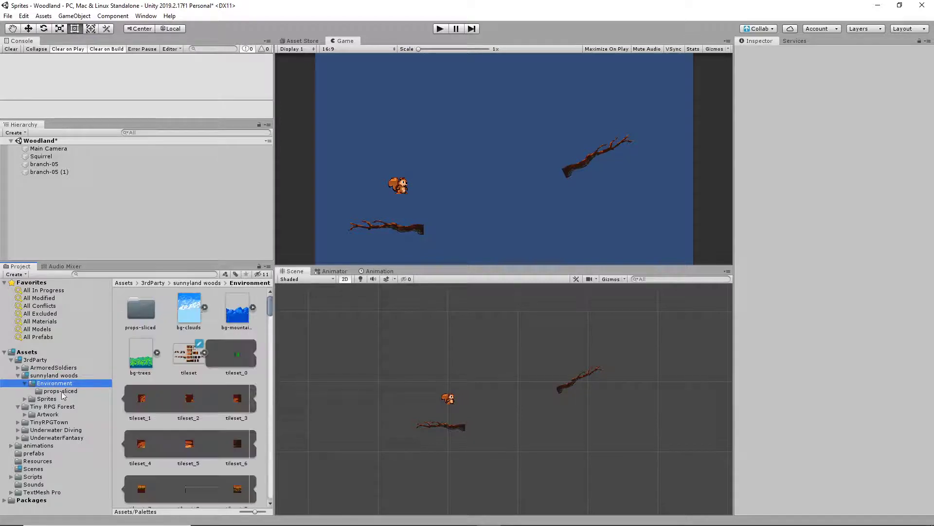
Step: Collapse the tileset's sliced sprites, check tileset-sliced, and select the original tileset texture
click(192, 358)
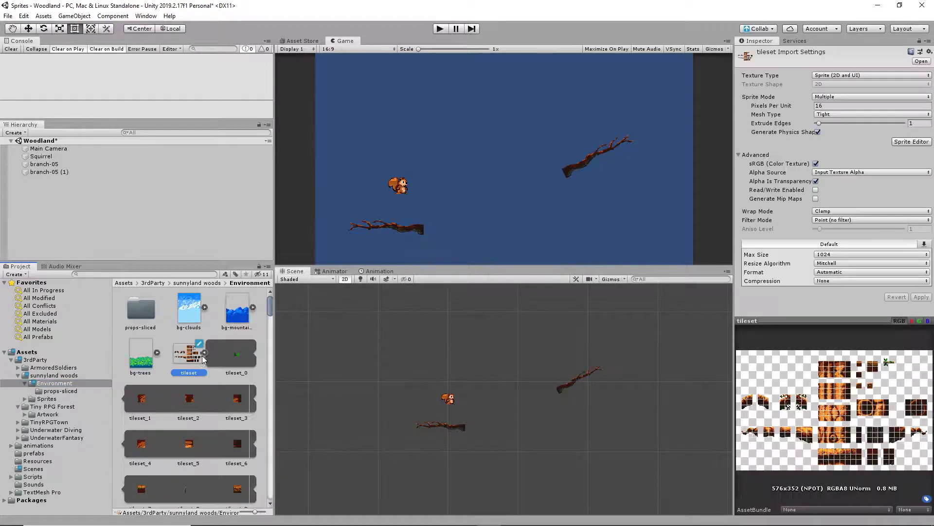
click(204, 352)
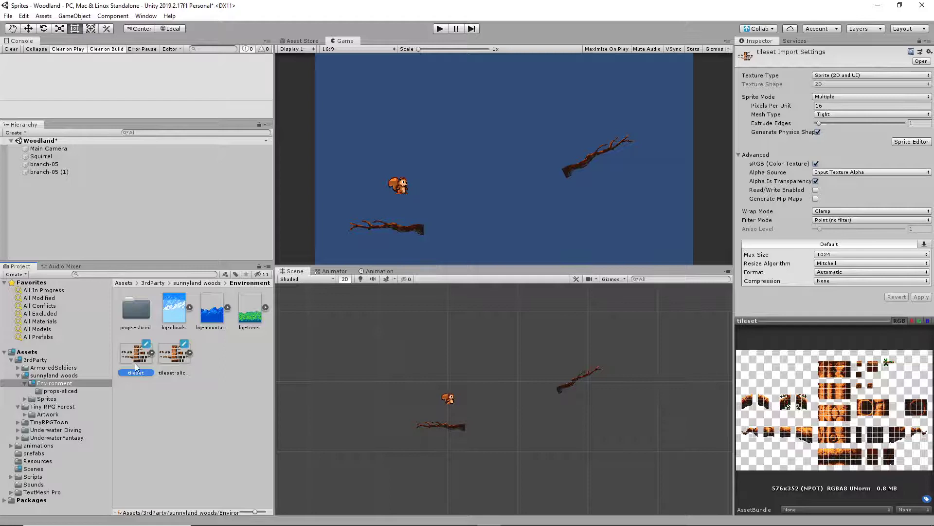
click(174, 362)
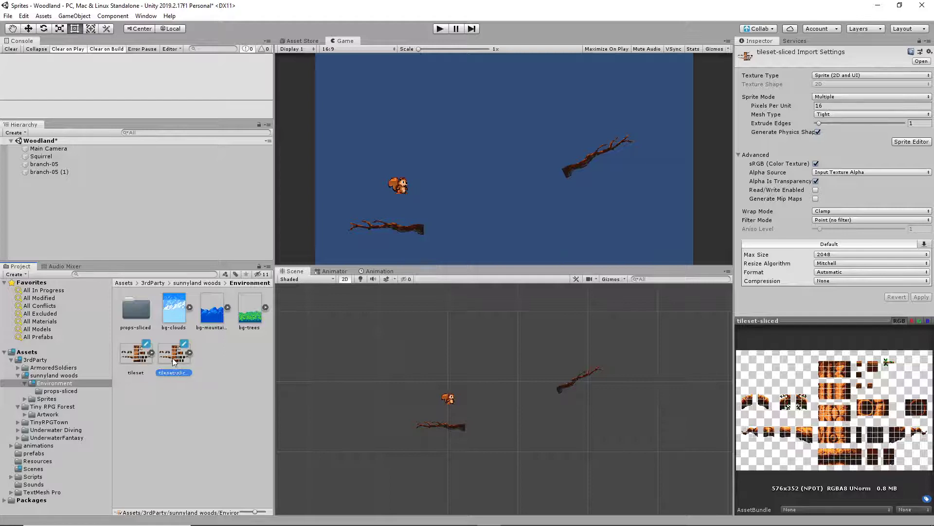
click(124, 358)
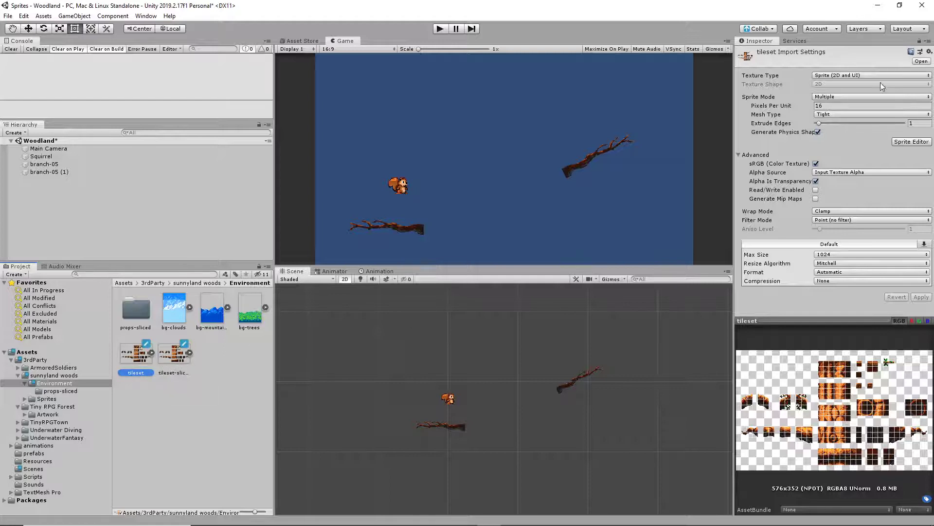
Step: Set the tileset's Sprite Mode to Single, apply it, and inspect the sprite it contains
click(867, 97)
click(847, 103)
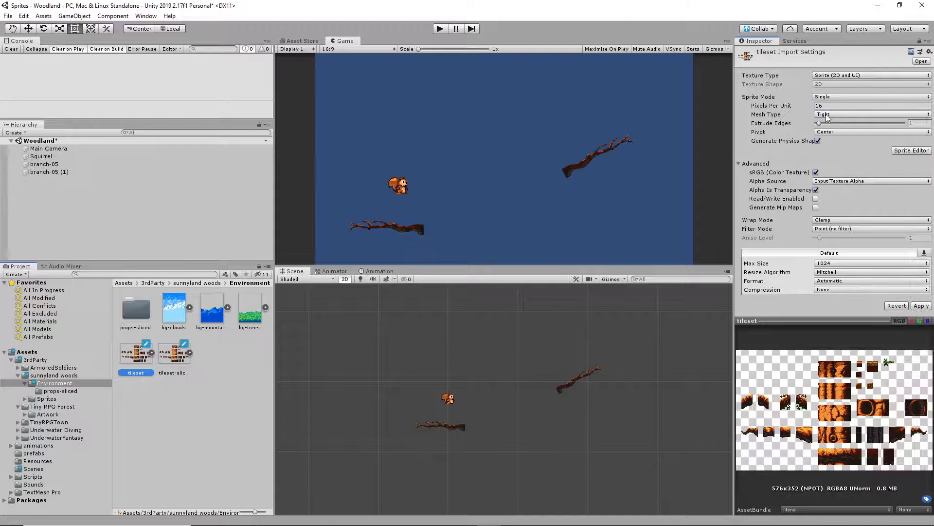
click(922, 305)
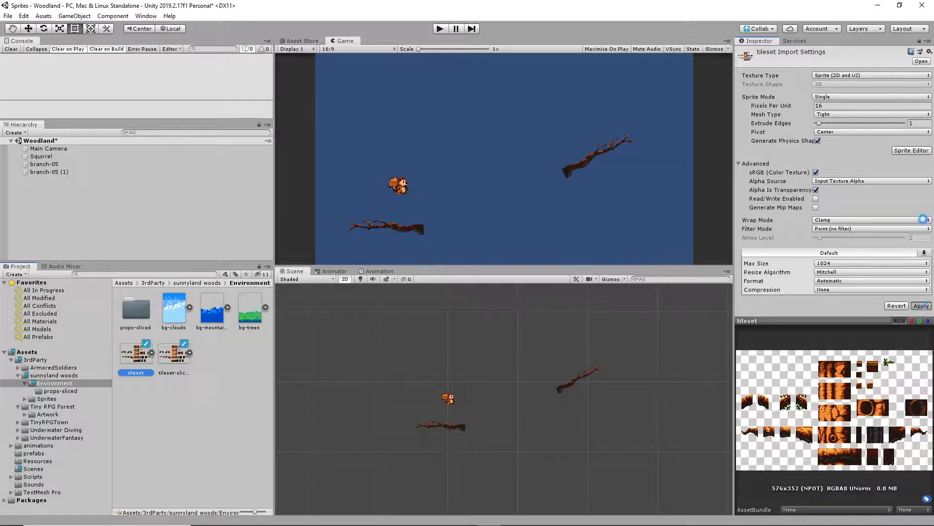
click(152, 352)
click(177, 359)
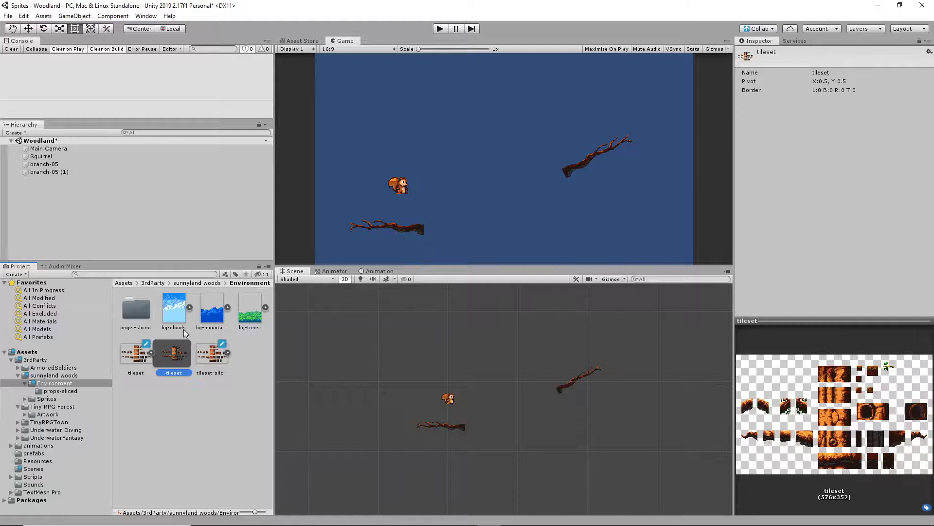
click(134, 356)
click(183, 355)
click(123, 355)
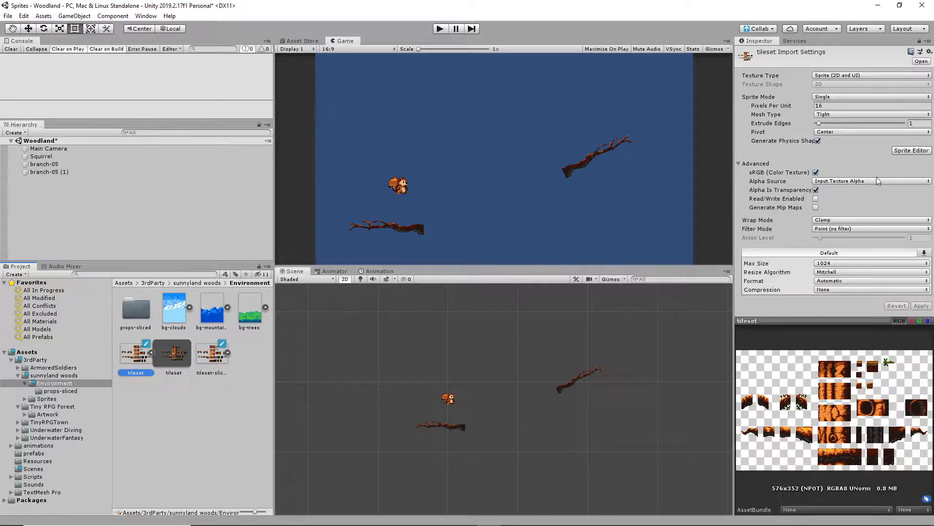
Step: Set the tileset's Pixels Per Unit to 100, apply it, and view the unsliced sheet in the Sprite Editor
click(825, 105)
text(100)
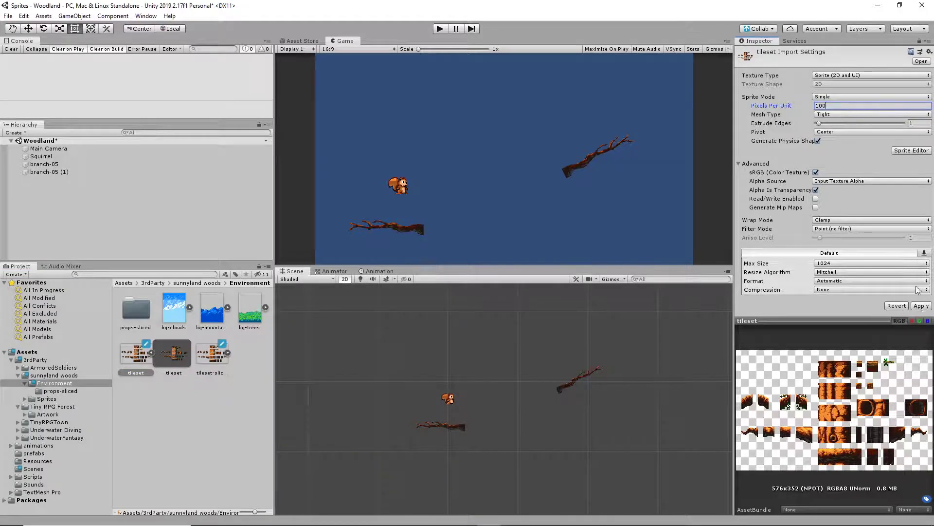
click(922, 306)
click(913, 151)
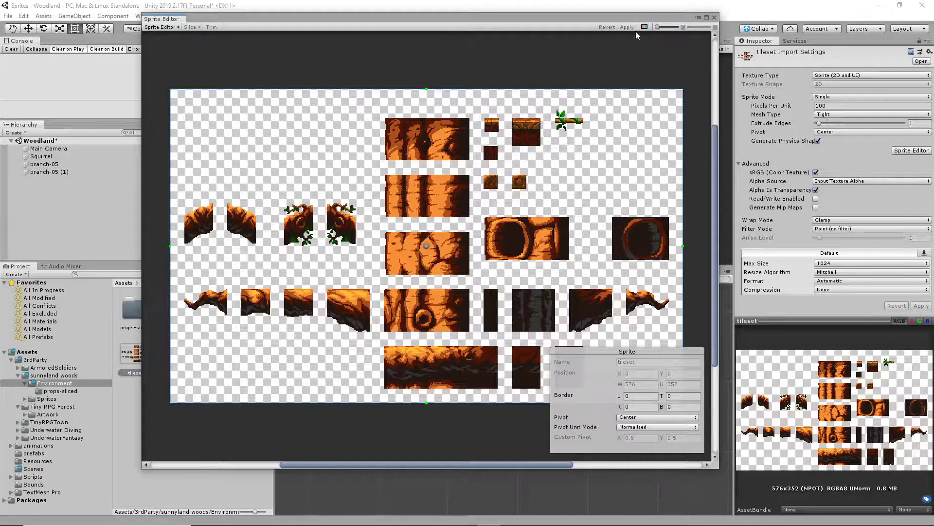
click(714, 15)
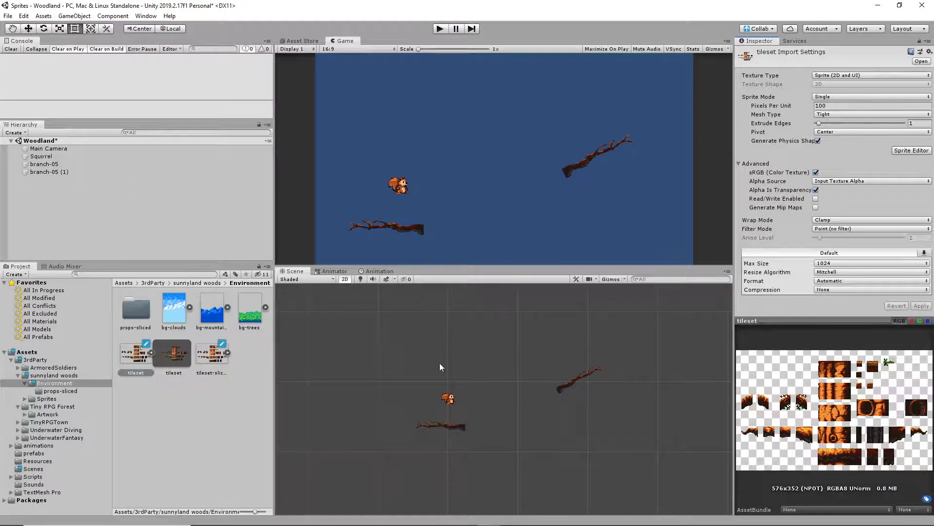
Step: Set the tileset's Pixels Per Unit to 16 and apply the import setting
click(853, 105)
text(1)
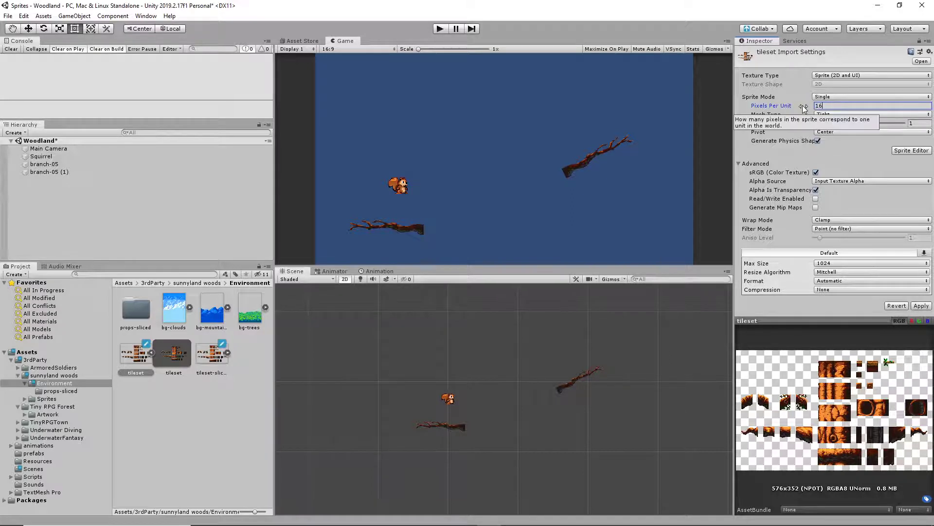
text(6)
click(921, 305)
Step: Set the tileset's Sprite Mode to Multiple and Extrude Edges to 0, and apply the import settings
click(833, 97)
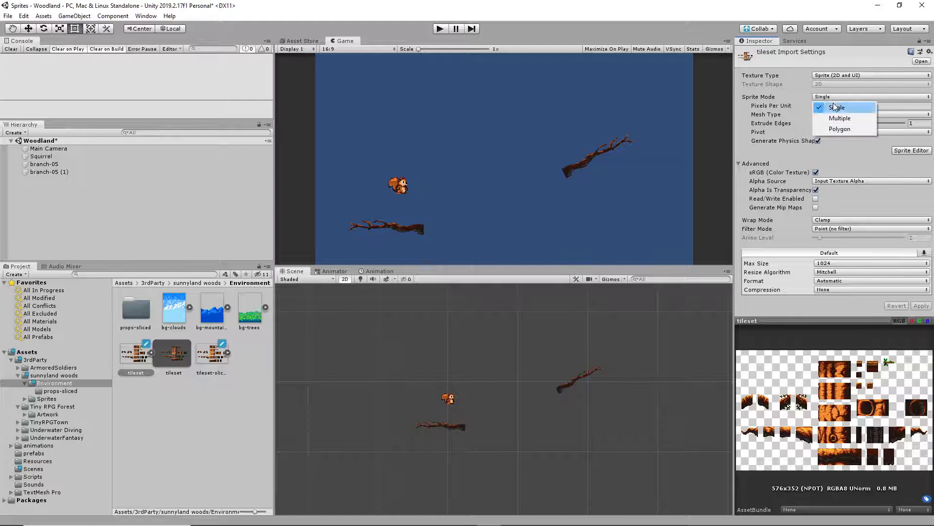
click(838, 118)
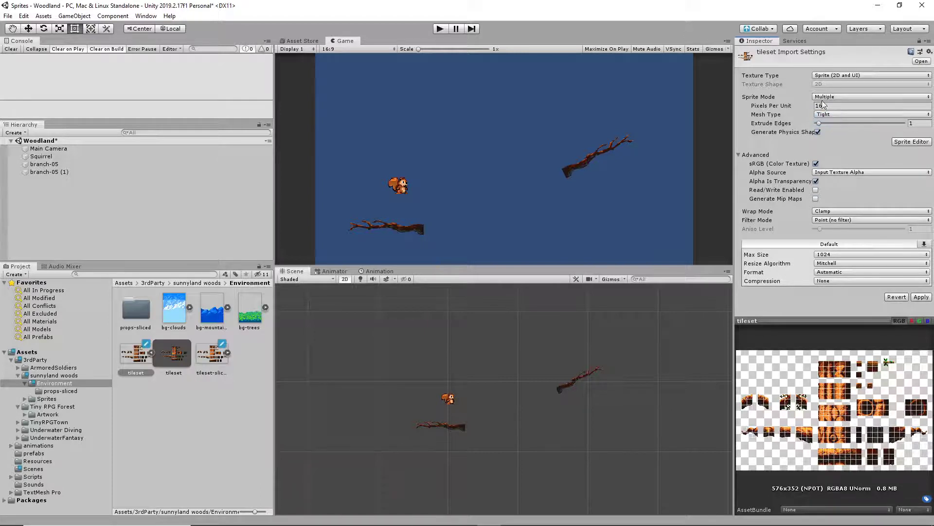
click(818, 132)
drag(819, 122, 817, 122)
click(922, 297)
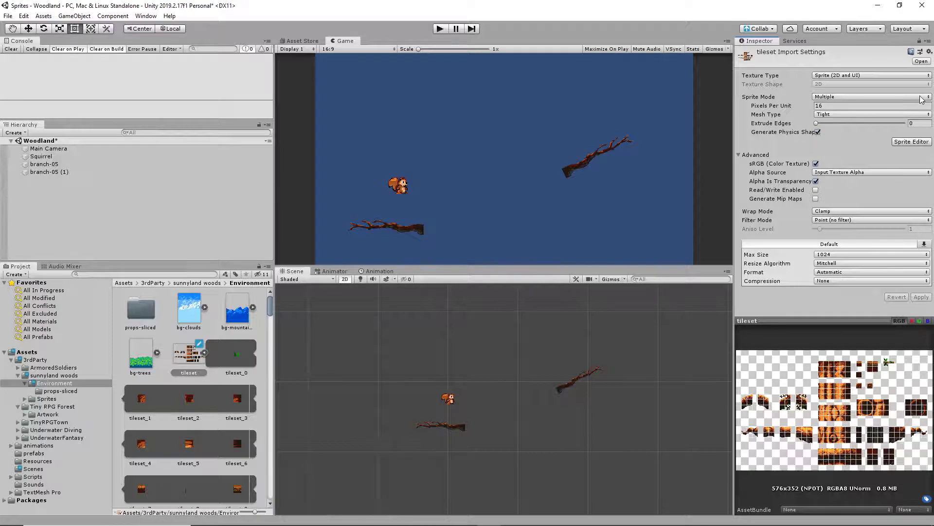
Step: Slice the tileset in the Sprite Editor using Grid By Cell Size with 64 by 64 pixel cells
click(911, 142)
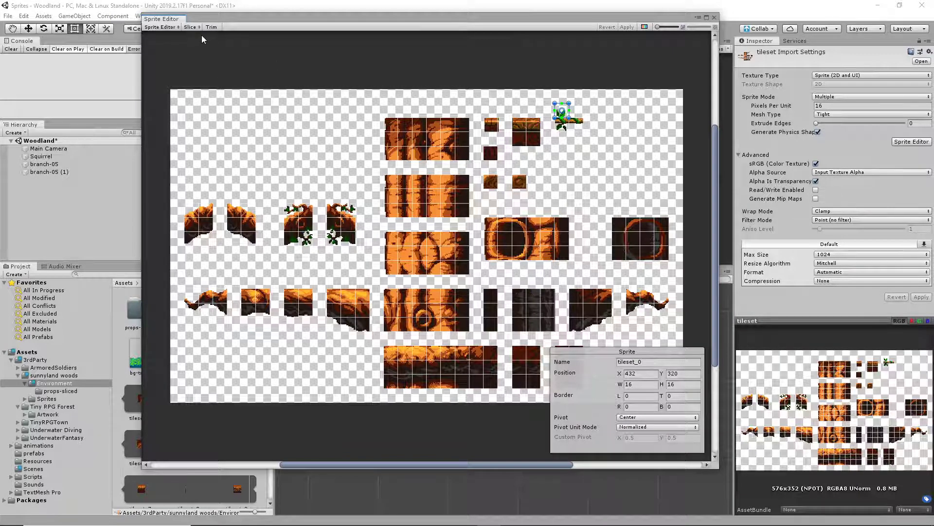
click(191, 27)
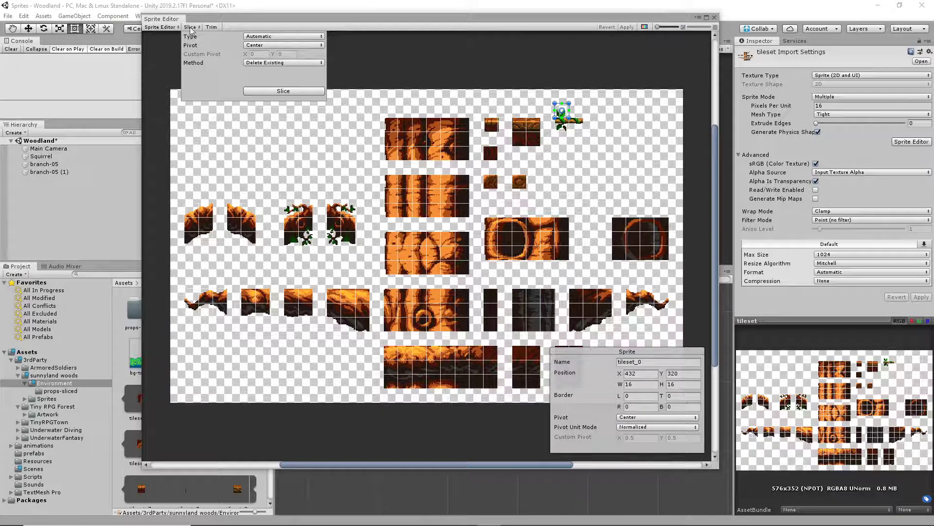
click(299, 37)
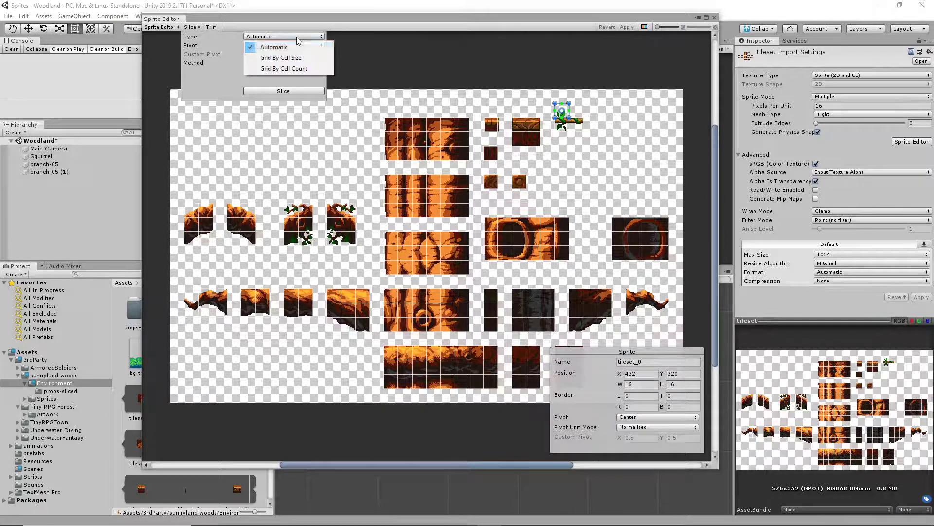
click(314, 58)
click(265, 45)
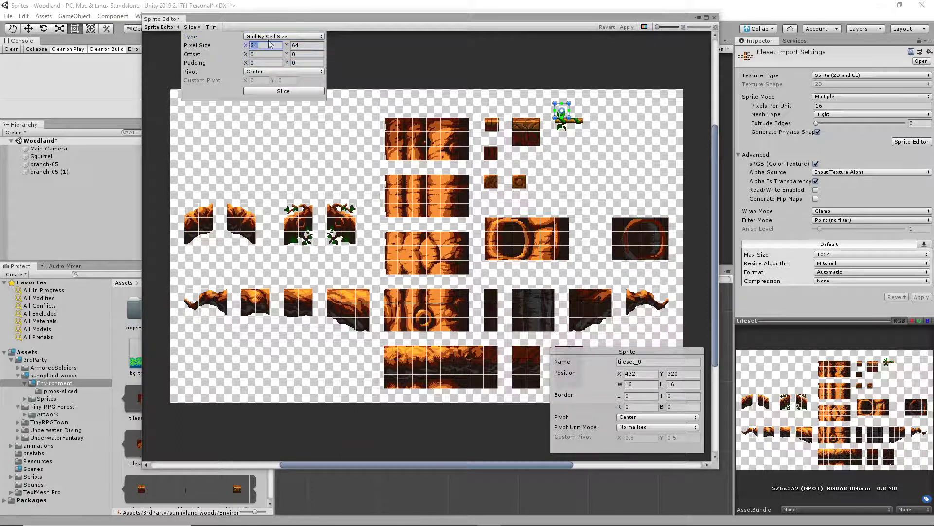
click(290, 90)
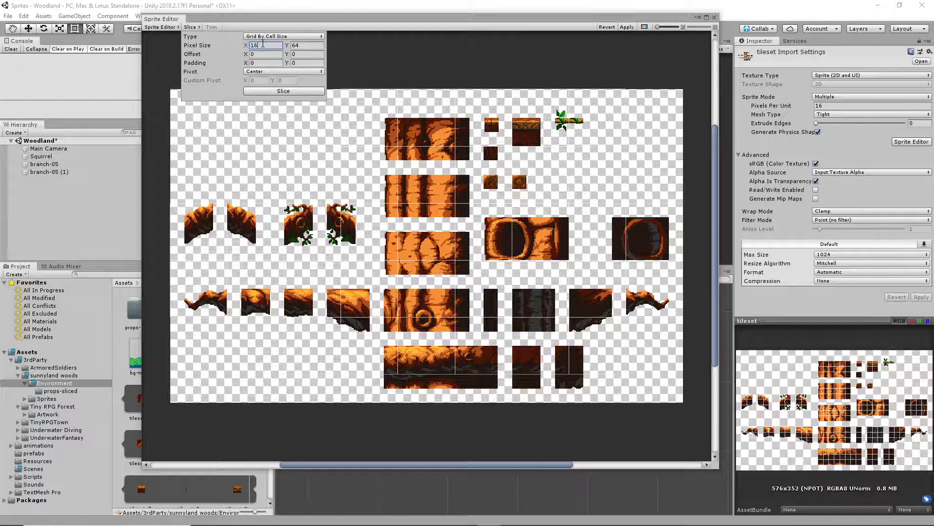
Step: Reslice the tileset with a pixel size of 16 by 16 and apply the slicing
key(Tab)
key(Tab)
click(269, 95)
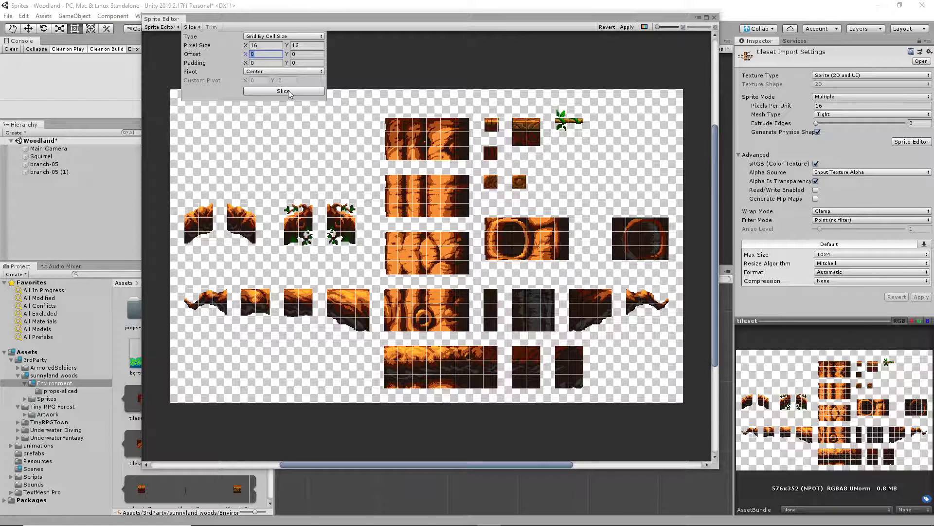
click(636, 27)
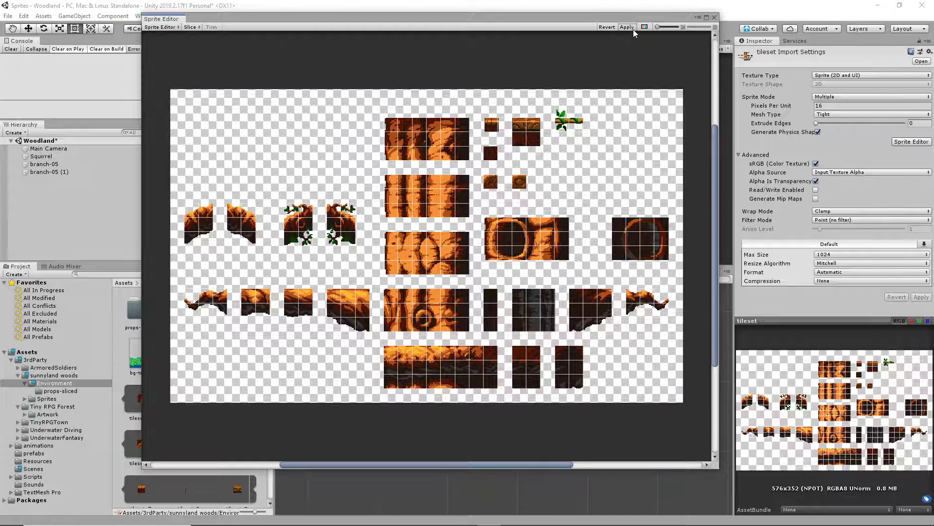
click(629, 27)
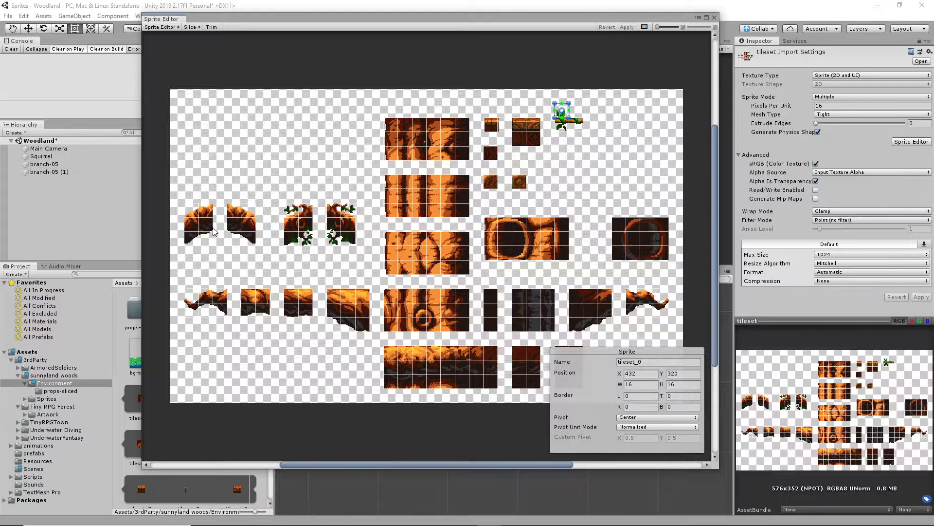
Step: Inspect individual cells of the sliced wood pieces and close the Sprite Editor, applying the pending import settings
scroll(215, 230, up, 3)
scroll(214, 230, up, 2)
click(324, 266)
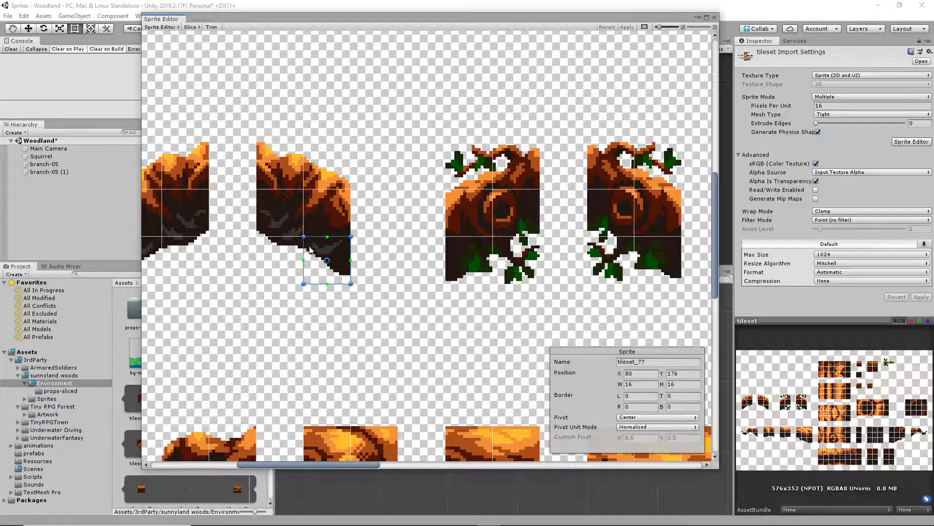
click(329, 174)
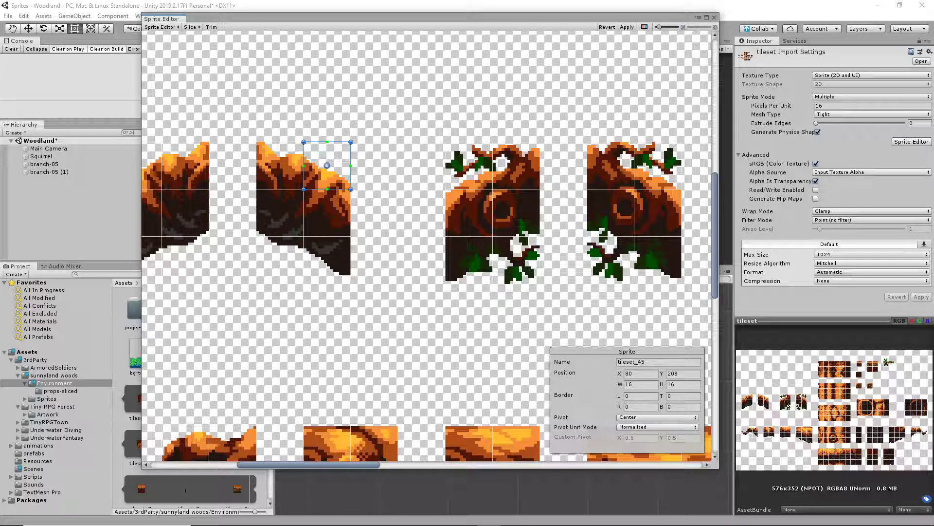
click(714, 20)
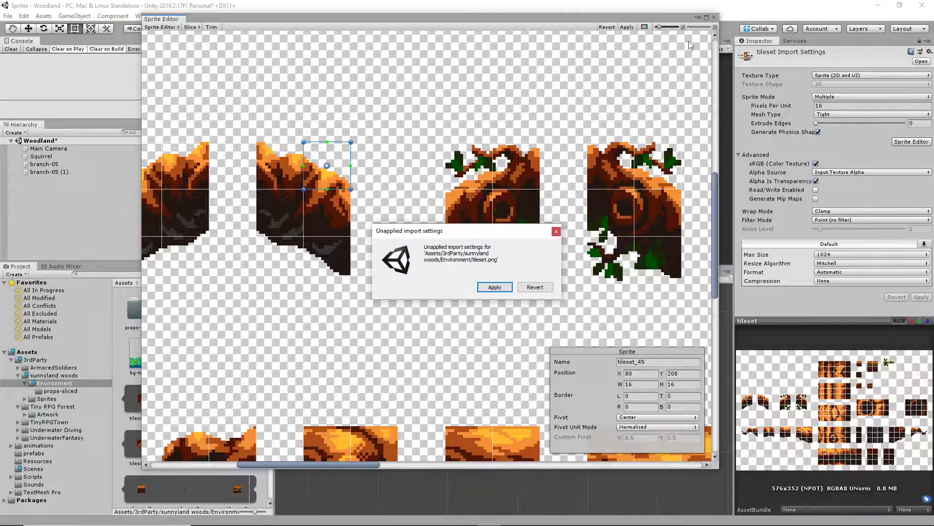
click(502, 289)
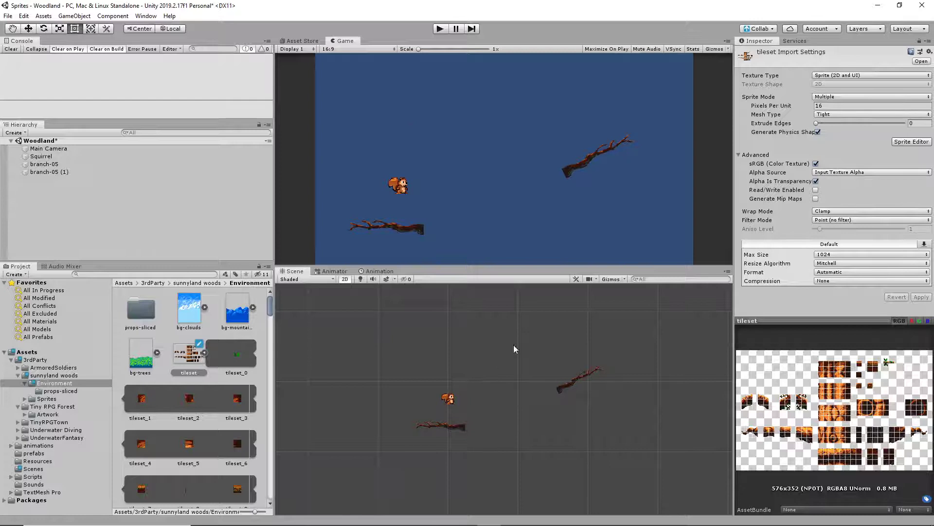
Step: Widen the Inspector so the tileset's import settings have more room
scroll(494, 386, up, 1)
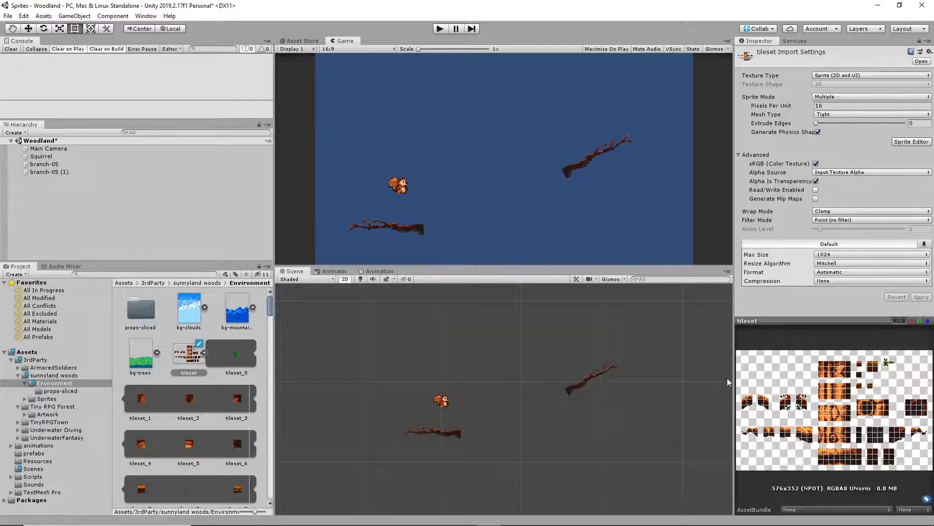
mouse_move(733, 389)
mouse_down()
mouse_move(641, 389)
mouse_move(715, 390)
mouse_up()
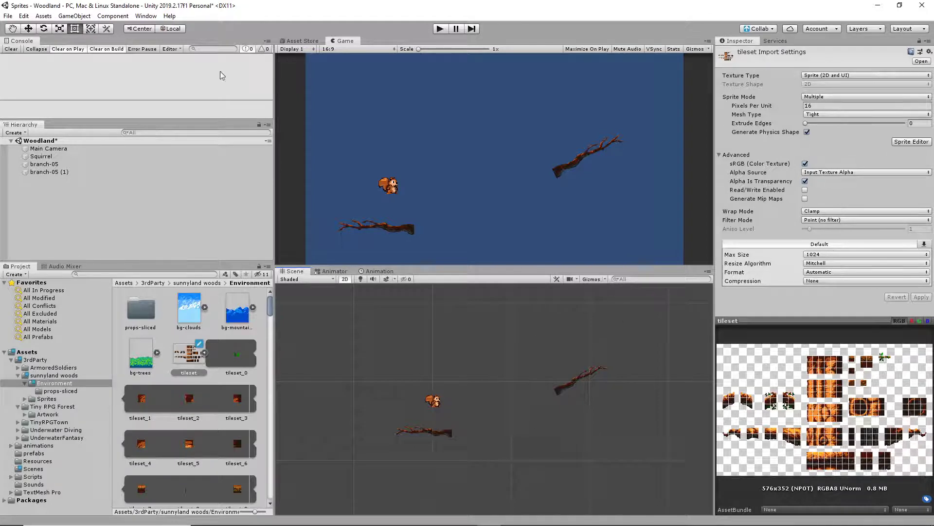
Step: Open the Tile Palette window and dock it beside the Scene view
click(145, 16)
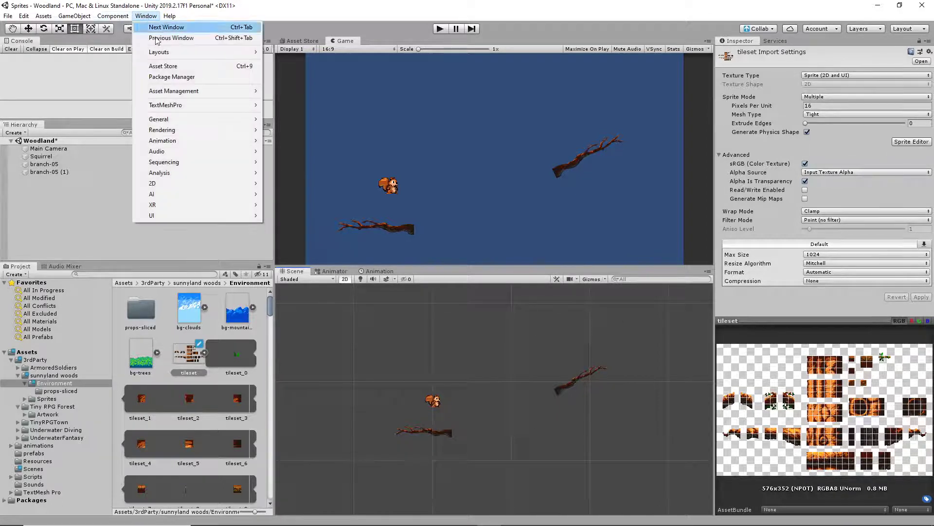
mouse_move(204, 185)
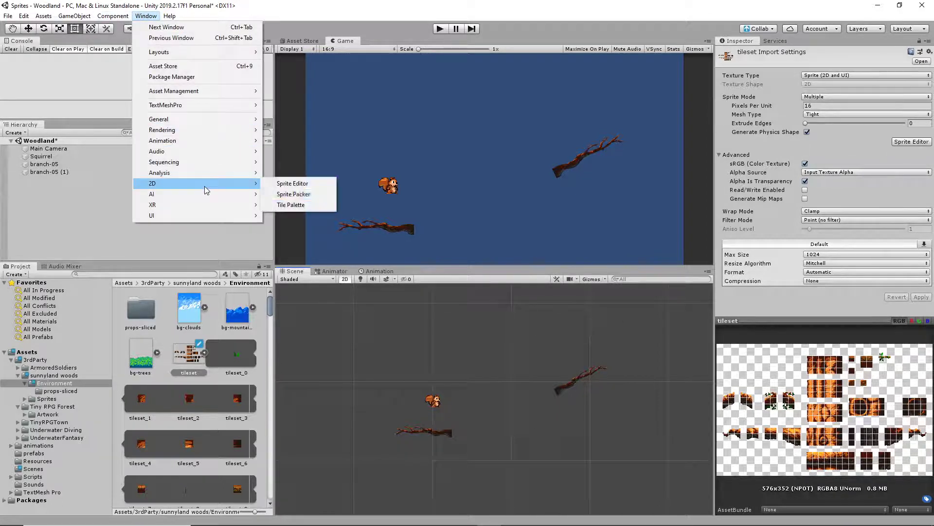
click(317, 205)
drag(95, 92, 649, 407)
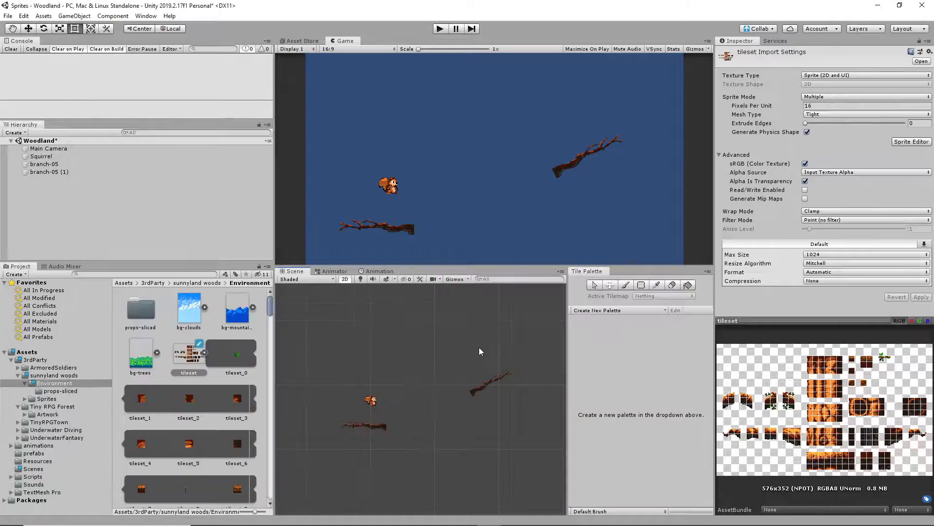
Step: Create a new tile palette named Tree with a Rectangle grid and Automatic cell size
click(620, 310)
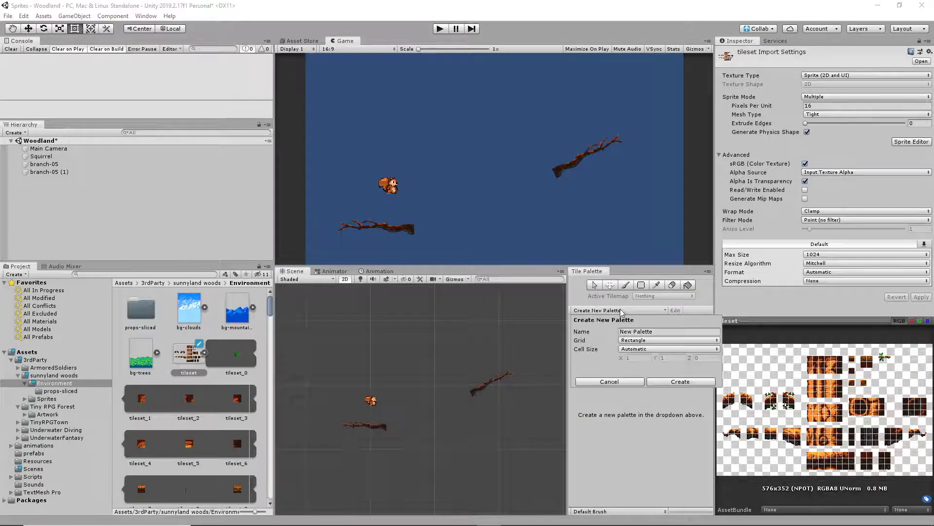
drag(651, 332, 614, 336)
text(TR)
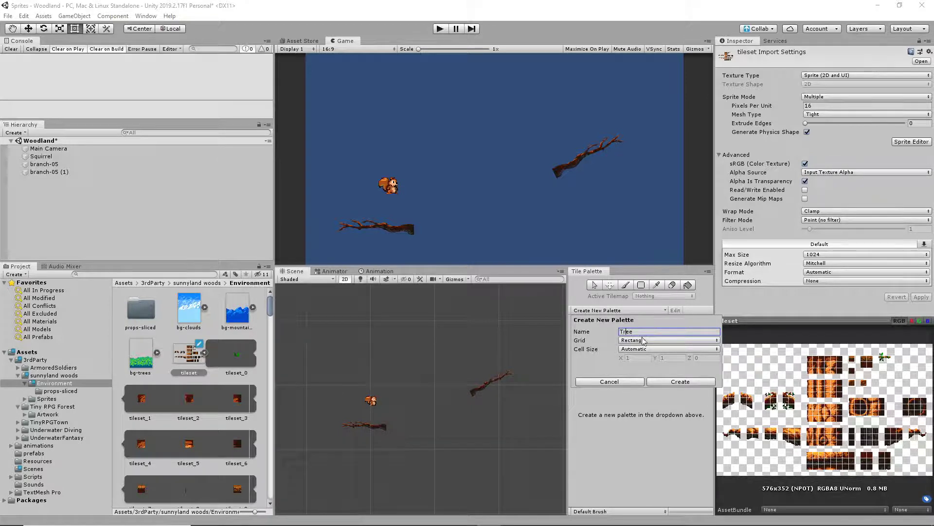
click(687, 381)
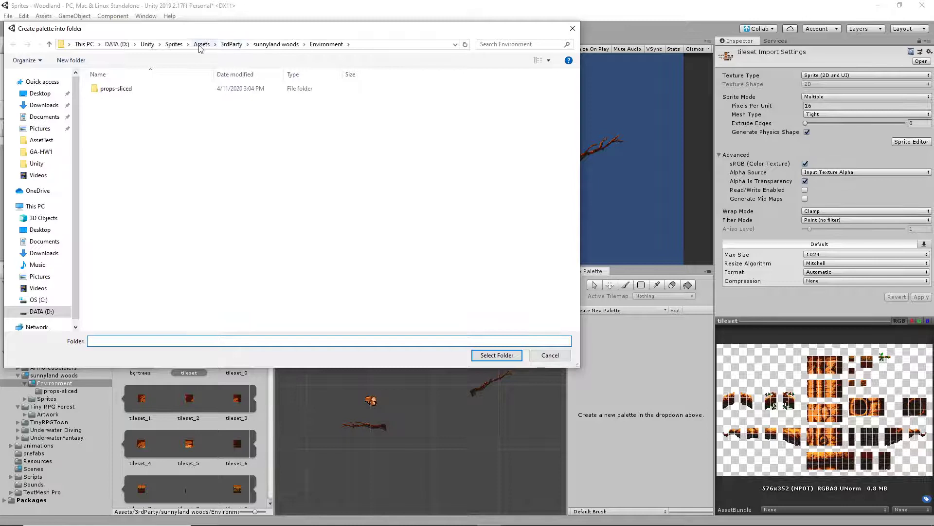
Step: Create a folder named Palettes inside the project's Assets folder while choosing the palette's save location
click(201, 44)
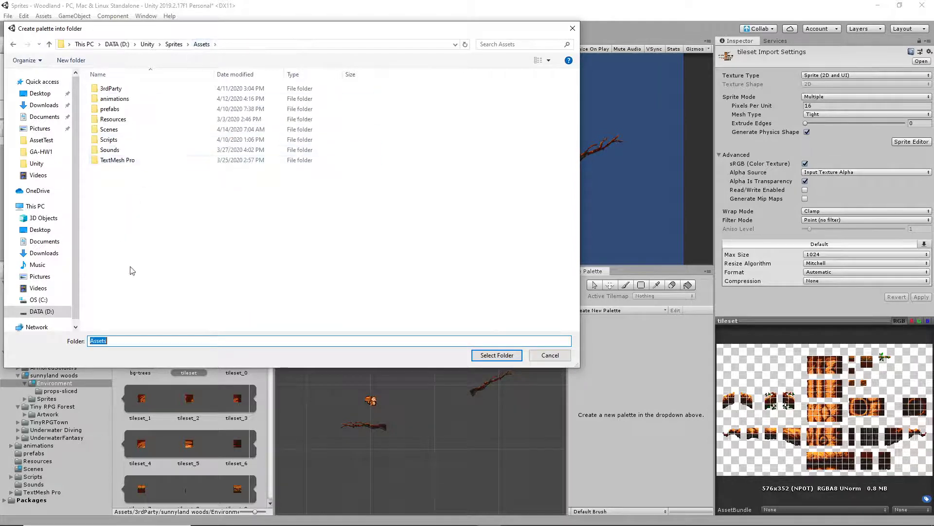
right_click(142, 230)
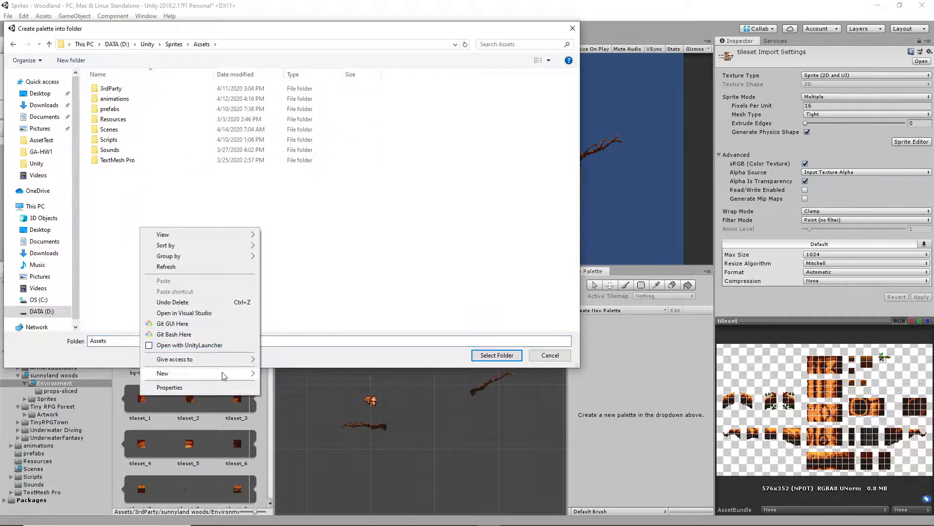
mouse_move(234, 373)
click(286, 373)
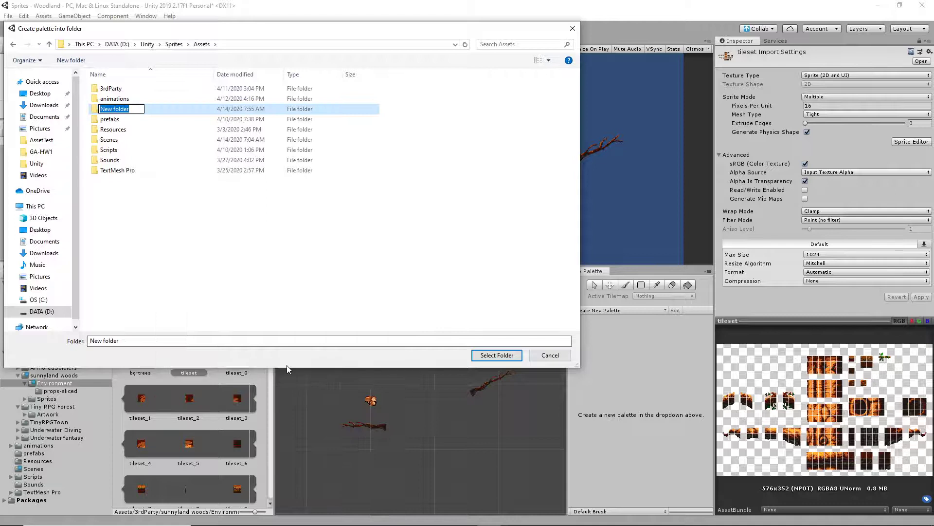
text(Palettes)
key(Return)
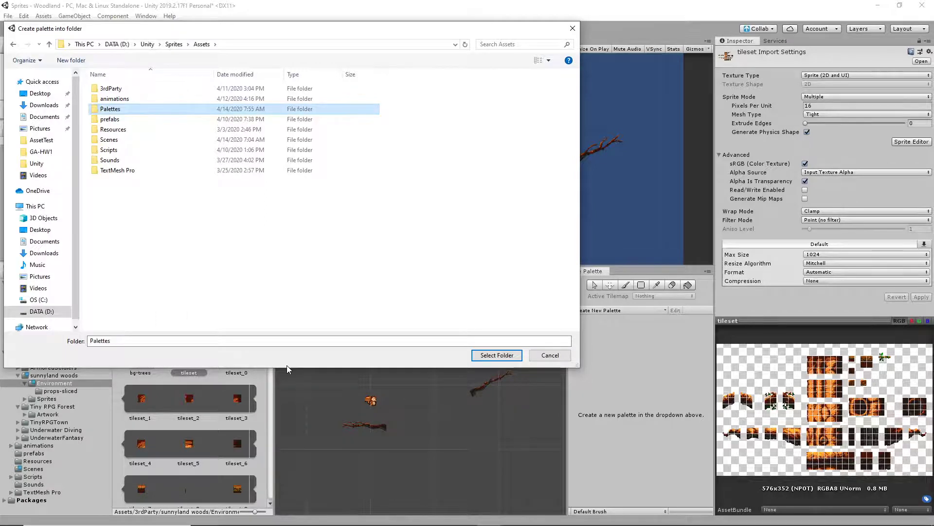
Step: Create a Tree folder inside Palettes and save the new palette into it
double_click(111, 110)
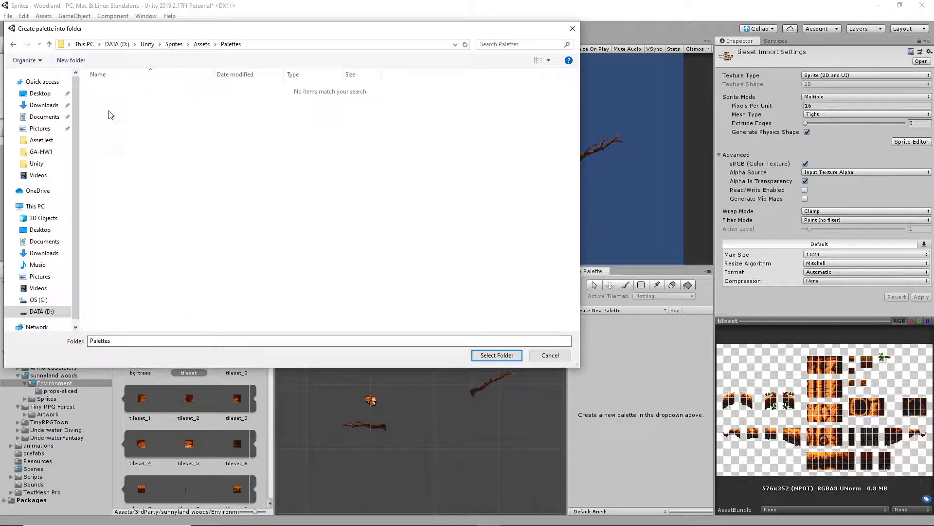
right_click(119, 137)
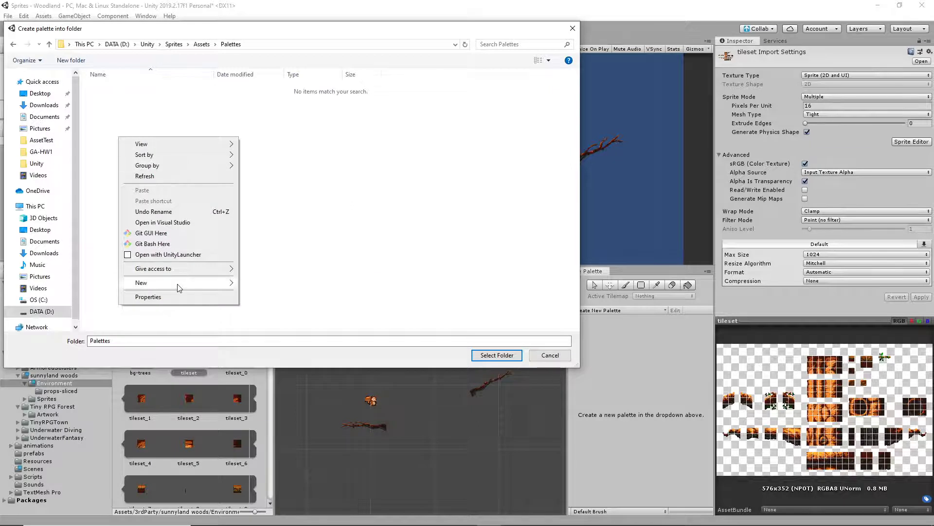
mouse_move(178, 283)
click(275, 285)
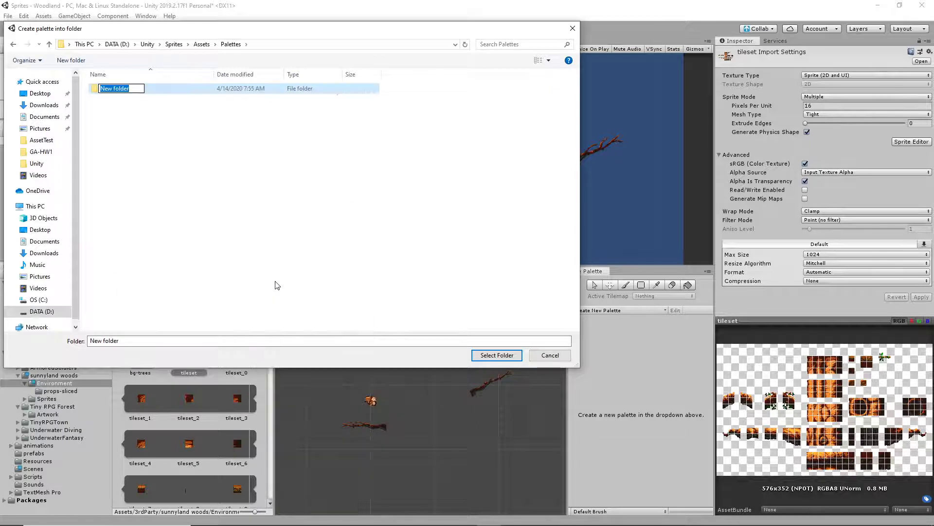
text(Tree)
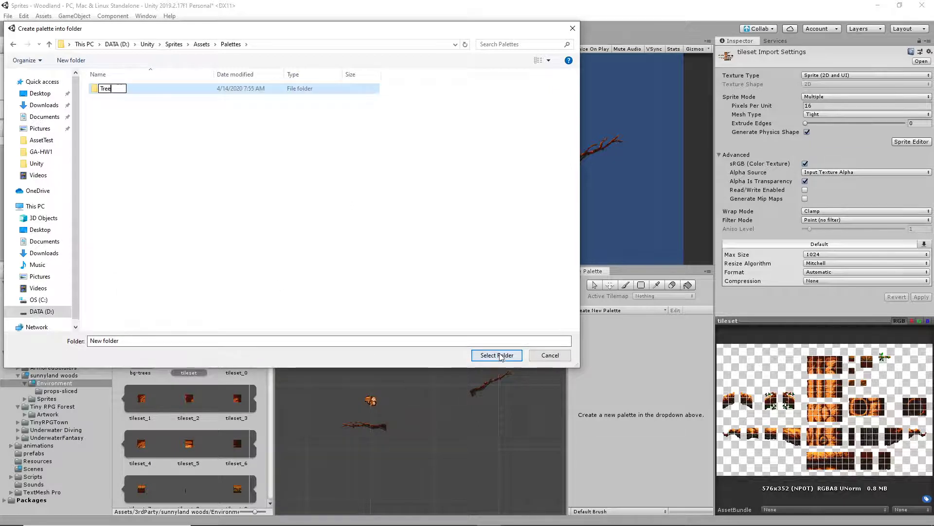
click(501, 355)
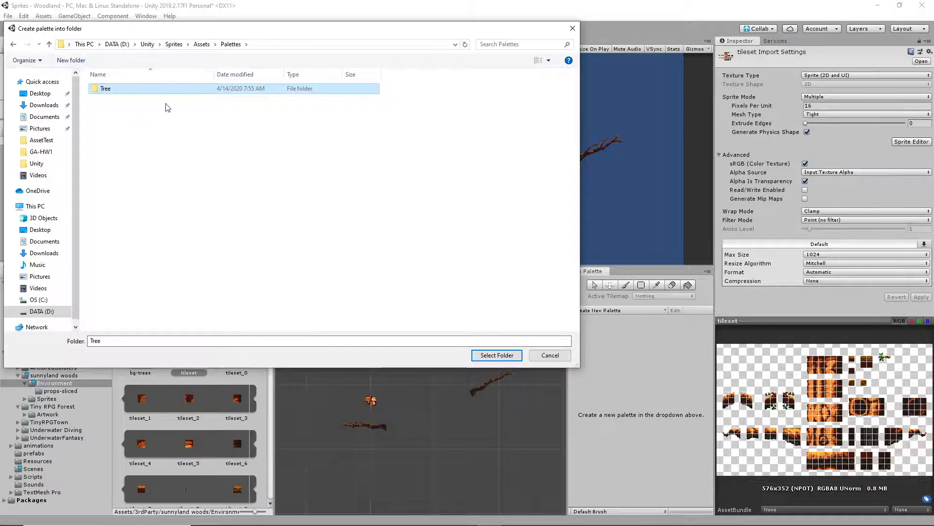
double_click(119, 88)
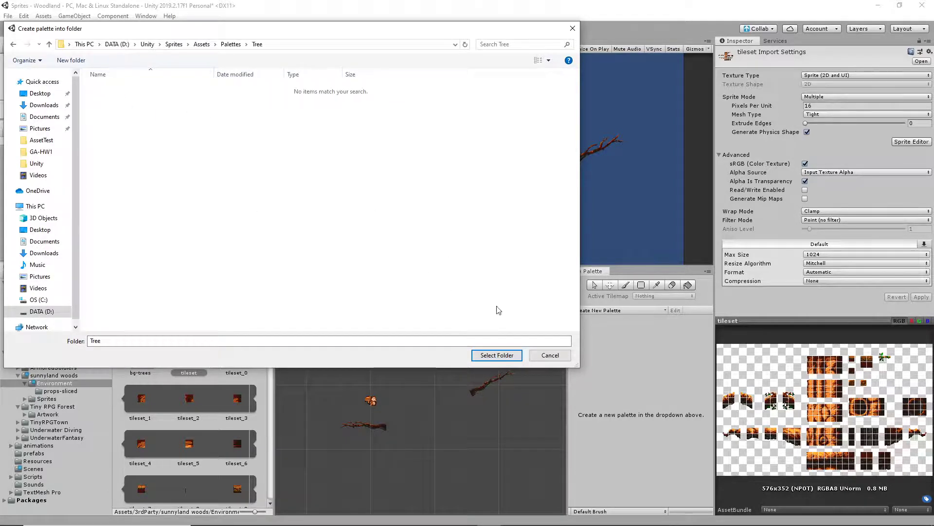
click(496, 355)
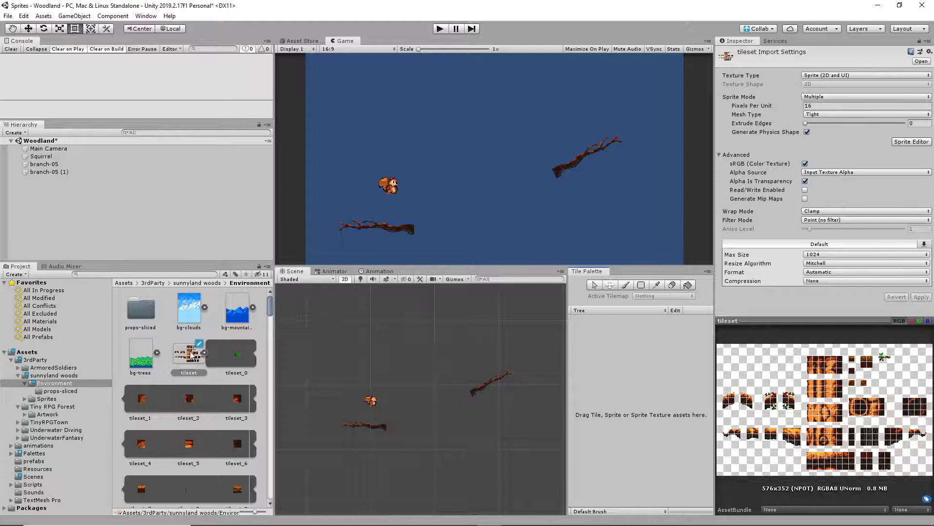
Step: Add the sliced tileset to the Tree palette, generating its tiles into the Assets/Palettes/Tree folder
drag(189, 354, 615, 355)
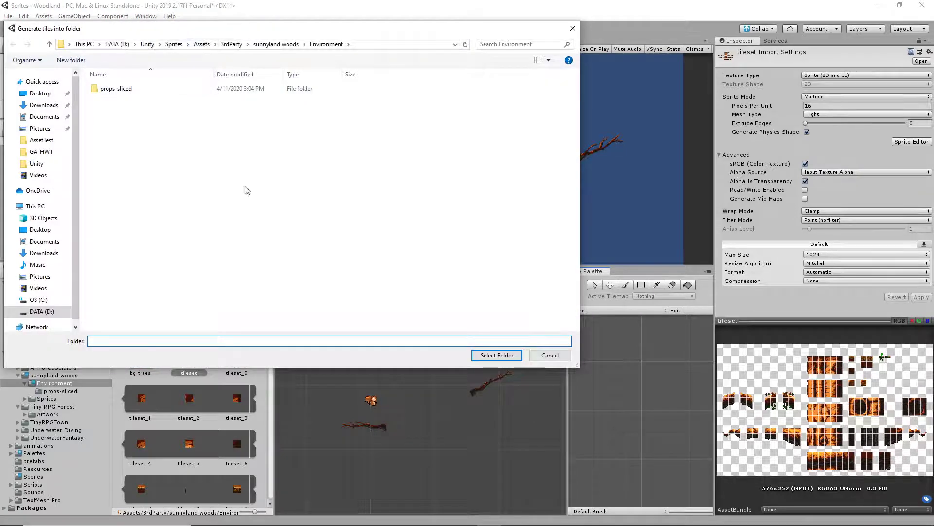
click(201, 45)
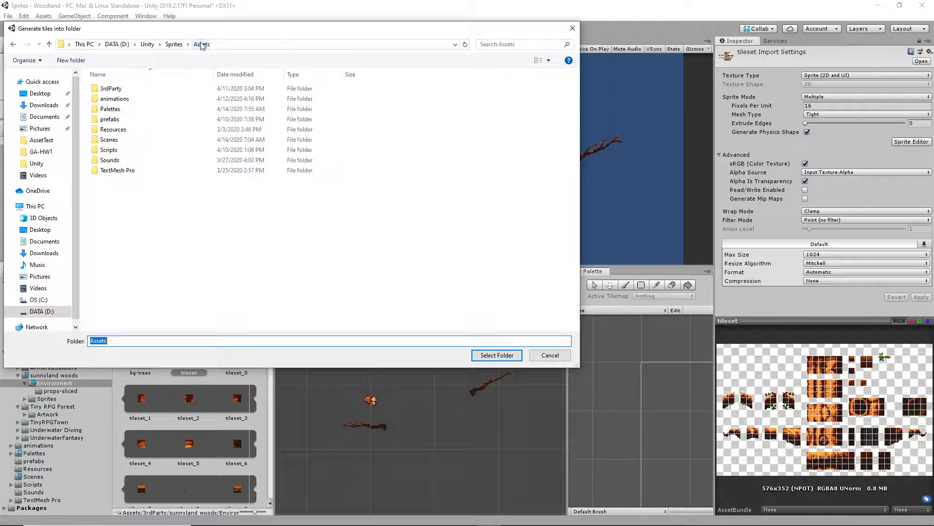
click(116, 110)
double_click(116, 110)
double_click(104, 90)
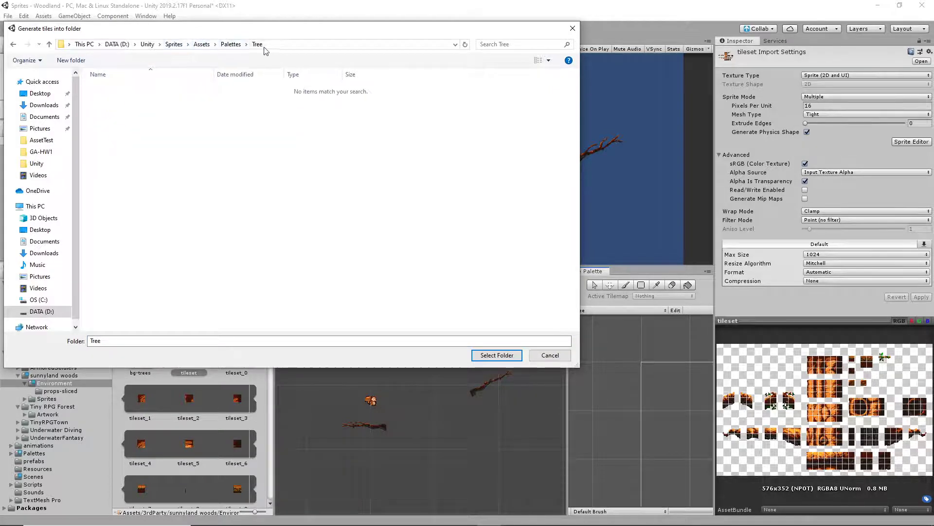
click(514, 355)
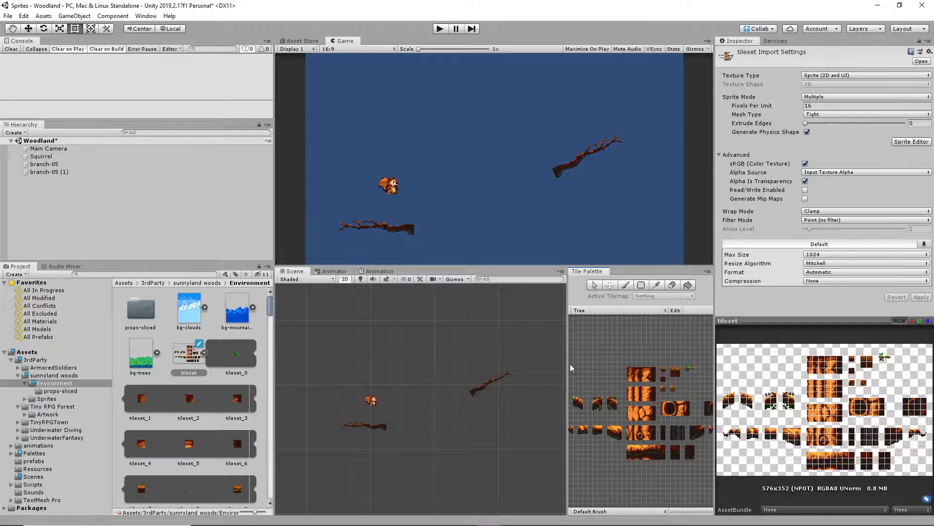
Step: Widen the Tile Palette window and enlarge the palette's tiles within it
drag(568, 364, 510, 366)
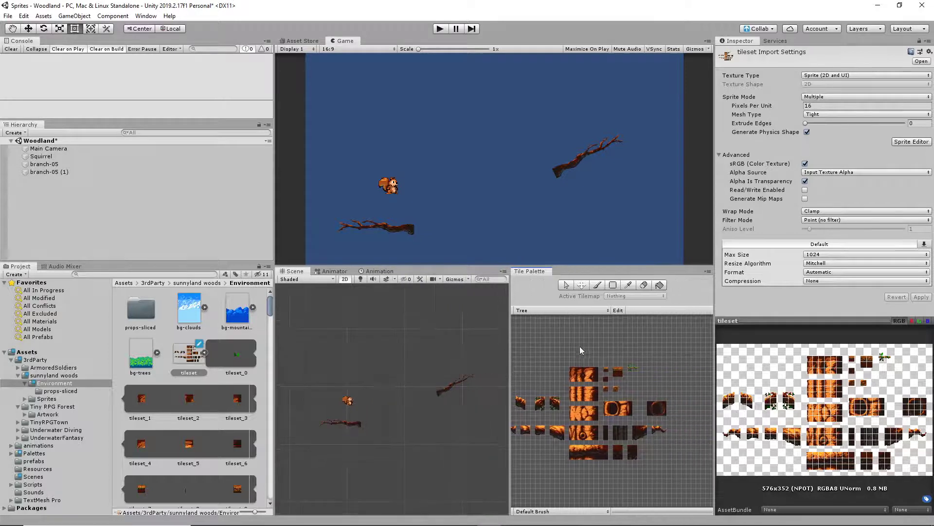
scroll(580, 346, up, 4)
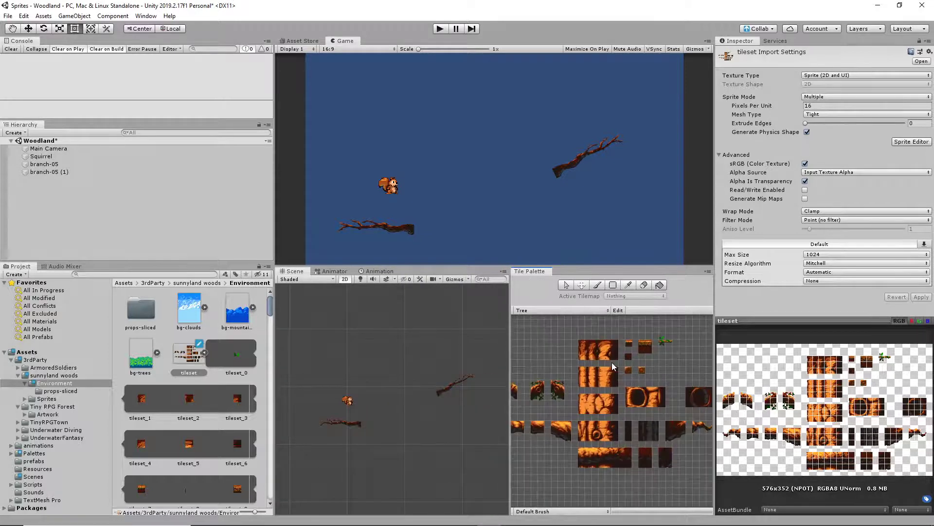
scroll(611, 362, down, 1)
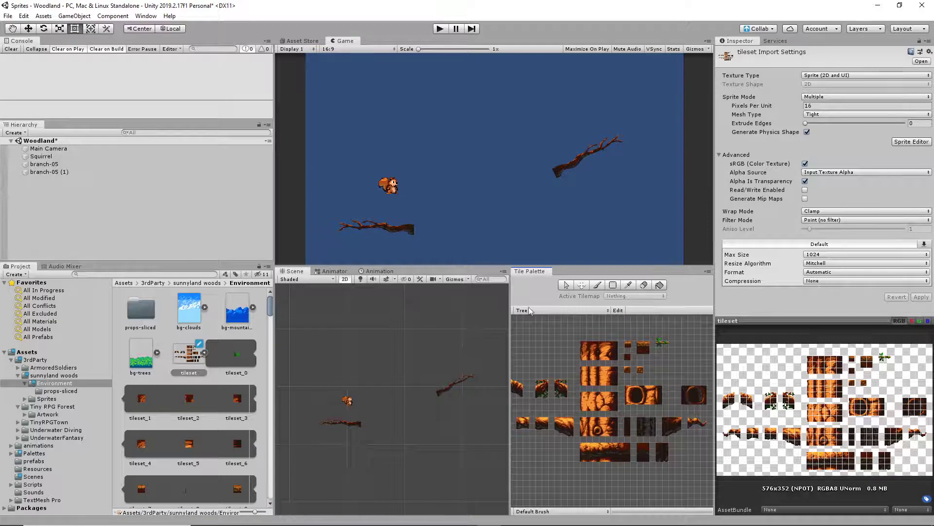
Step: Add a 2D Tilemap object to the Woodland scene
click(39, 186)
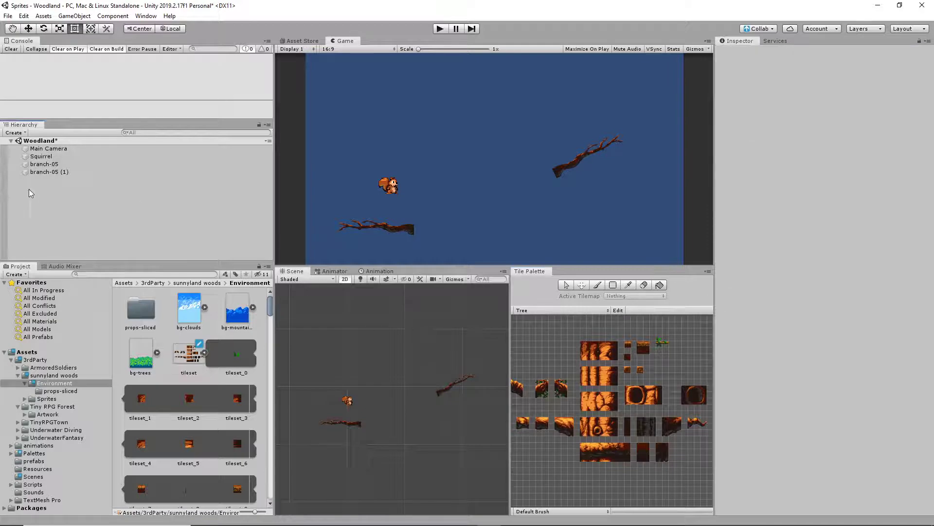
right_click(28, 188)
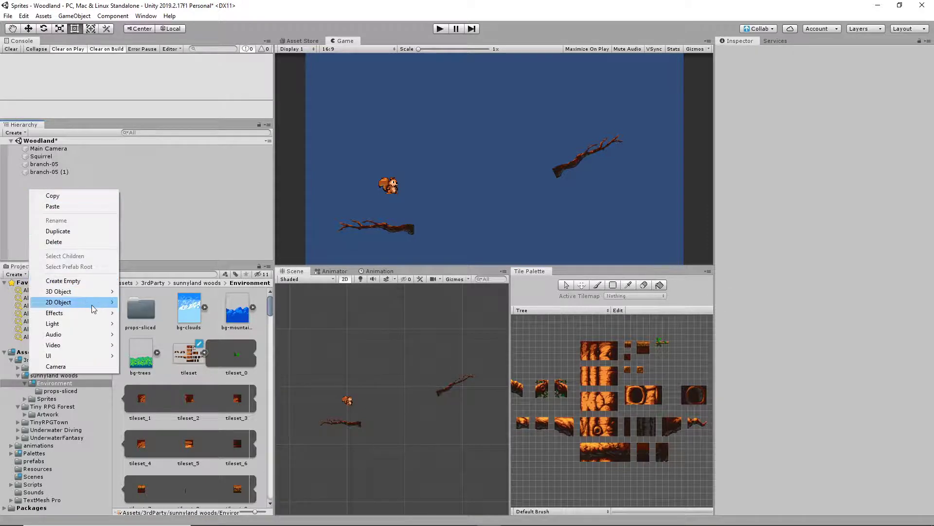
mouse_move(94, 307)
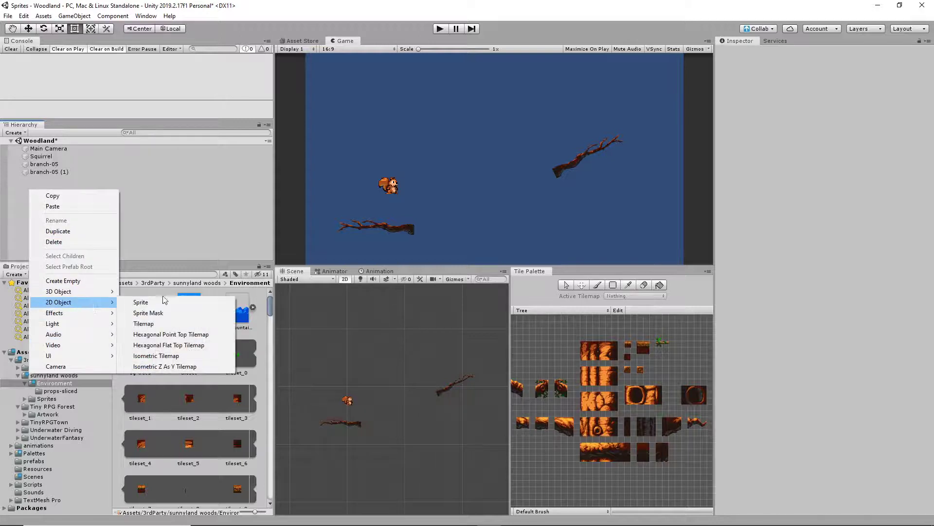
click(146, 323)
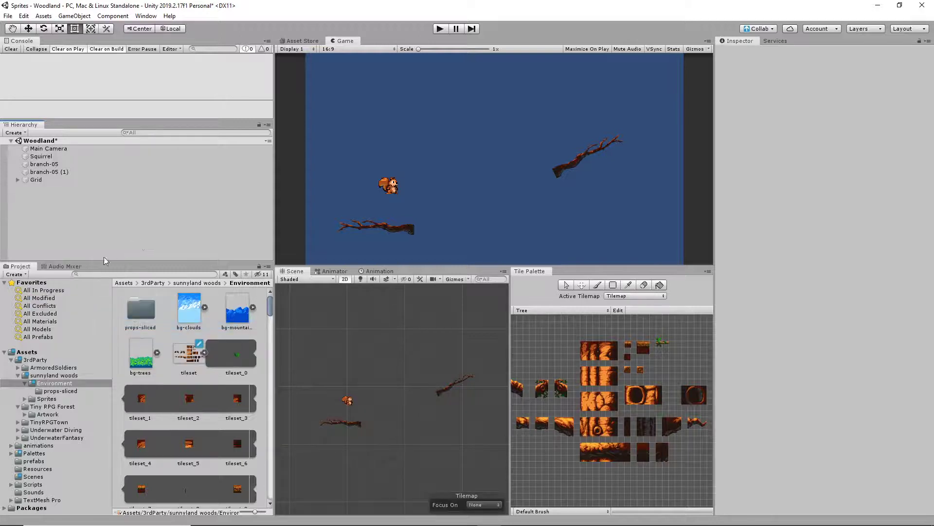
Step: Expand the new Grid object and review the settings of the Grid and its Tilemap
click(17, 179)
click(34, 180)
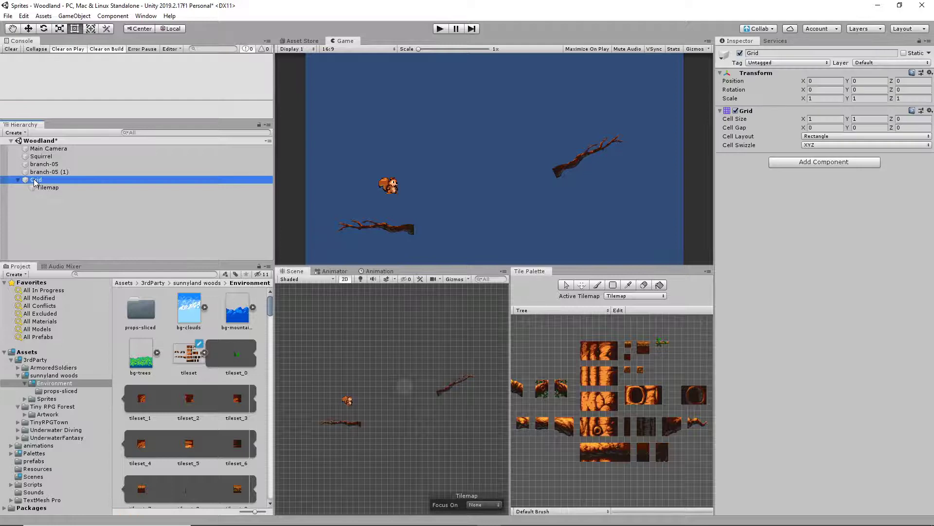
click(58, 187)
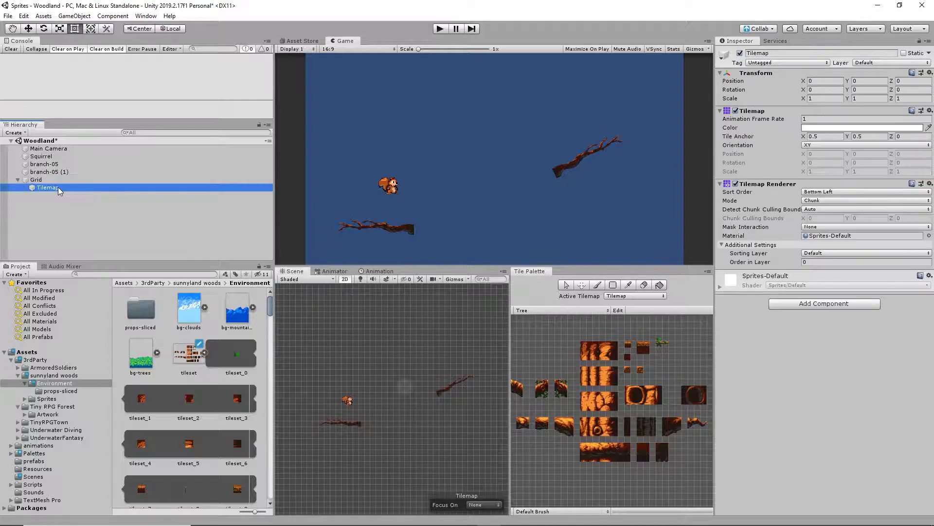
Step: Pick the first leafy bark piece from the Tree palette as a brush and preview it in the scene
click(556, 395)
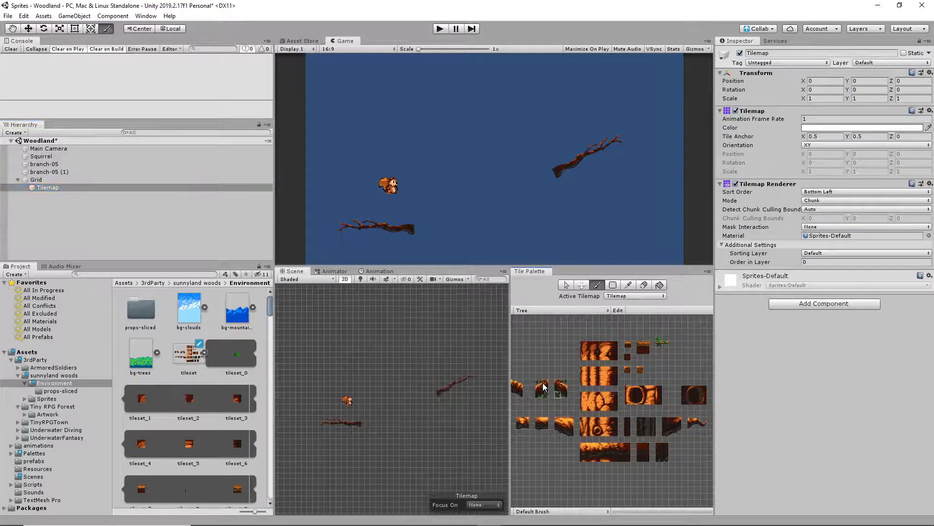
click(542, 392)
click(544, 395)
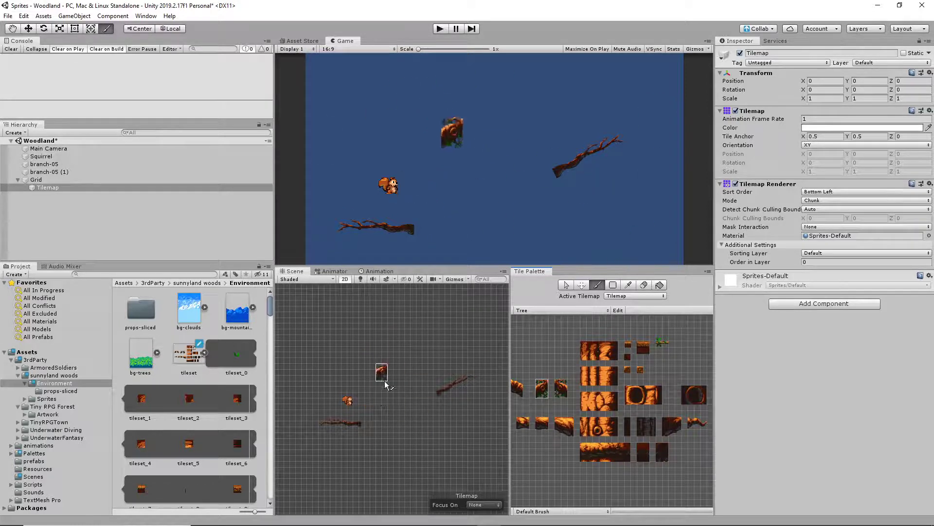
click(565, 287)
click(582, 286)
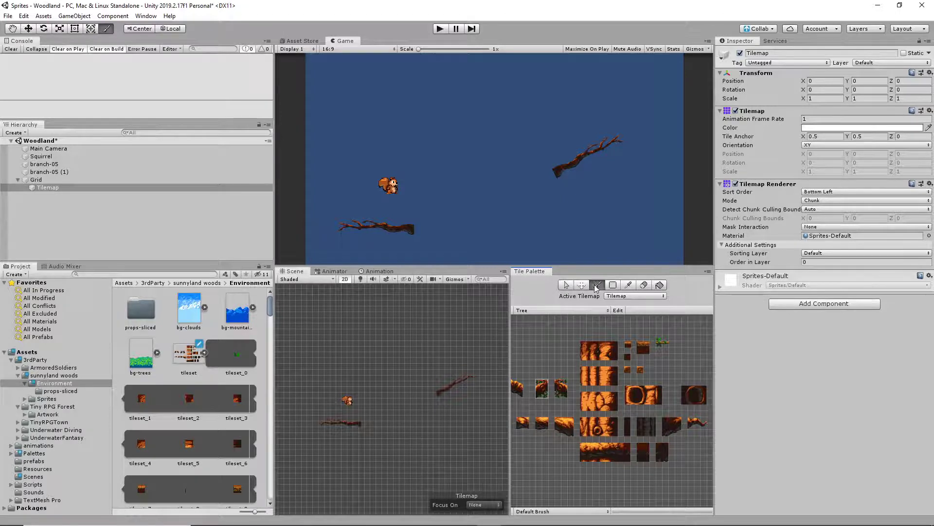
click(613, 285)
Step: Paint the wide tree-base piece from the palette's bottom row onto the tilemap, below the horizontal branch
click(597, 285)
middle_drag(568, 360, 592, 330)
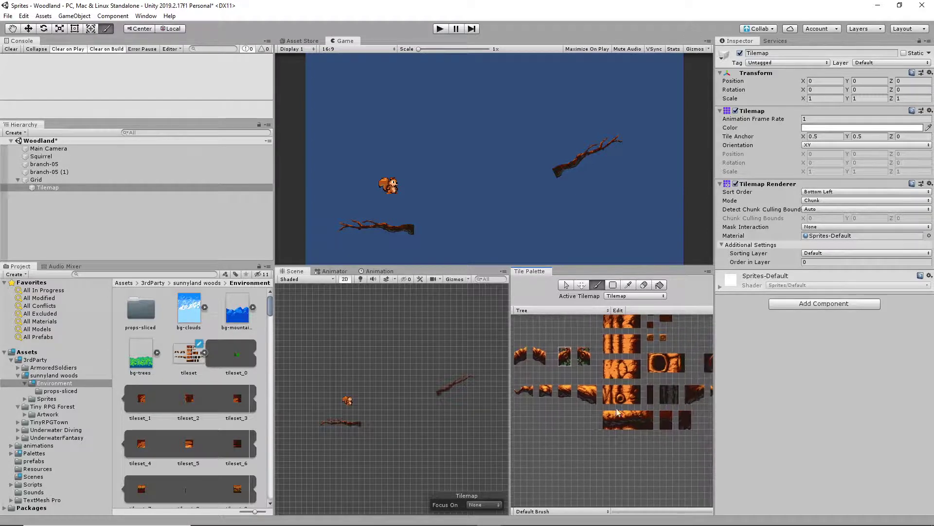
drag(606, 411, 649, 427)
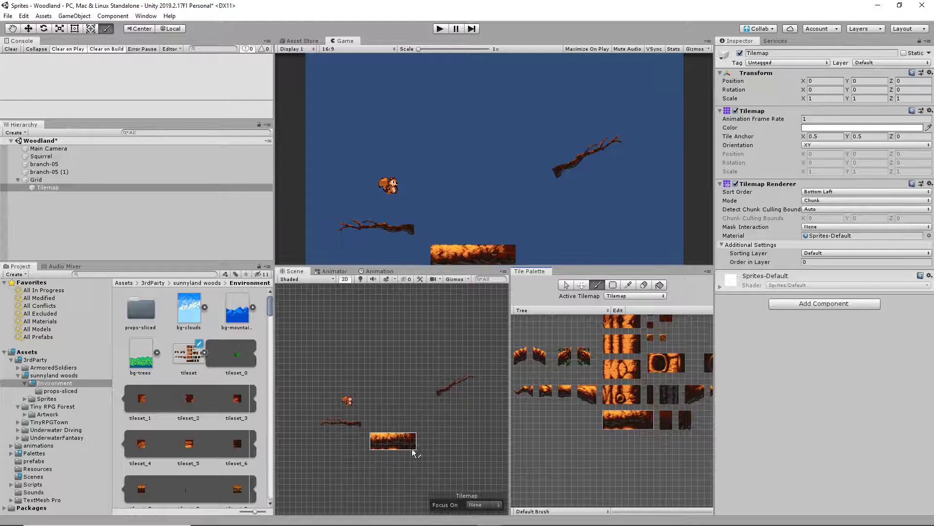
middle_drag(407, 455, 410, 322)
click(391, 359)
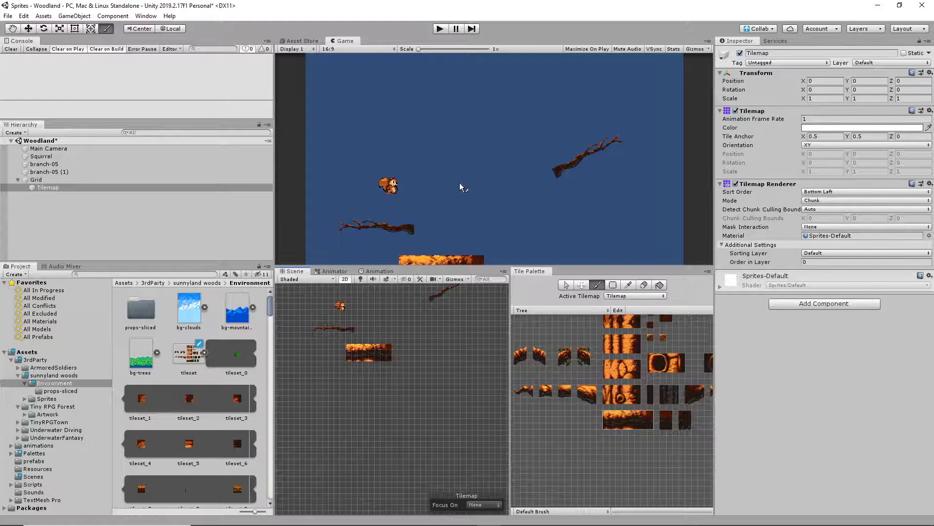
key(d)
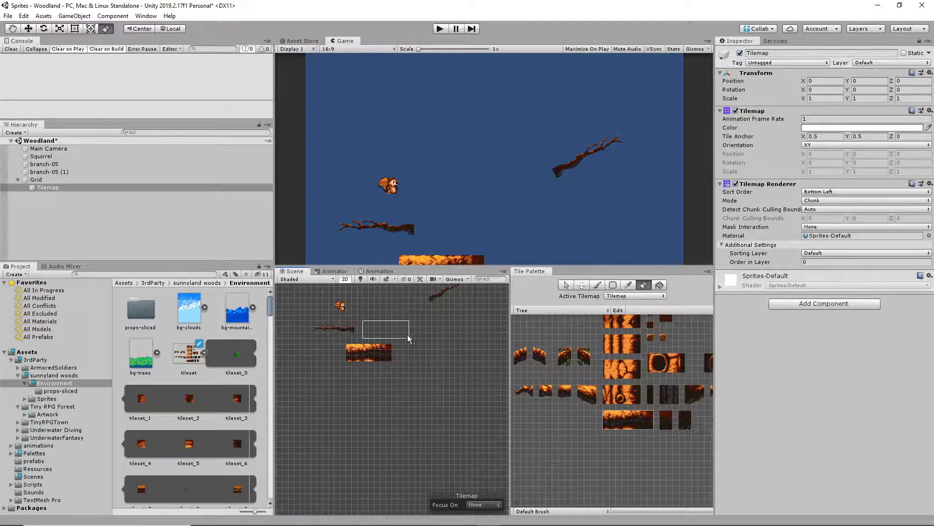
alt+right_drag(433, 353, 427, 456)
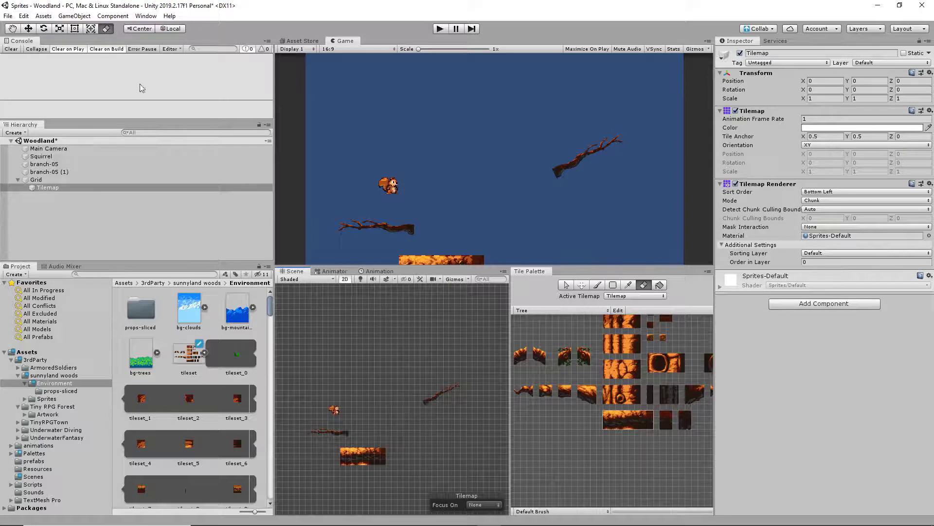
Step: Move the squirrel up with the Move tool, and raise branch-05 beneath it to Y 4.57
click(28, 30)
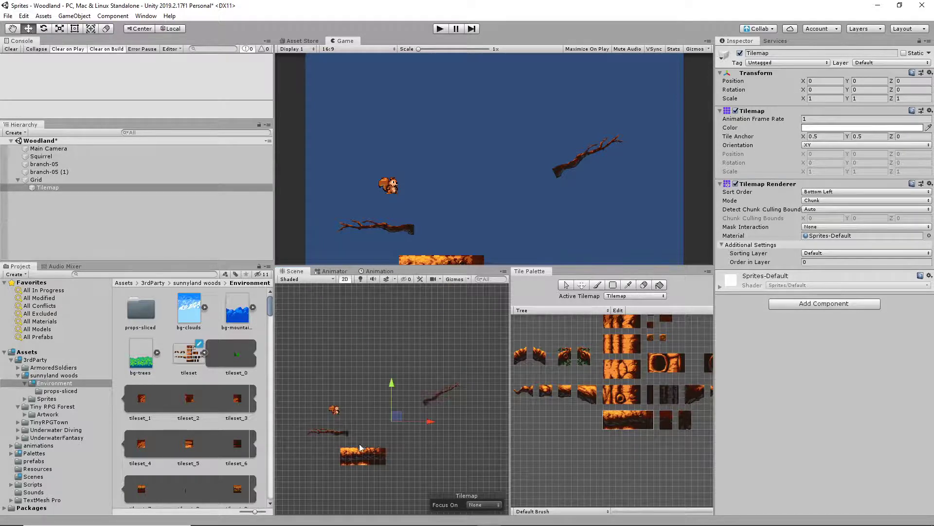
click(334, 410)
drag(339, 374, 339, 318)
click(339, 434)
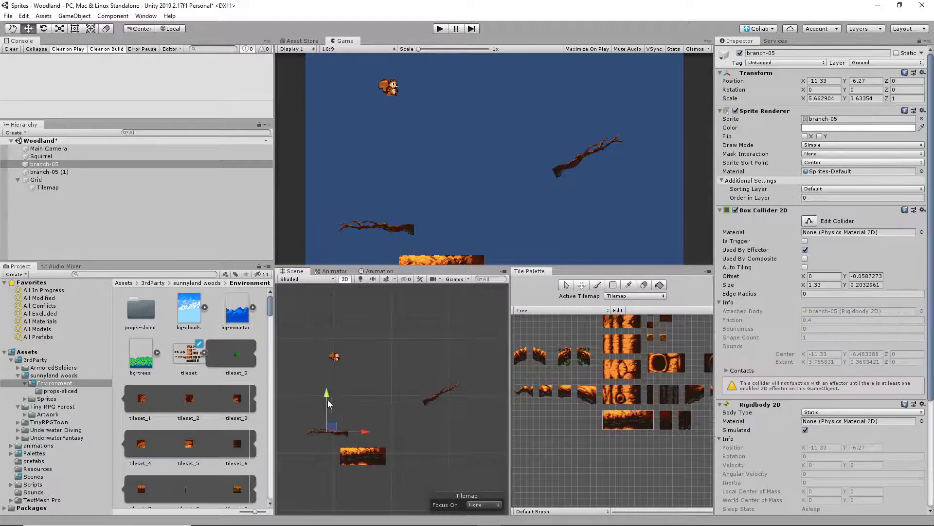
drag(328, 399, 326, 331)
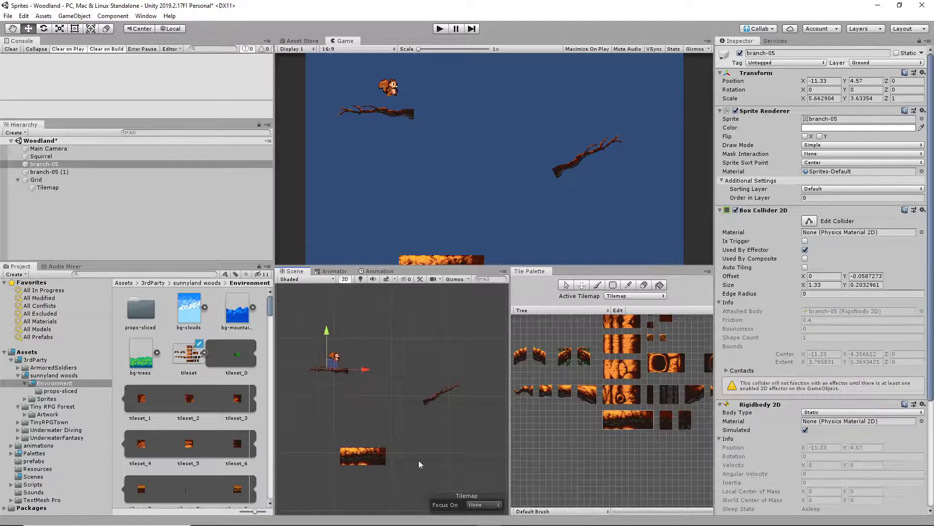
Step: Select the Tilemap and paint the palette's topmost trunk piece in two stacked rows beside the squirrel
scroll(560, 455, down, 3)
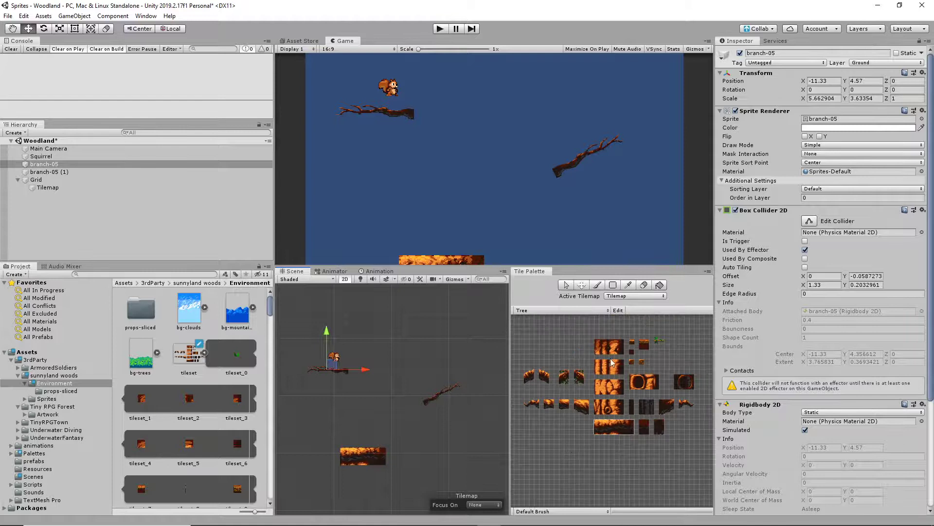
click(44, 187)
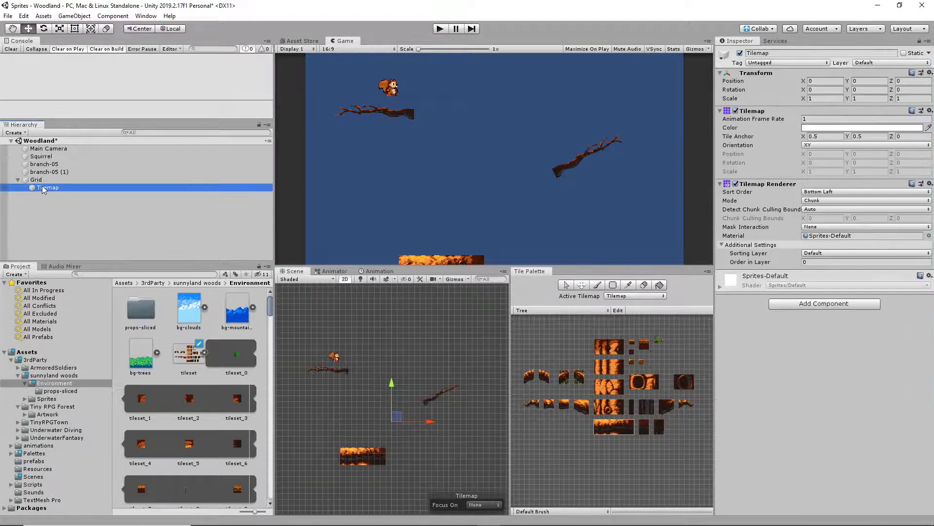
click(597, 340)
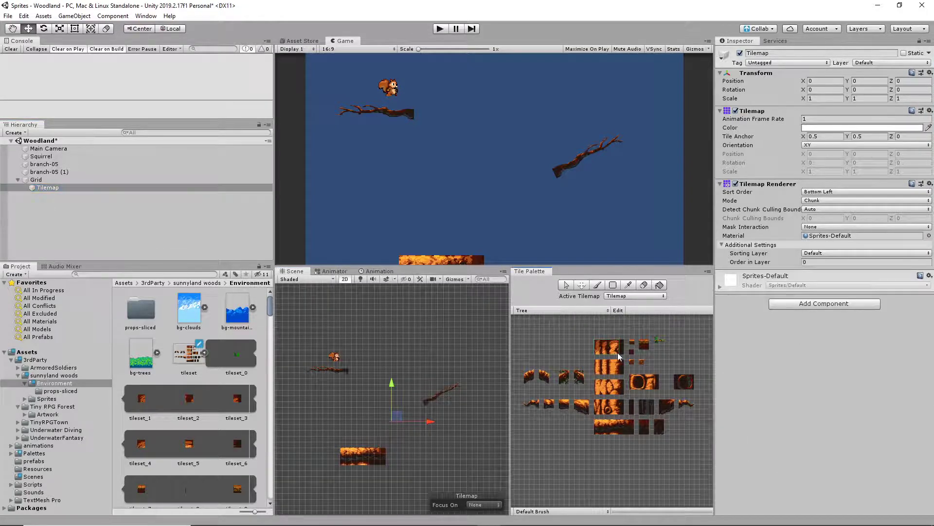
drag(621, 353, 621, 354)
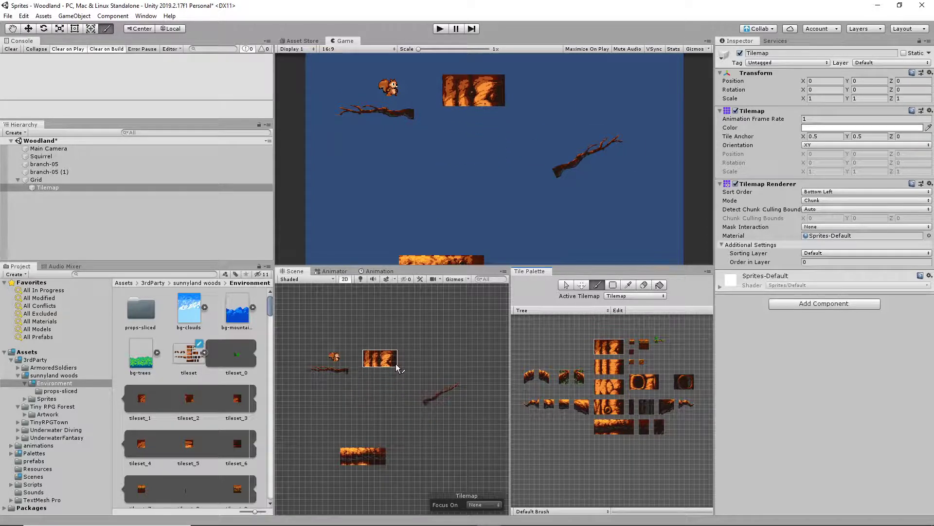
click(396, 368)
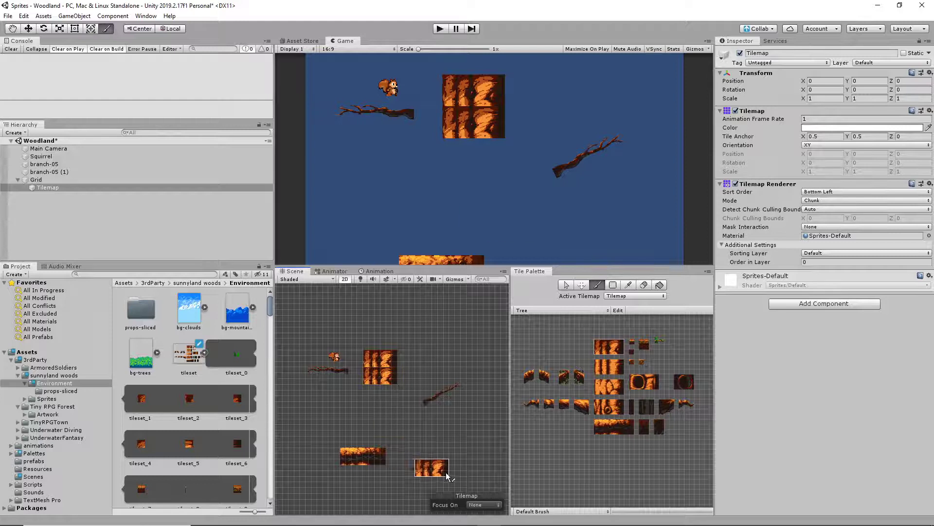
Step: Paint the palette's second trunk piece over the trunk's lower row and the third trunk piece directly beneath it
key(i)
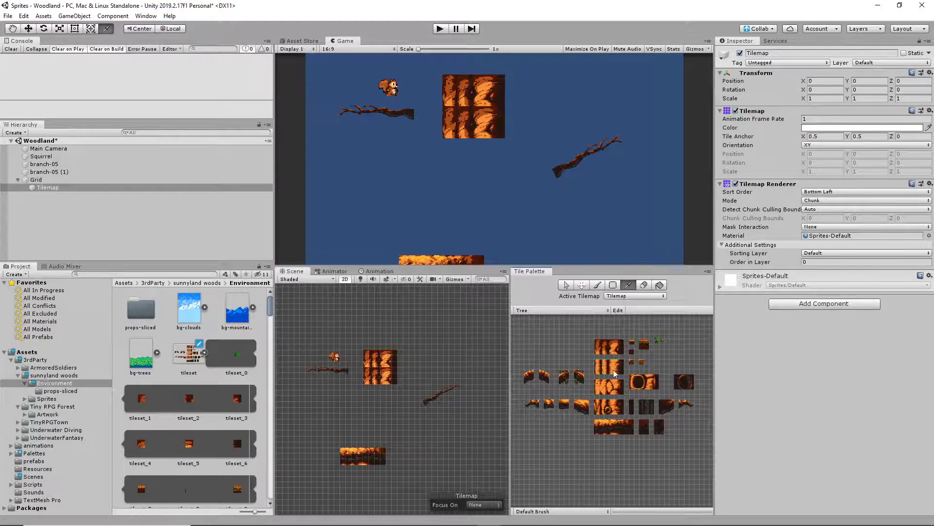
click(619, 372)
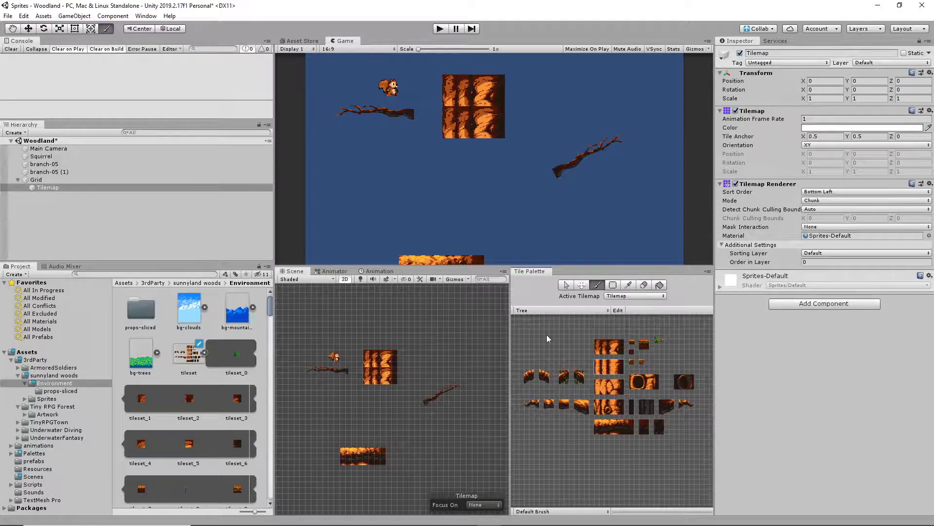
click(394, 383)
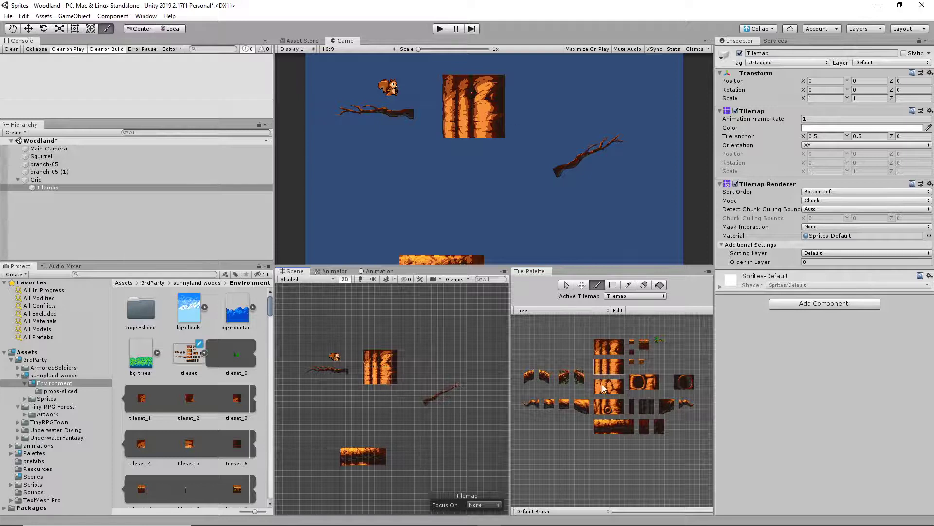
key(i)
click(618, 389)
click(410, 402)
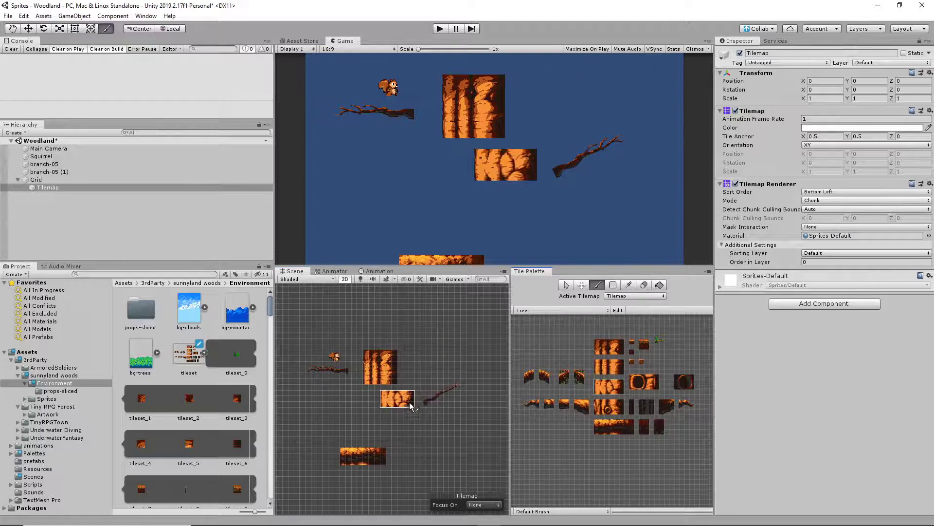
click(395, 399)
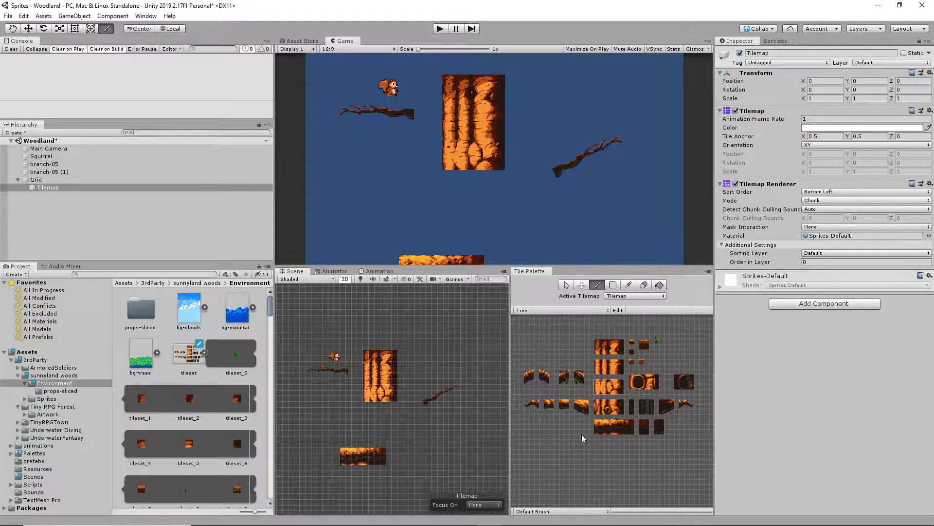
Step: Extend the trunk downward with the small-knot piece and the large-hollow piece below it
key(i)
click(621, 412)
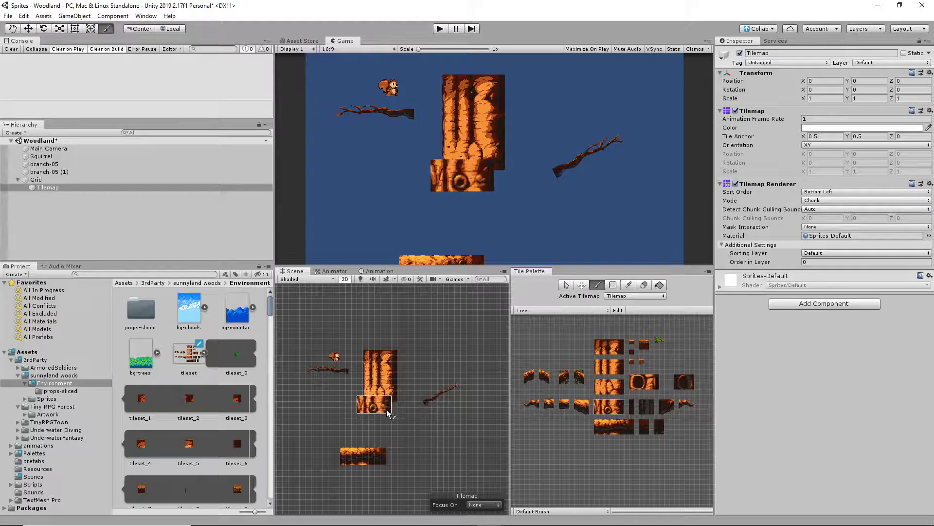
click(393, 414)
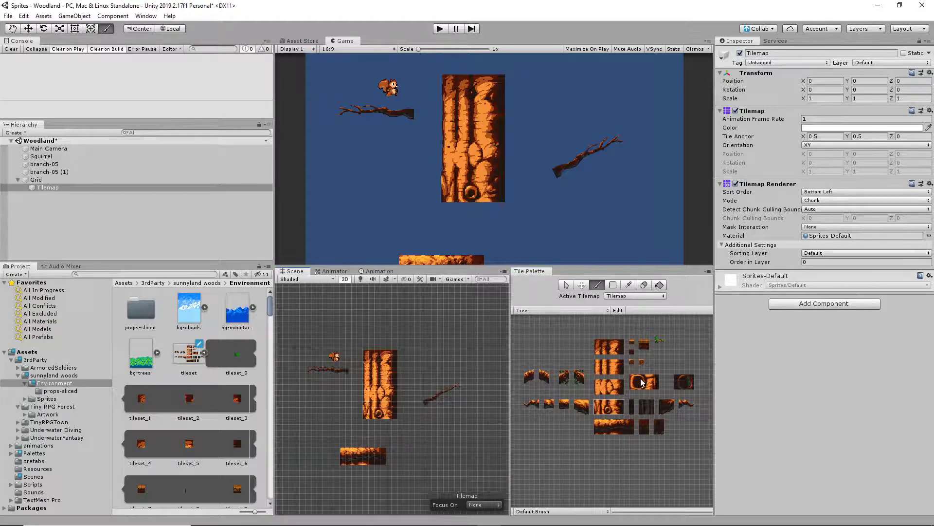
key(i)
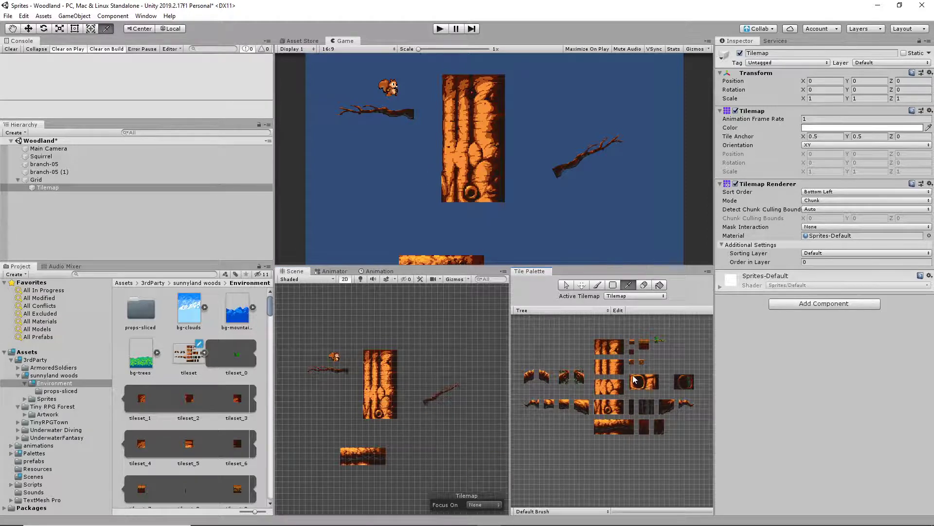
click(656, 387)
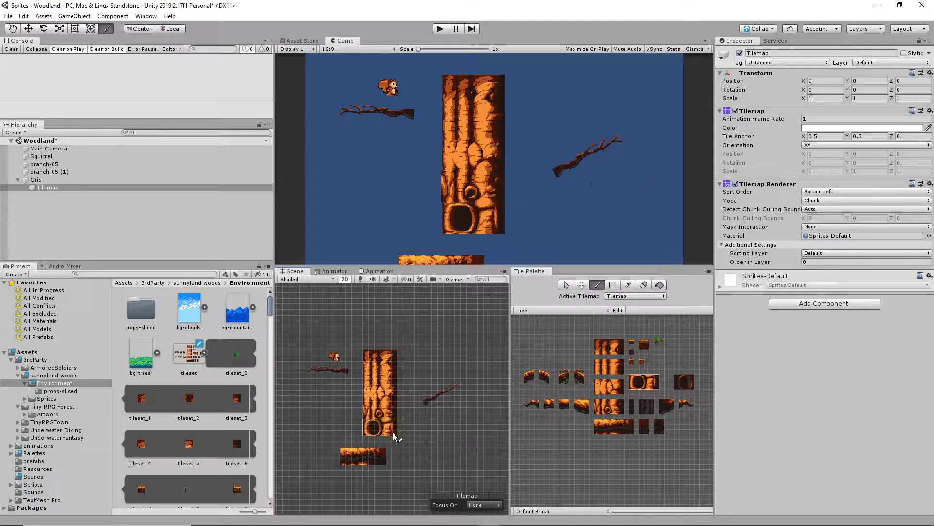
click(395, 436)
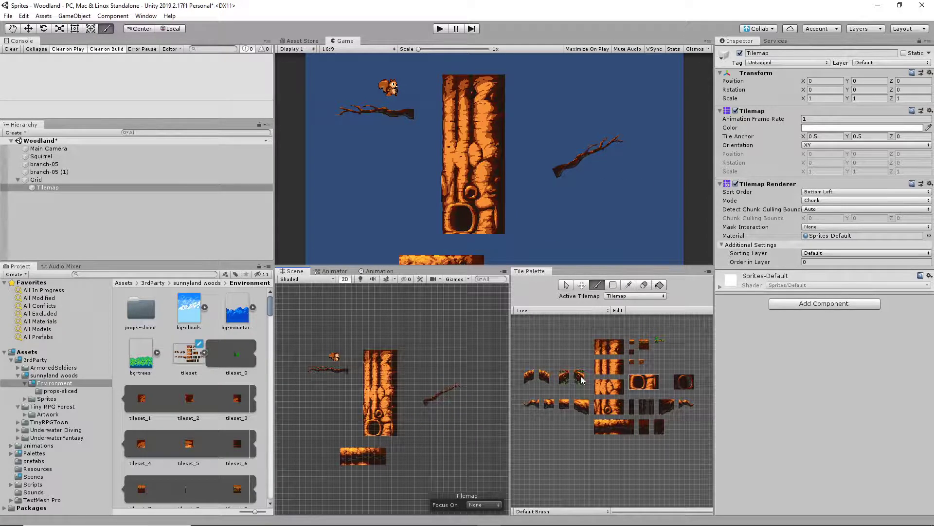
Step: Paint the thick branch joint against the trunk's left side and extend it outward with straight branch tiles
key(i)
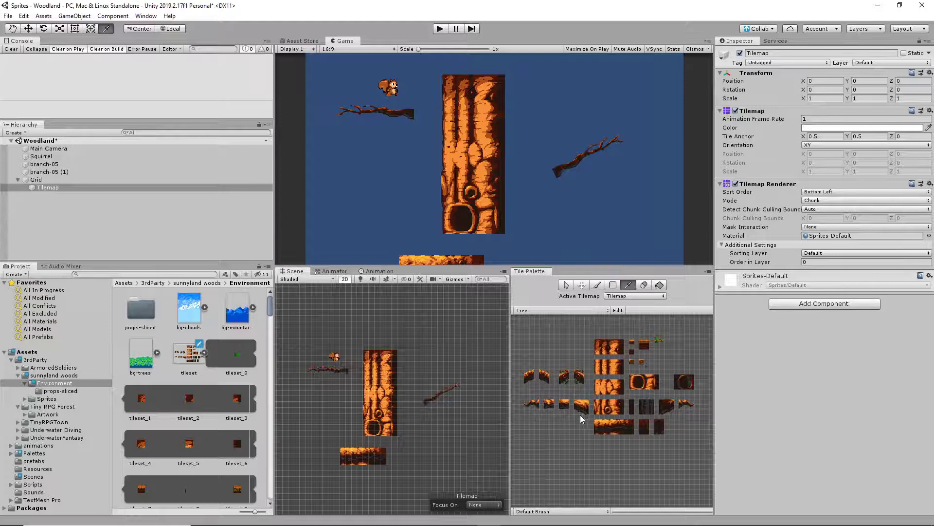
click(576, 411)
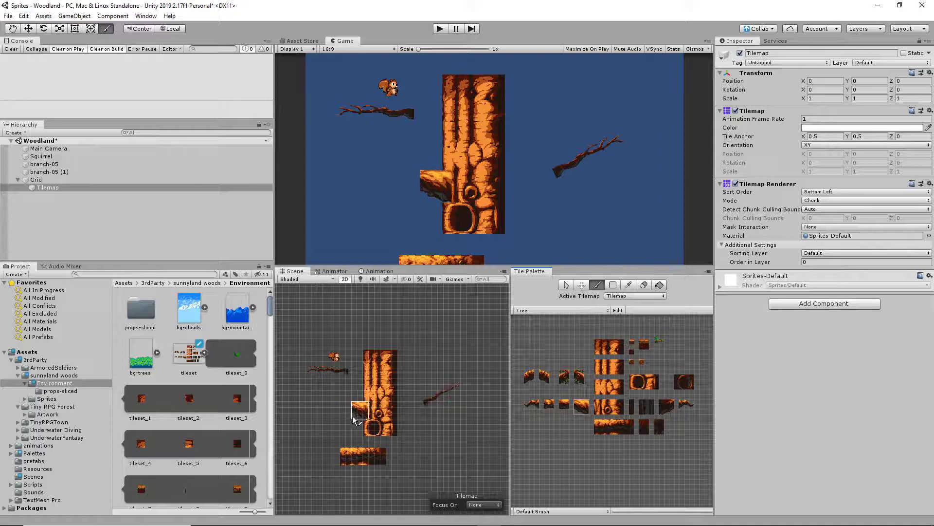
click(349, 416)
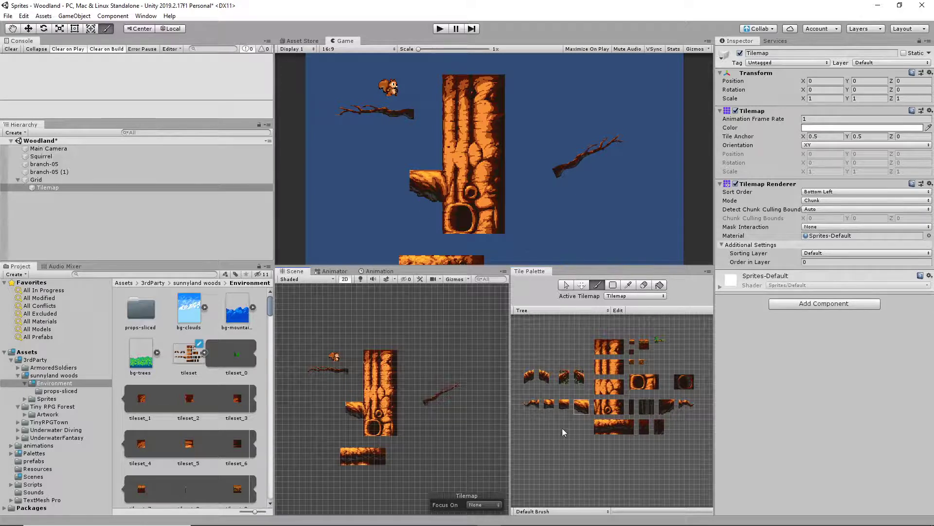
click(563, 405)
click(340, 411)
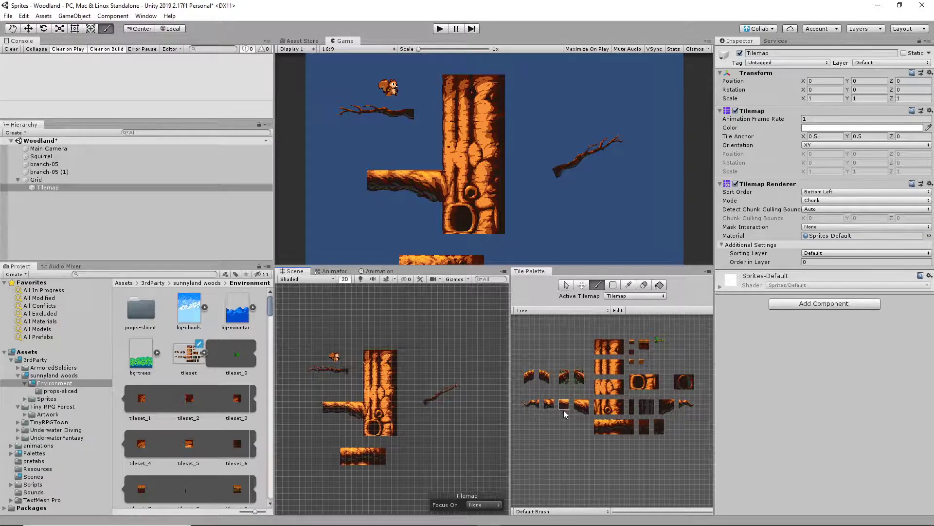
Step: Finish the branch's outer end with the narrowing bark tile and the pointed tip piece
click(548, 405)
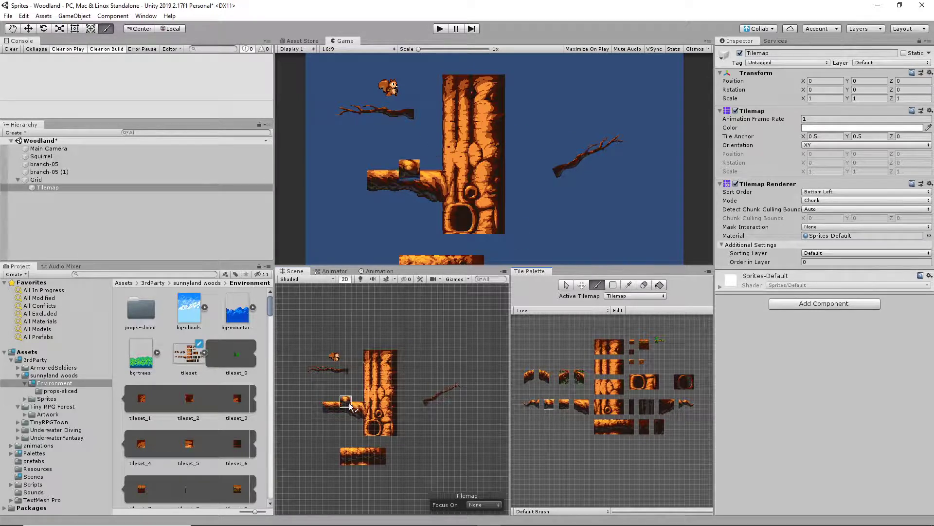
click(320, 410)
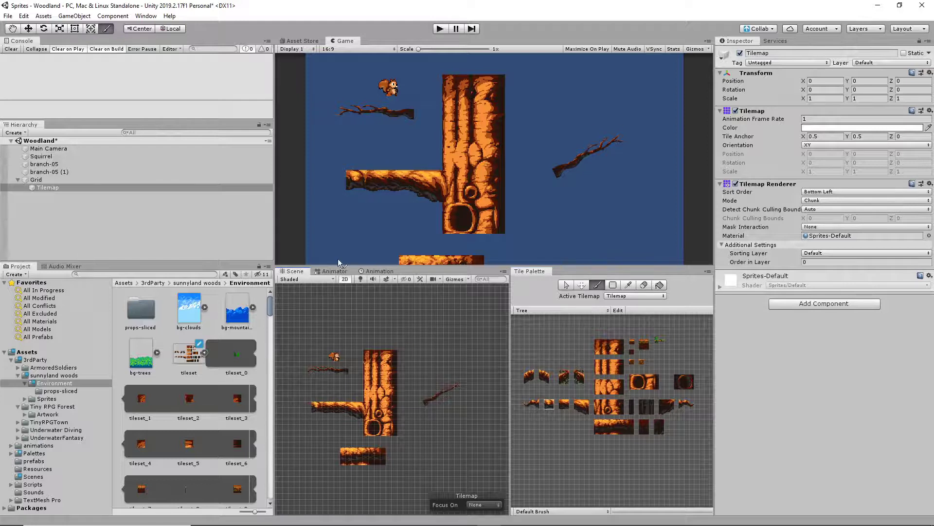
key(i)
click(536, 408)
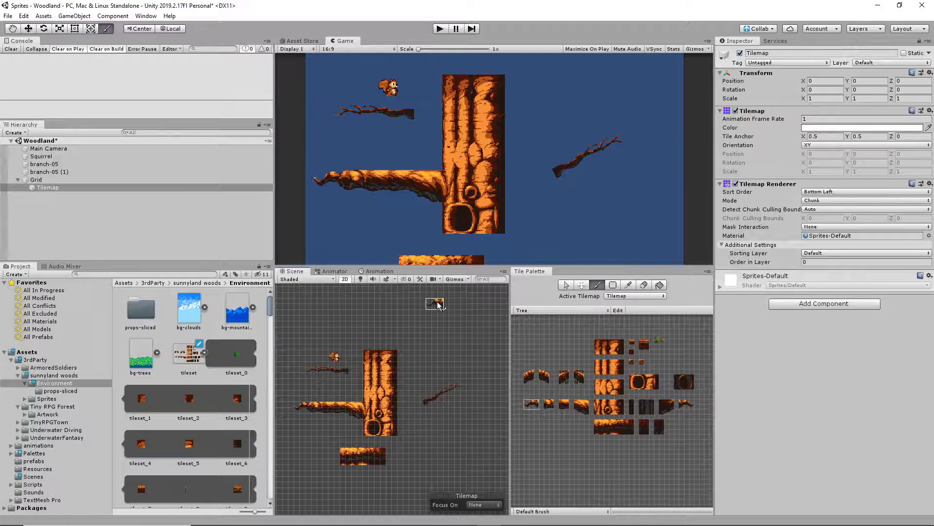
Step: Replace the branch's pointed tip with two leafless sloping pieces that carry the branch up to the left
mouse_move(427, 355)
middle_down()
mouse_move(506, 344)
mouse_move(554, 320)
middle_up()
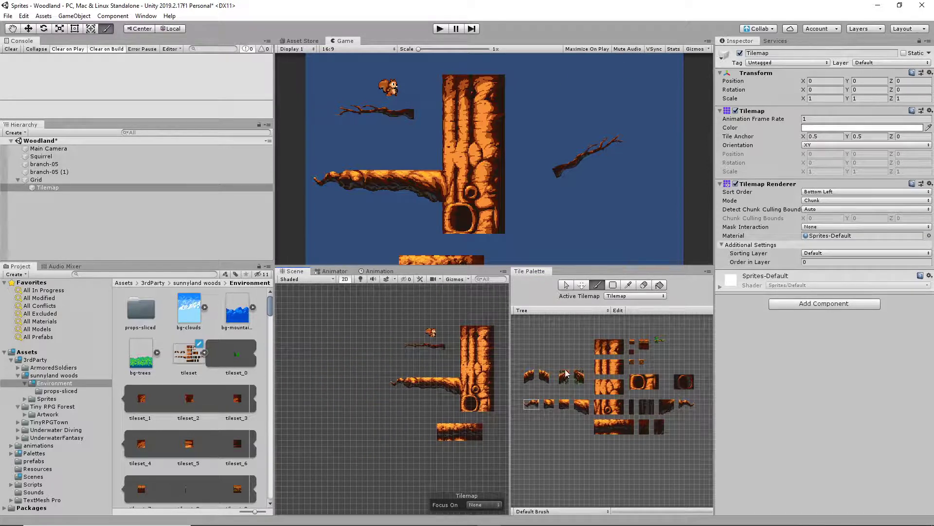
key(i)
click(579, 378)
key(i)
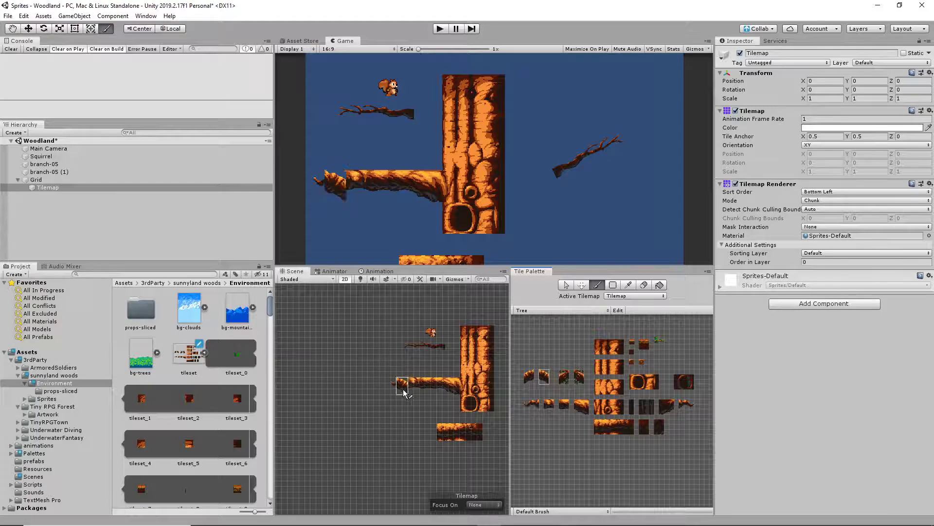
click(404, 387)
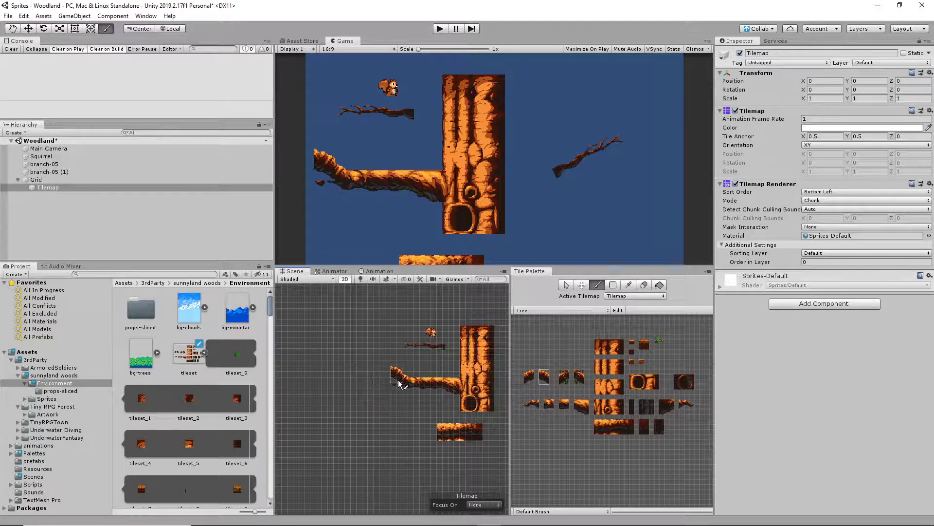
click(397, 381)
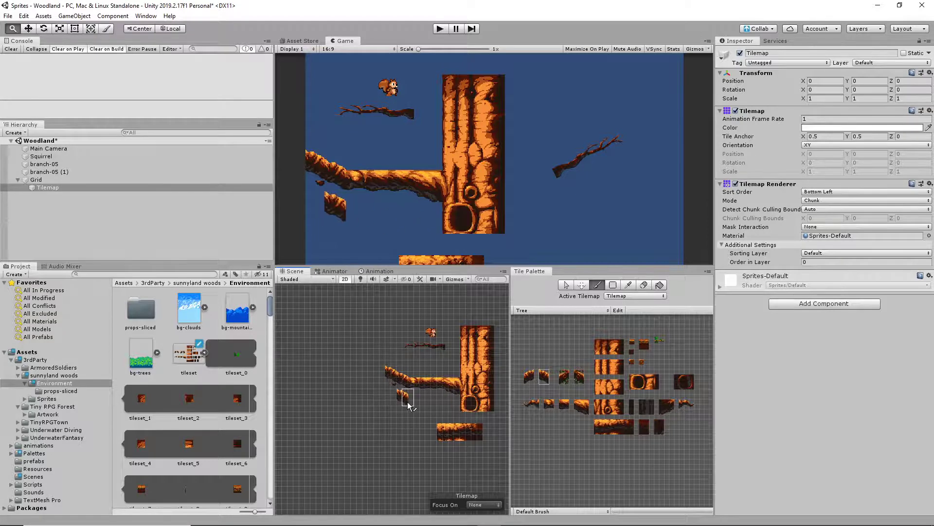
middle_drag(376, 400, 415, 403)
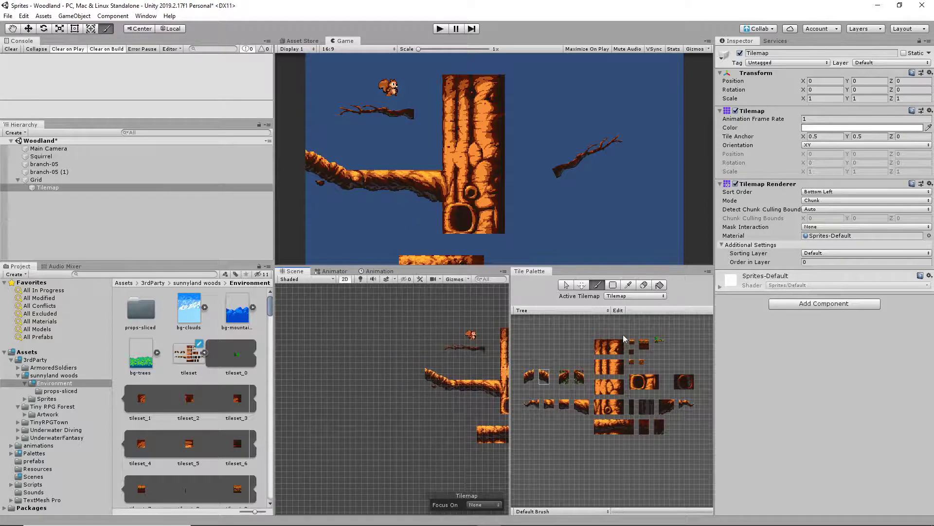
click(644, 284)
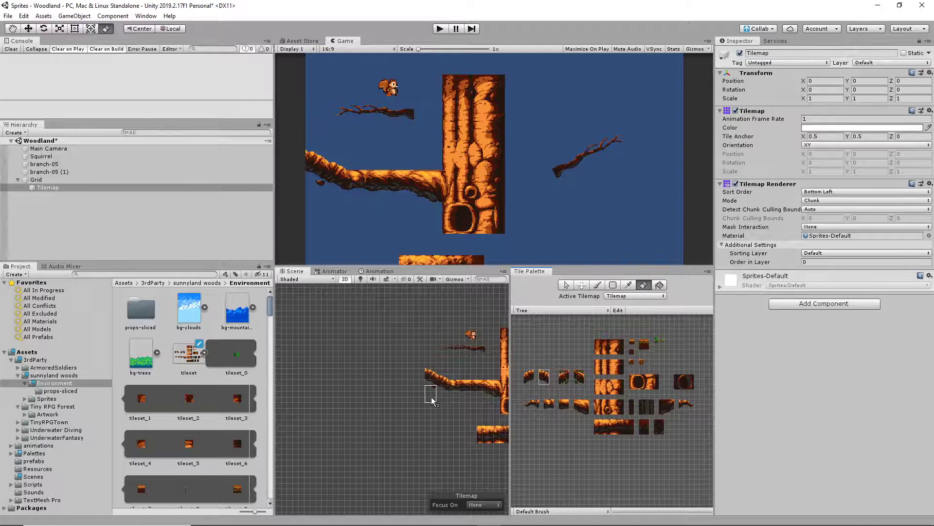
click(432, 396)
key(ctrl+z)
click(550, 436)
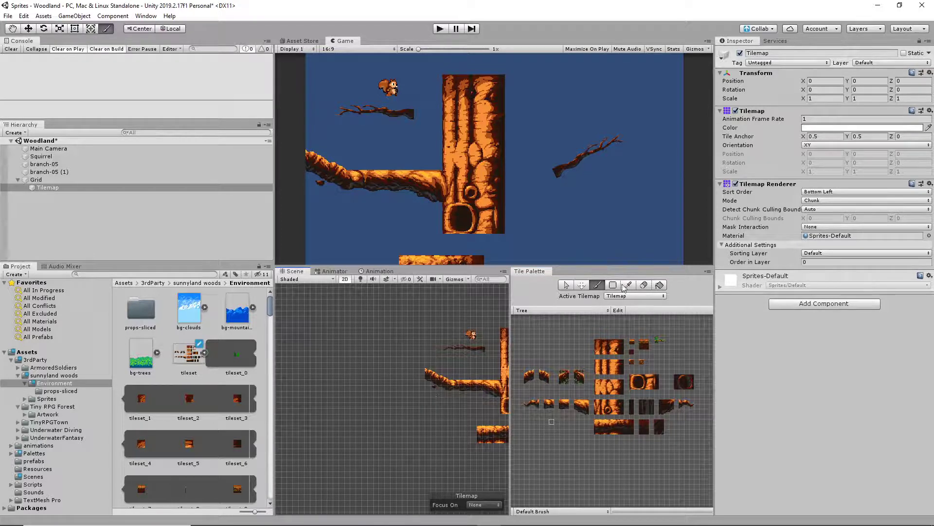
click(643, 286)
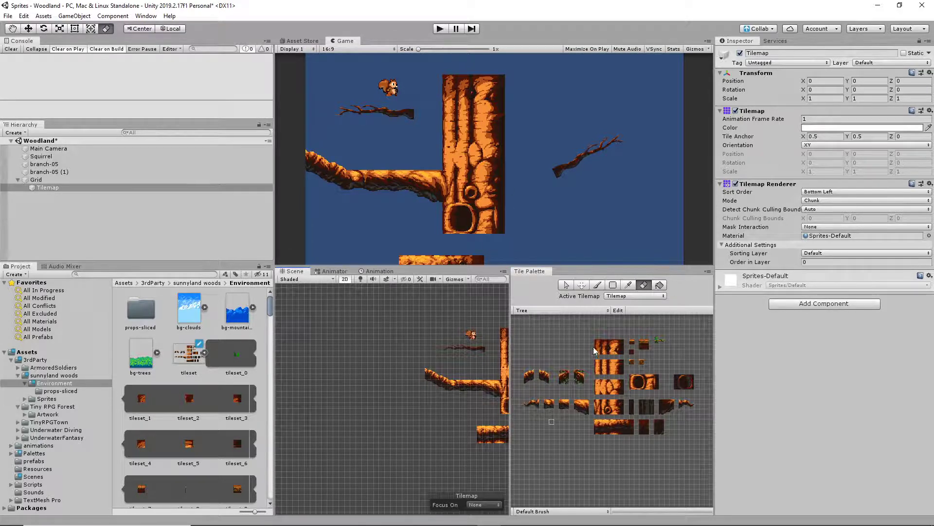
Step: Extend the trunk downward by painting the plain bark trunk piece directly below the large hollow
key(i)
drag(617, 412, 597, 402)
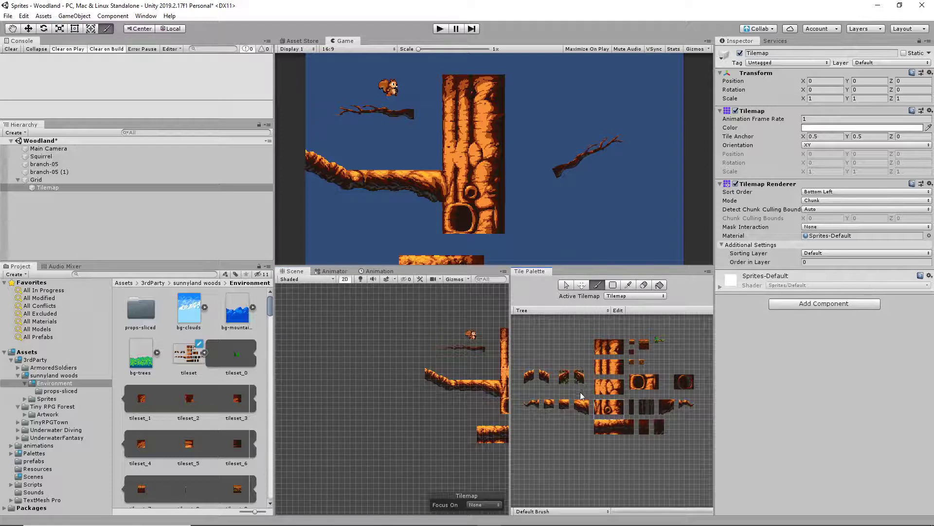
middle_drag(481, 452, 361, 430)
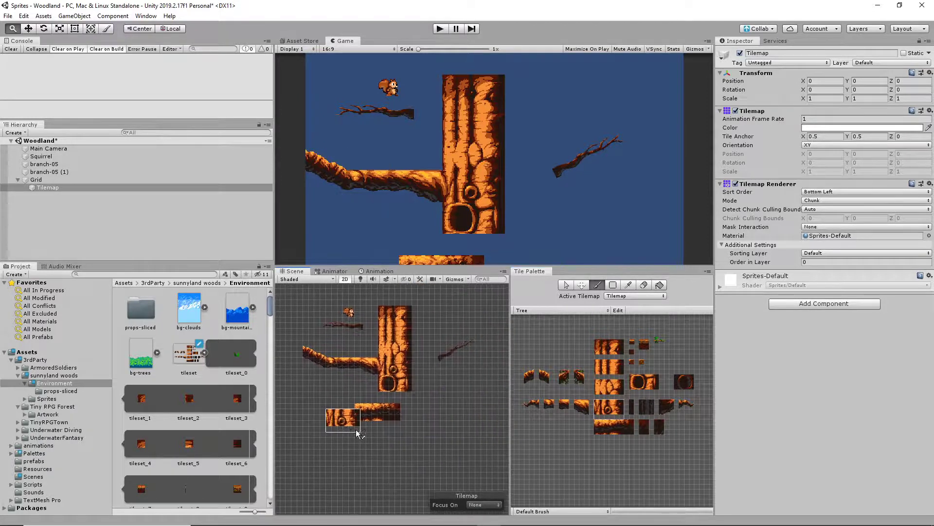
click(406, 415)
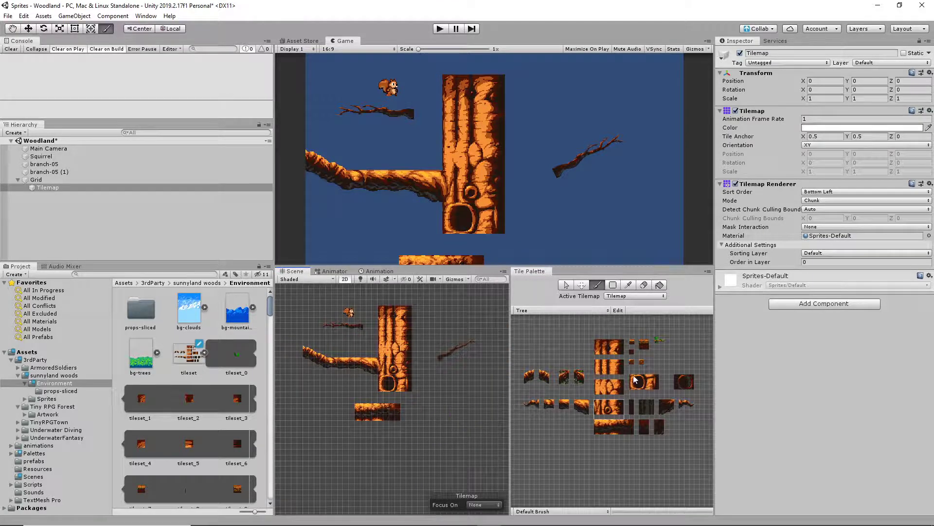
drag(596, 381, 620, 393)
click(410, 416)
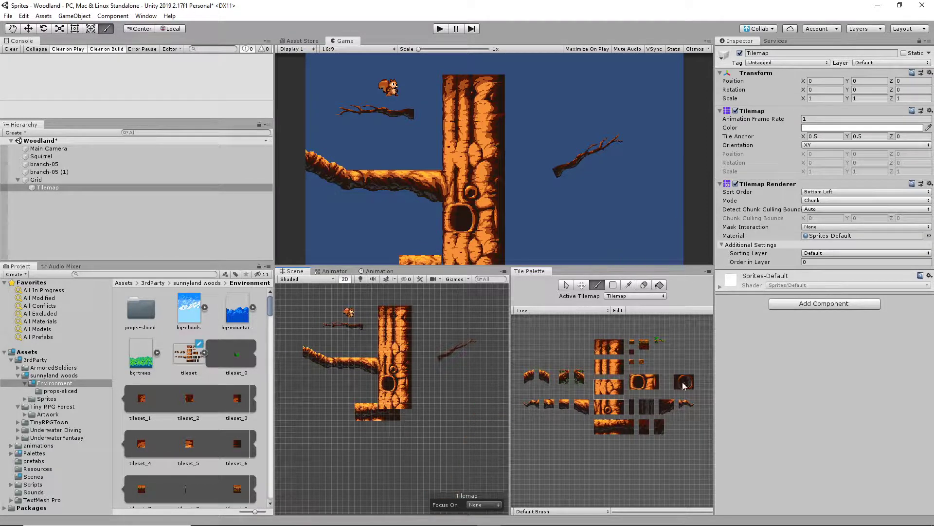
Step: Play-test the scene by running and jumping the squirrel on the thin upper branch, and end the test
click(439, 29)
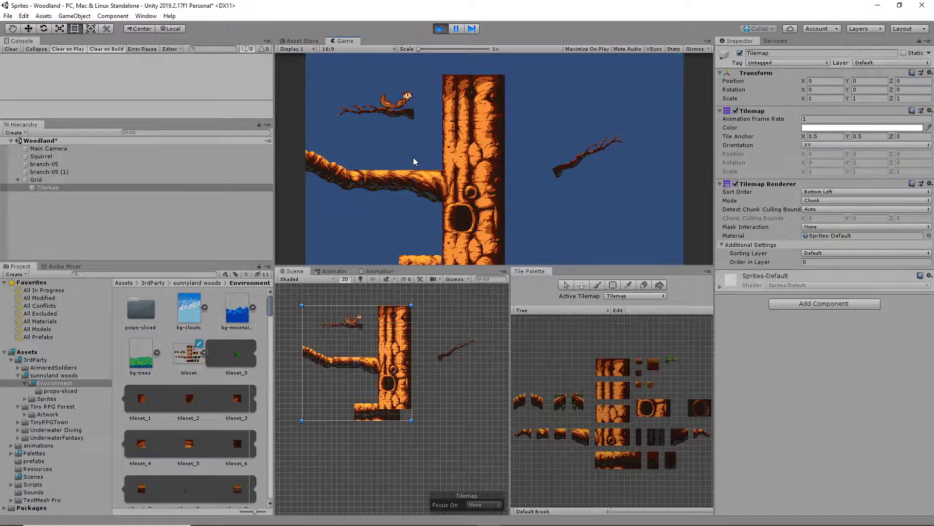
key(space)
key(Left)
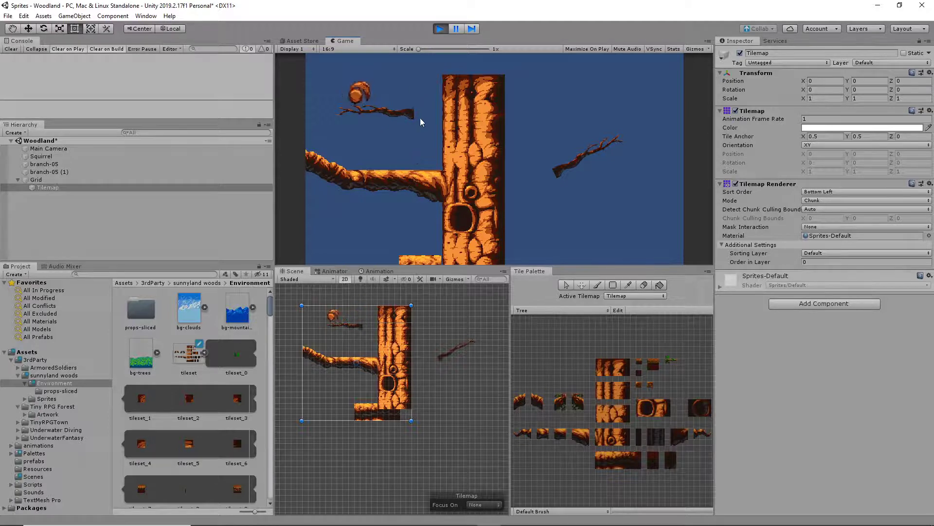
key(space)
click(439, 29)
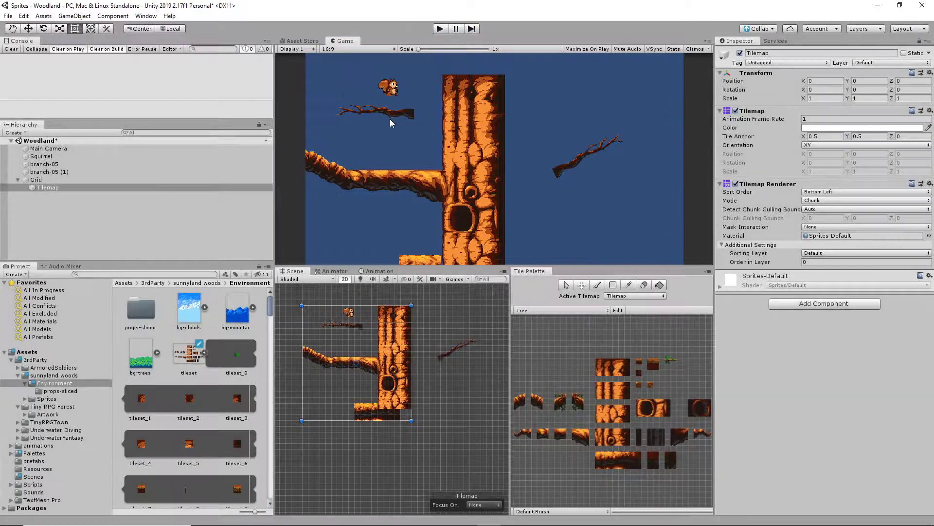
Step: Move the thin branch-05 from under the squirrel to the trunk's right side, above the other branch, and briefly test-run the scene
click(348, 326)
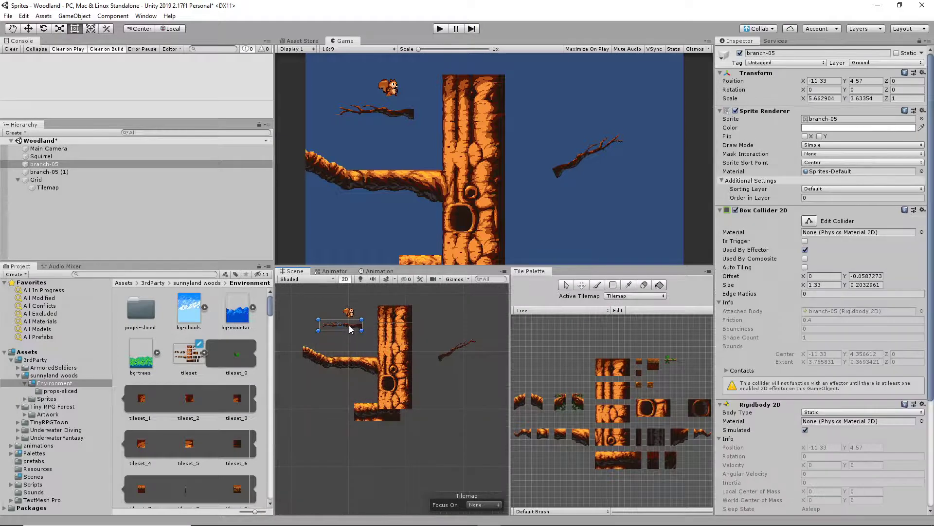
drag(349, 326, 462, 319)
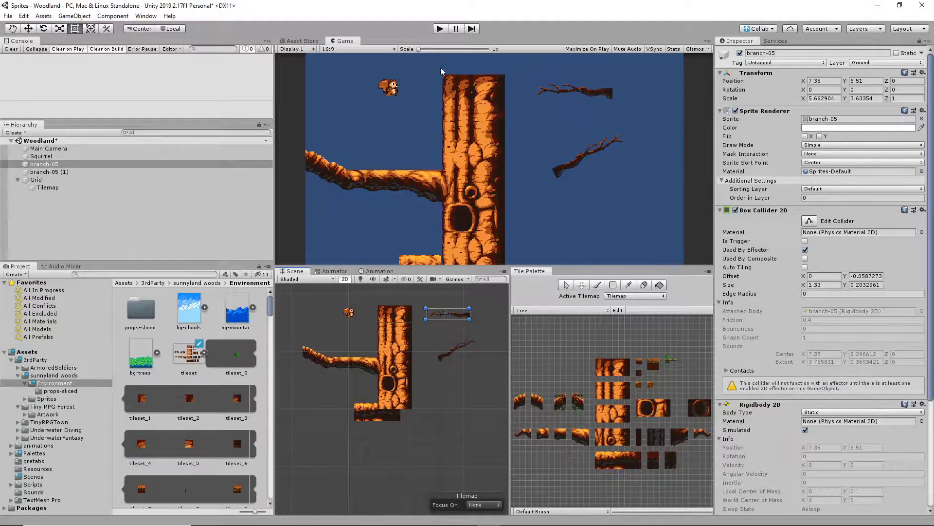
click(440, 29)
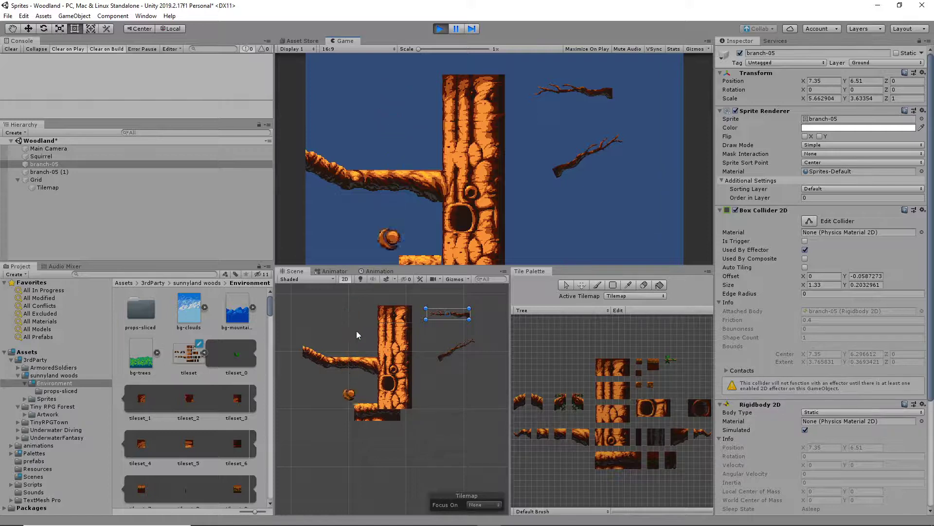
click(439, 29)
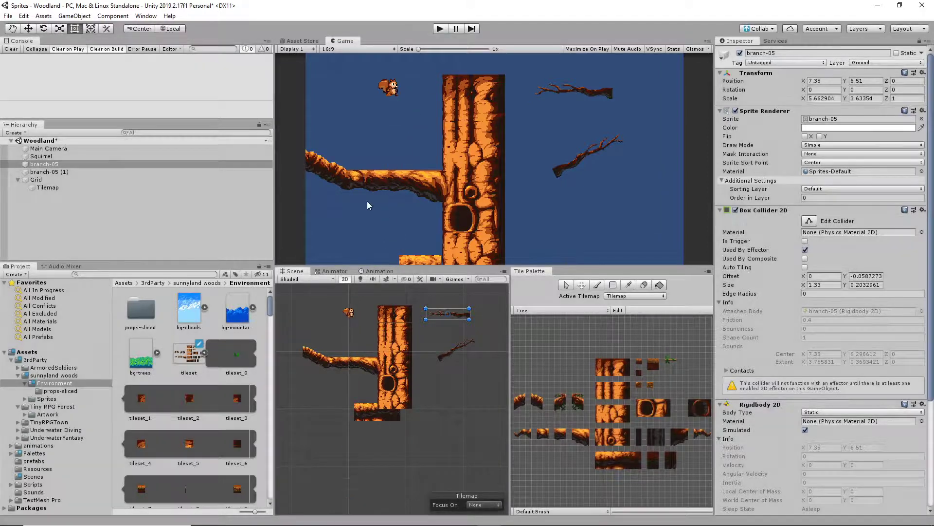
Step: Collapse branch-05's Transform, Sprite Renderer, Box Collider 2D and Rigidbody 2D component details
drag(358, 356, 382, 391)
key(t)
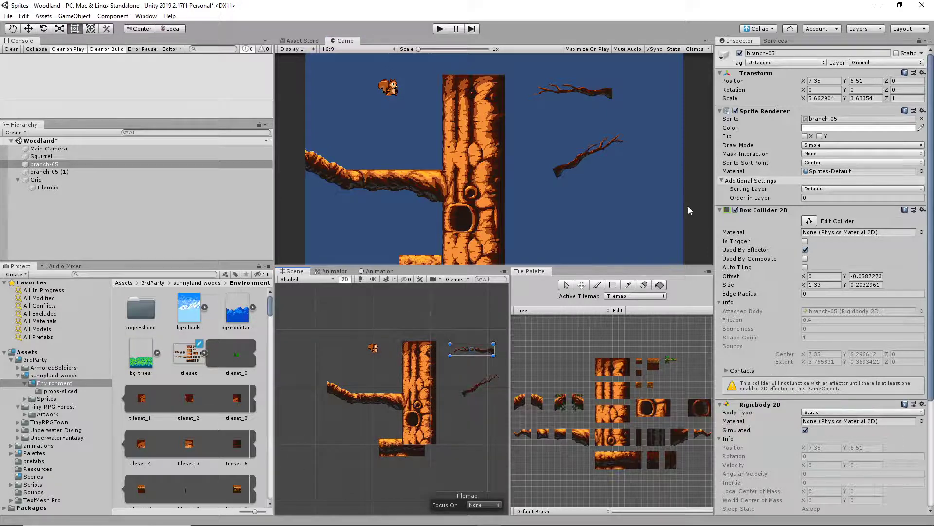
click(720, 210)
click(720, 111)
key(d)
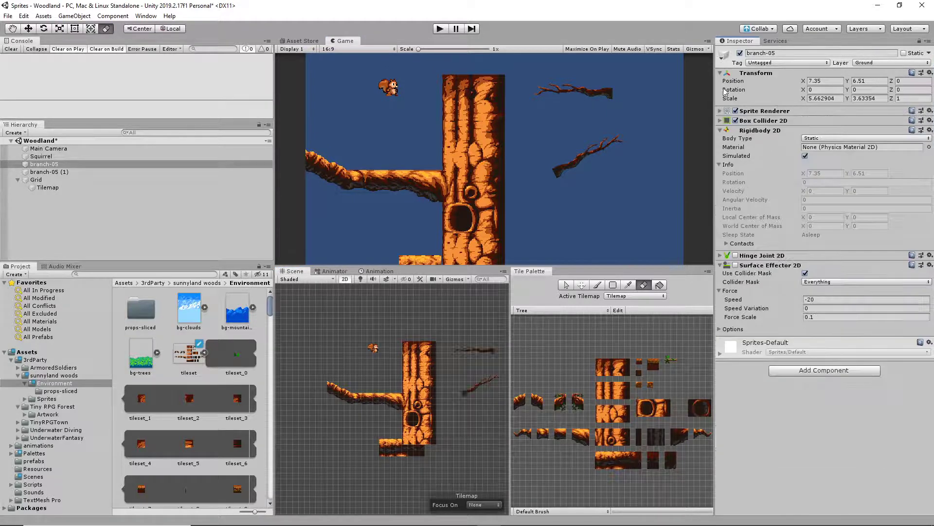
click(721, 73)
click(721, 102)
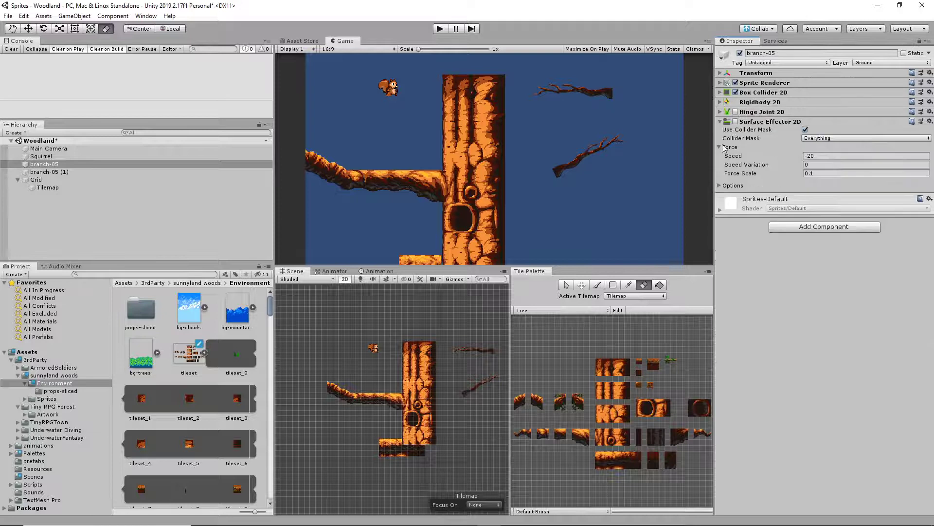
Step: Add a Tilemap Collider 2D component to the Tilemap object and assign the object to the Ground layer
click(57, 179)
click(49, 188)
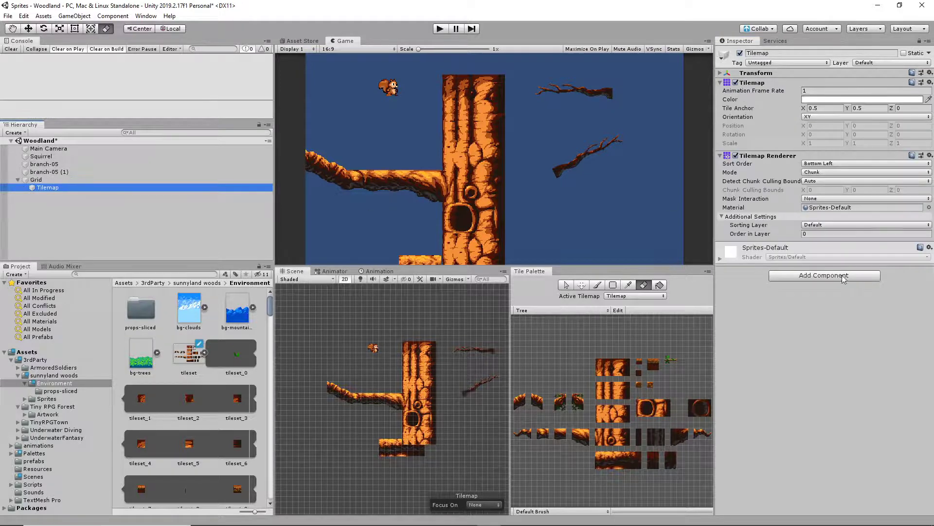
click(844, 276)
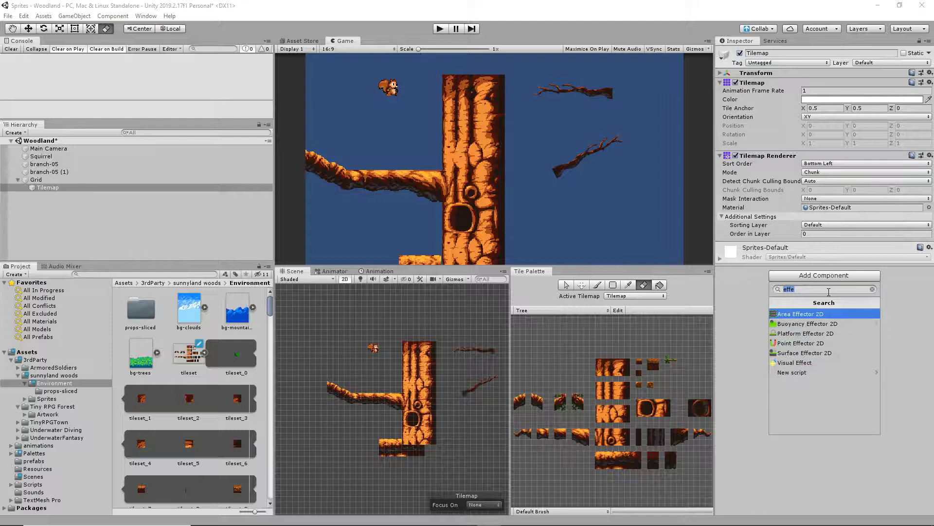
text(tile)
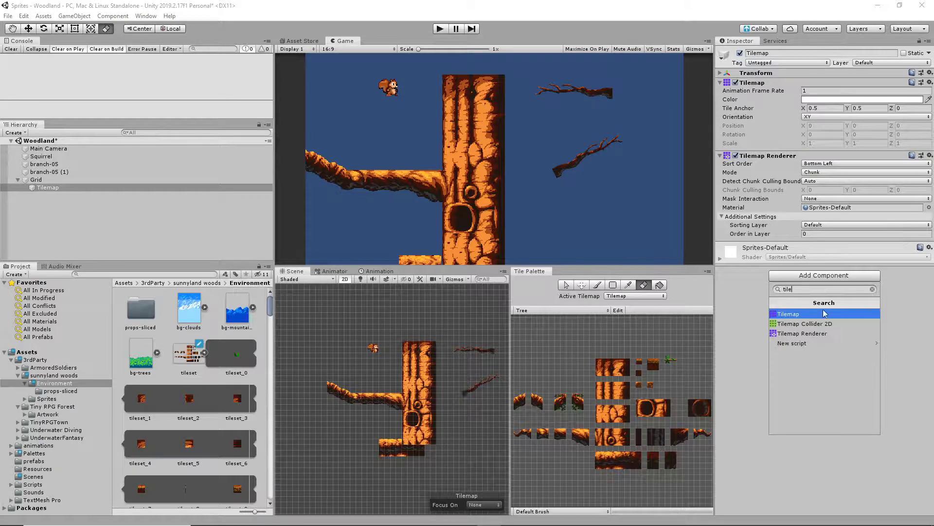
click(821, 325)
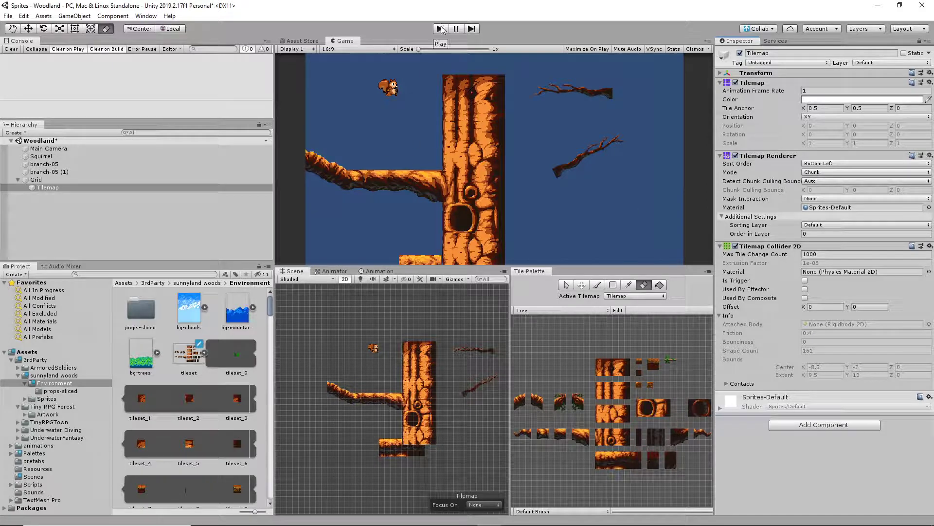
click(892, 62)
click(876, 160)
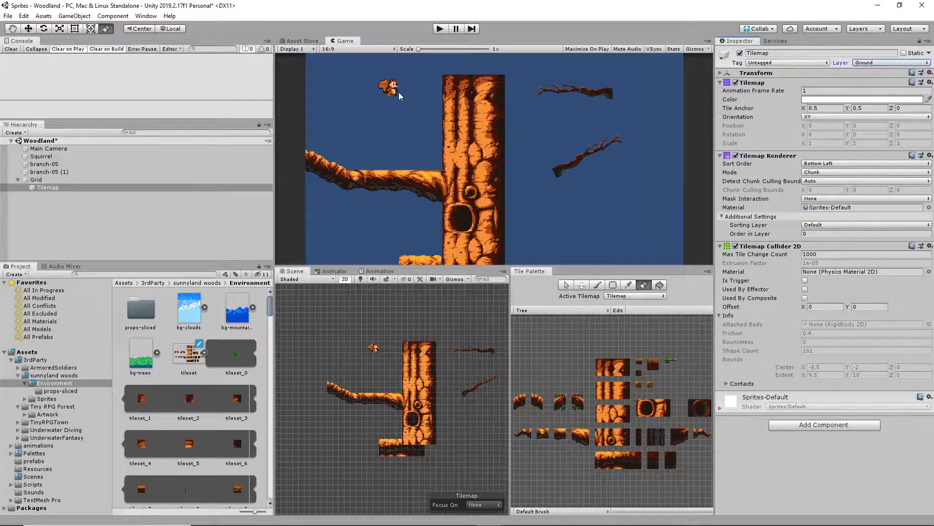
Step: Play-test the tilemap collision by running and jumping the squirrel back and forth on the painted branch, and end the test
click(440, 28)
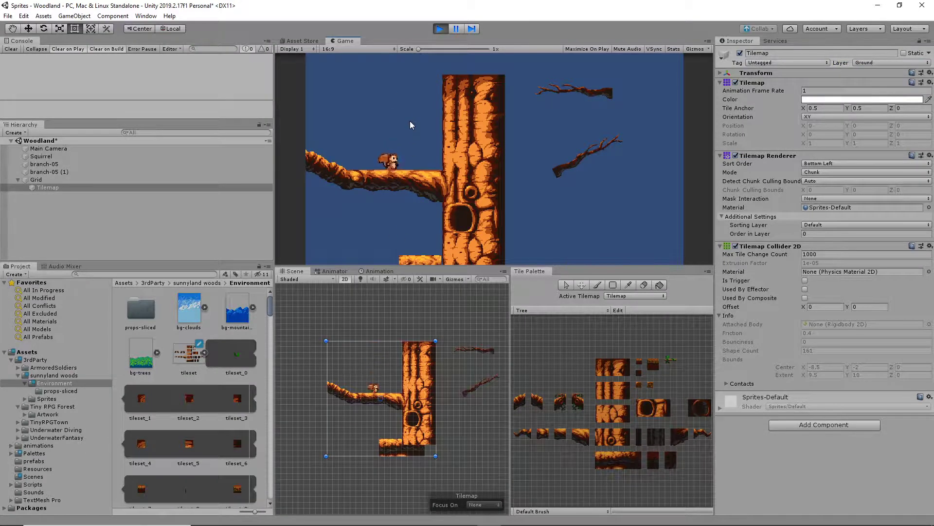
key(Right)
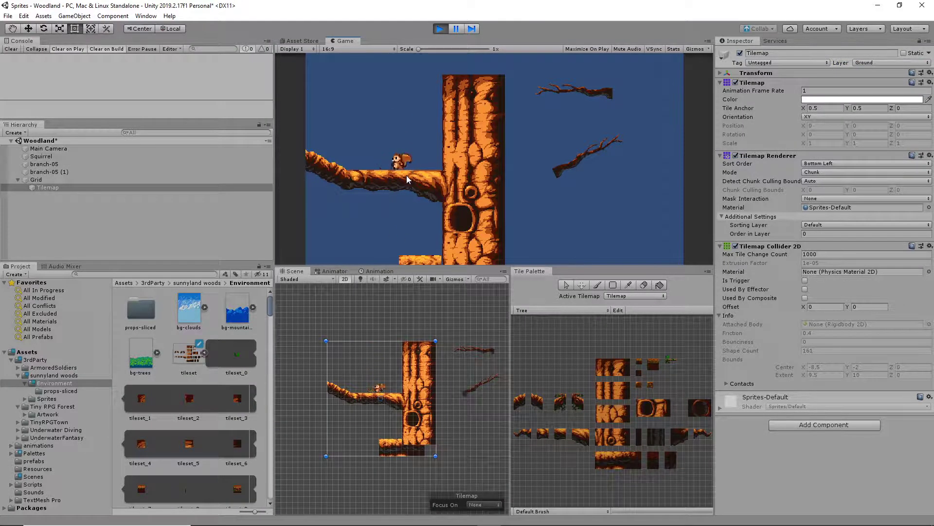
key(Left)
key(space)
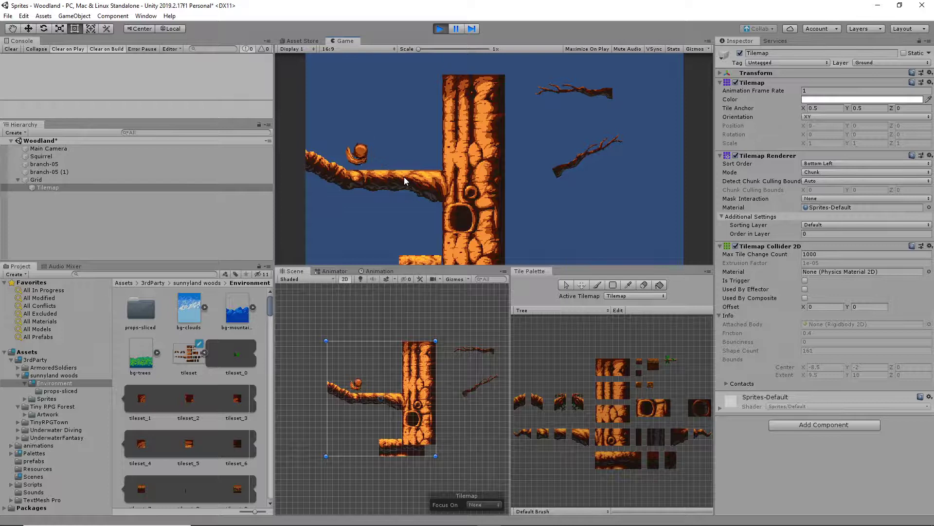
key(Right)
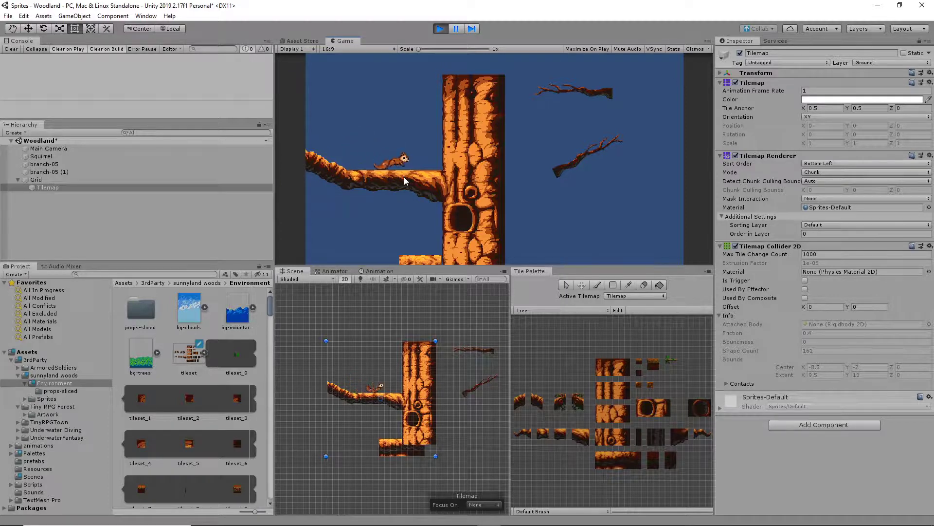
key(Left)
key(space)
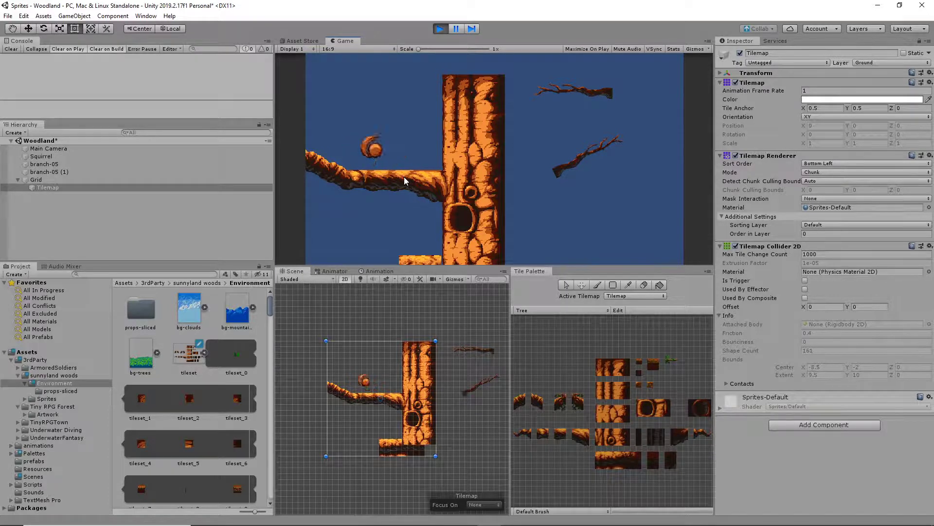
key(Right)
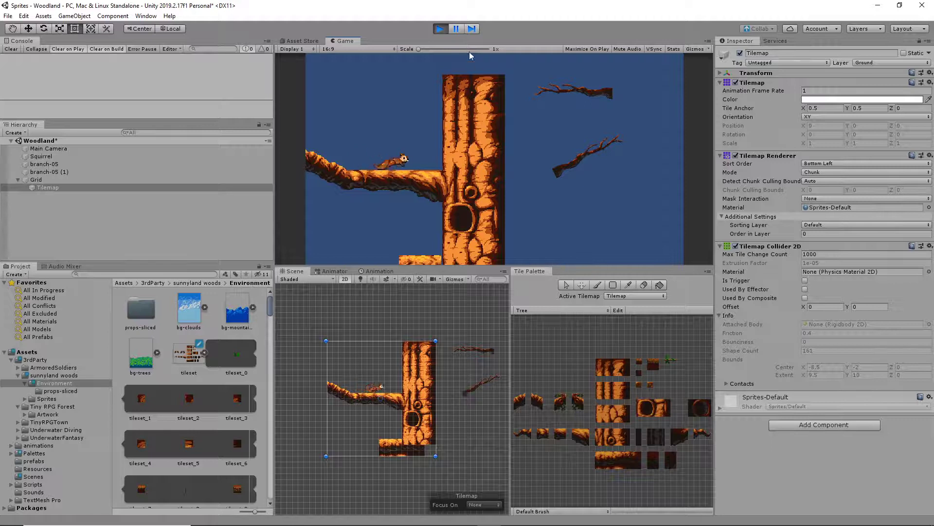
click(444, 29)
Step: Open the Squirrel object's SquirrelController script in Visual Studio
mouse_move(437, 522)
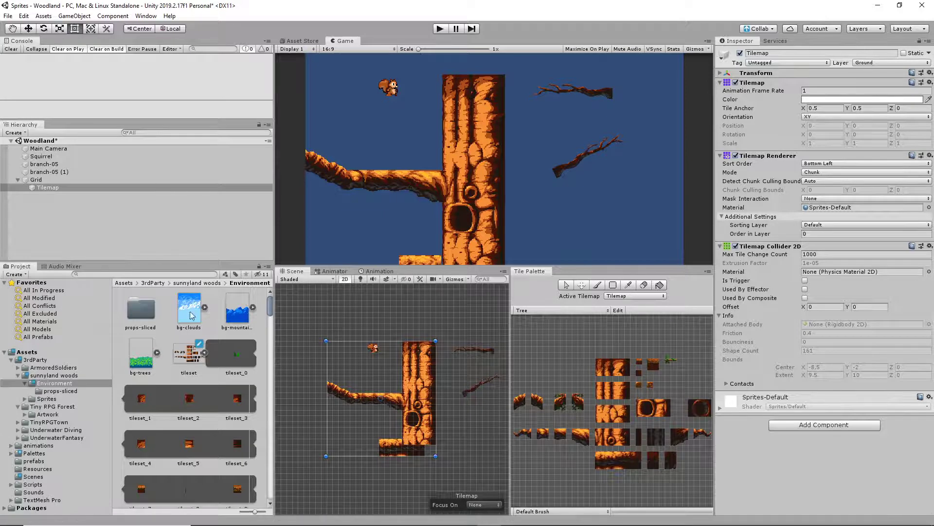
click(48, 157)
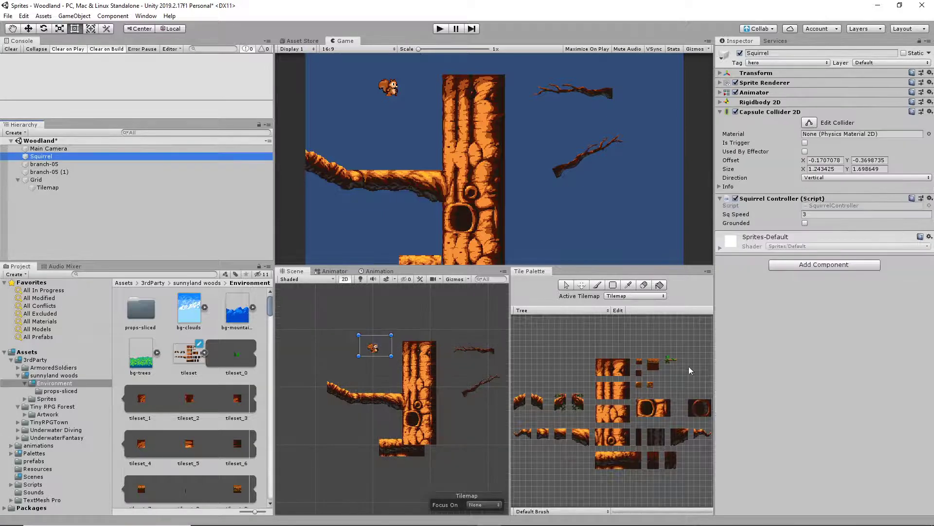
double_click(849, 206)
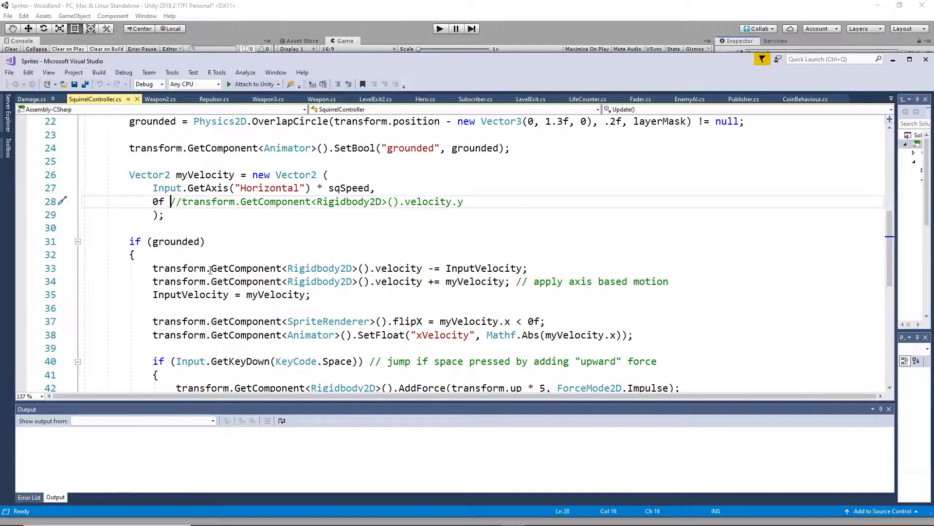
Step: Comment out the line subtracting InputVelocity from the rigidbody velocity and the line assigning myVelocity to InputVelocity inside the grounded block
click(155, 269)
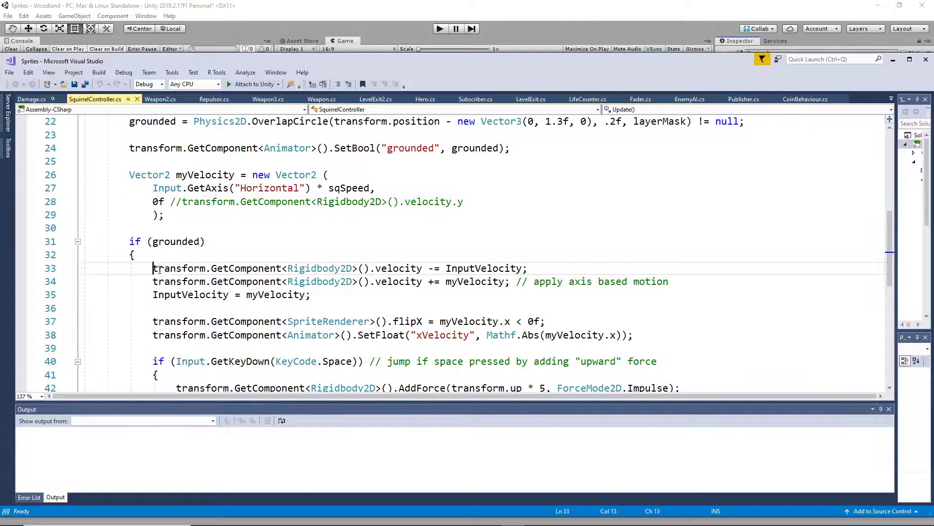
text(//)
key(Down)
key(Down)
key(Home)
text(//)
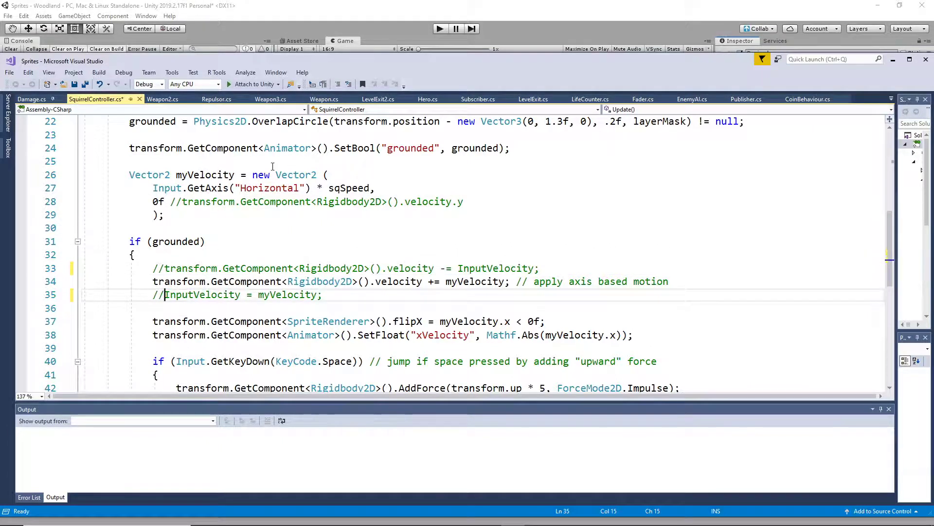
Step: Use the Rigidbody2D's velocity.y instead of 0f in myVelocity, and assign myVelocity to the rigidbody velocity with = instead of +=
drag(183, 202, 153, 202)
key(Delete)
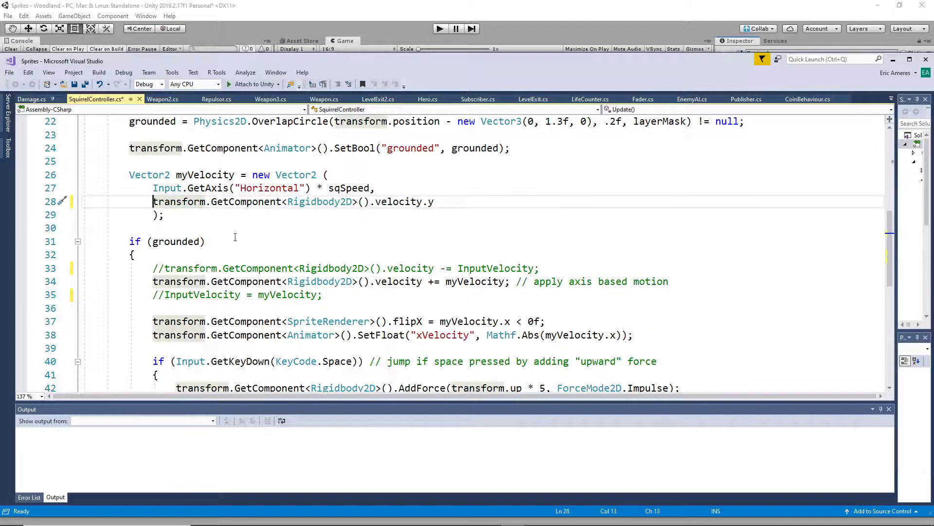
click(434, 281)
key(BackSpace)
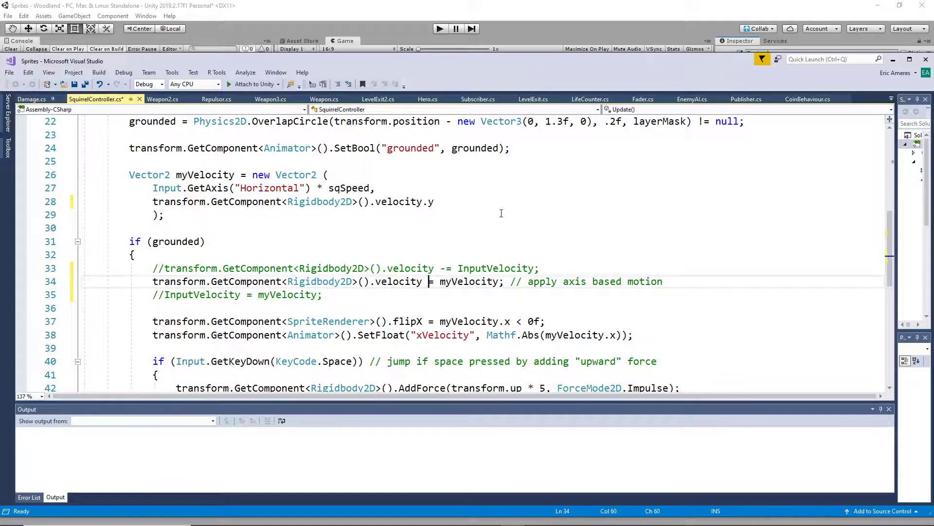
Step: Save the SquirrelController script and switch back to the Unity editor
key(ctrl+s)
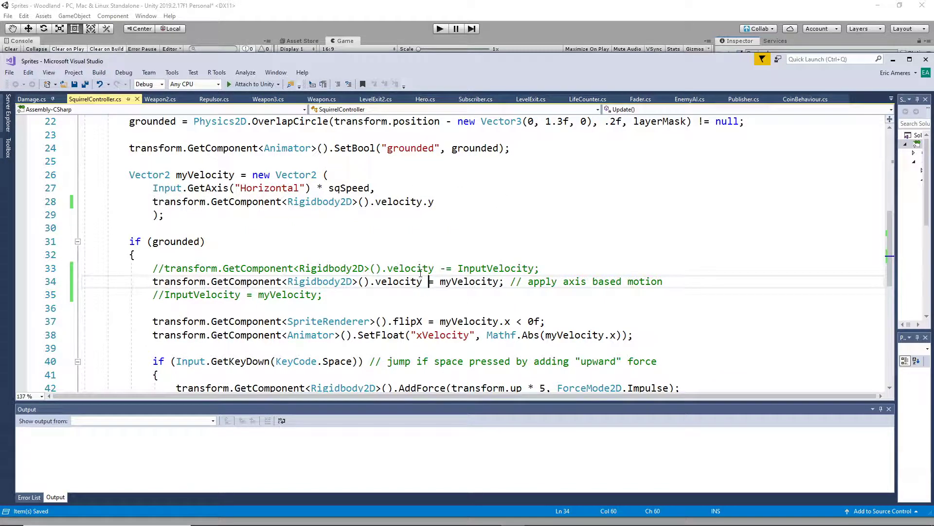
scroll(448, 253, up, 2)
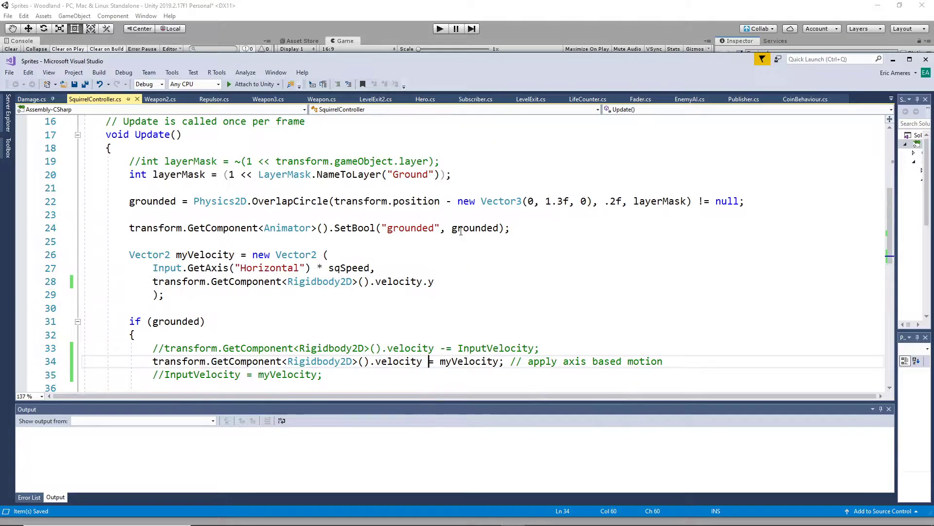
scroll(460, 231, down, 3)
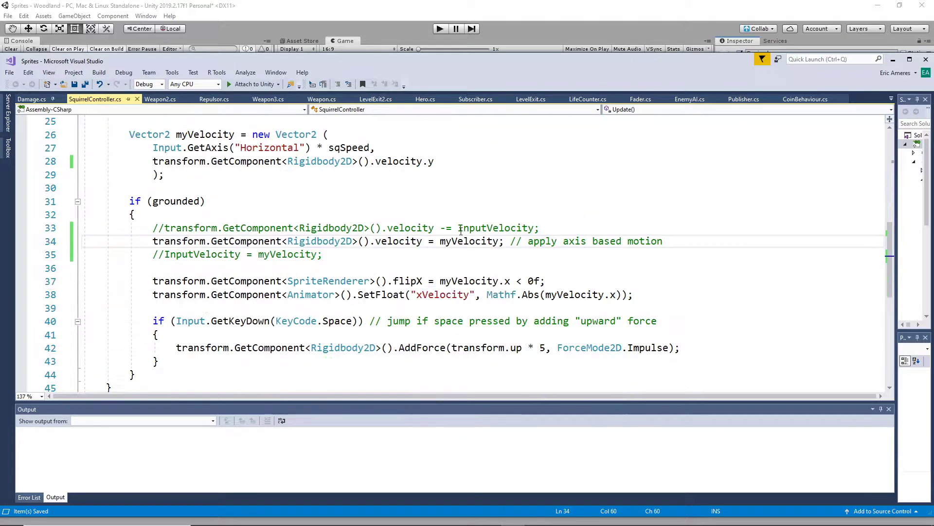
click(875, 7)
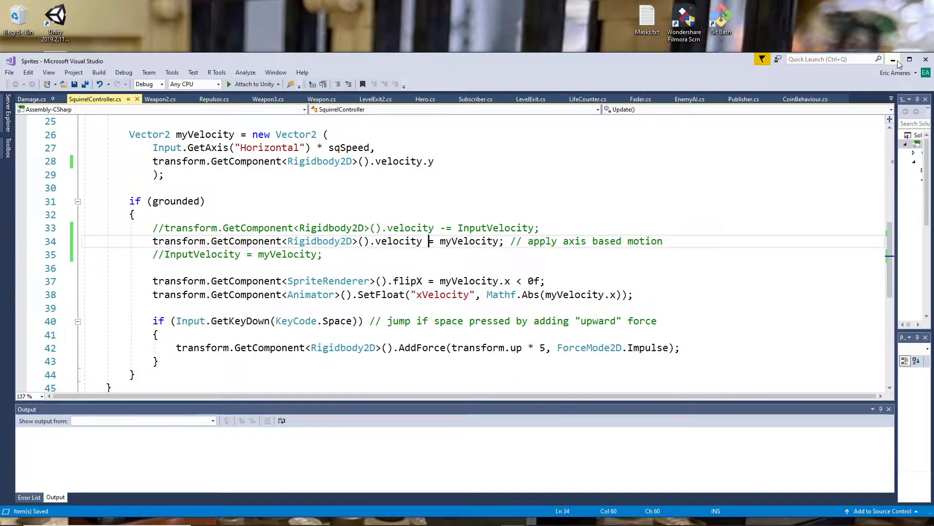
click(896, 61)
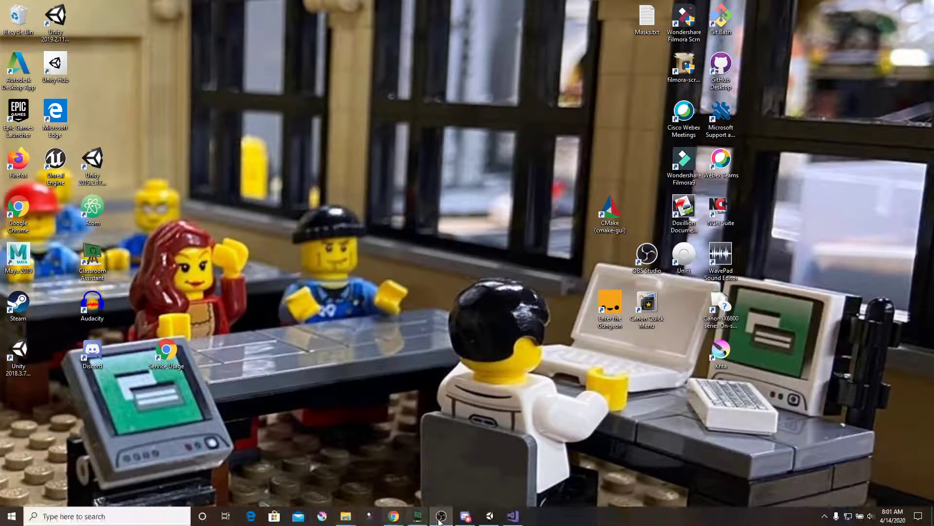
click(440, 515)
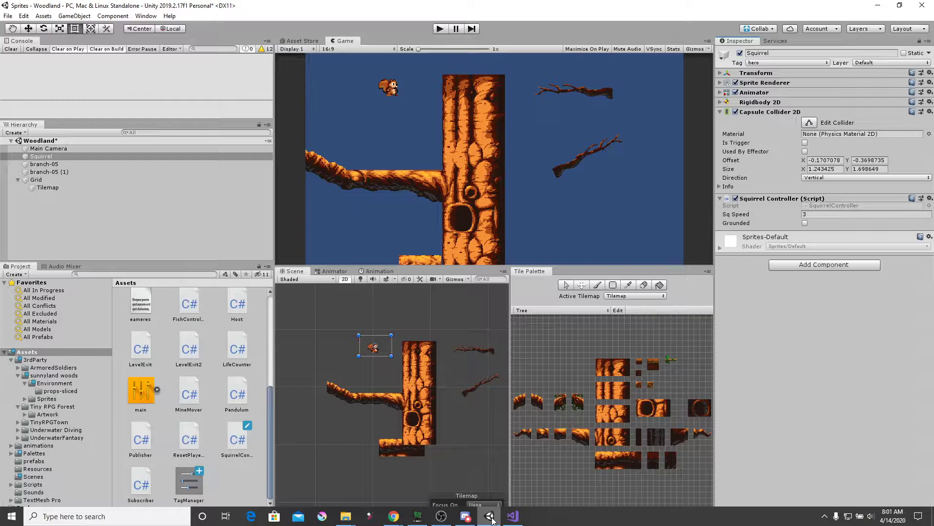
Step: Play-test the revised movement by running the squirrel off the outer end of the branch, and end the test
click(441, 30)
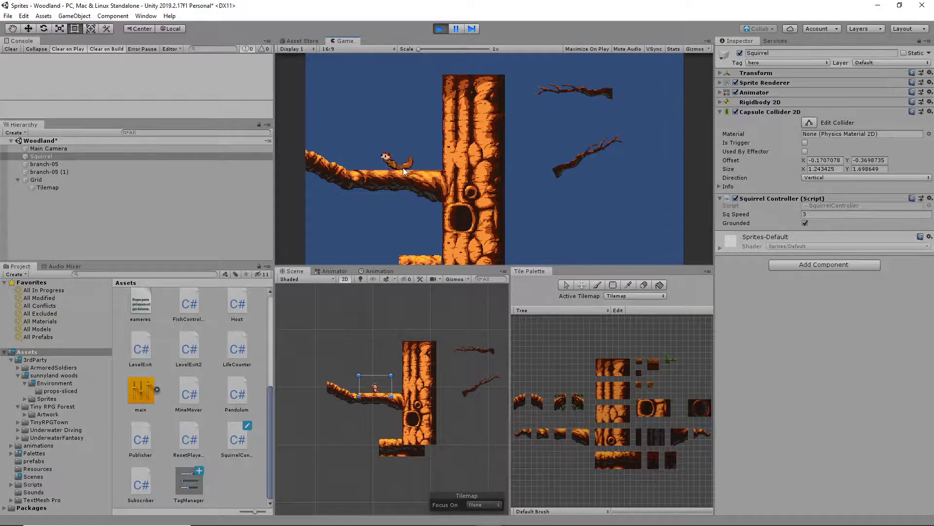
key(Left)
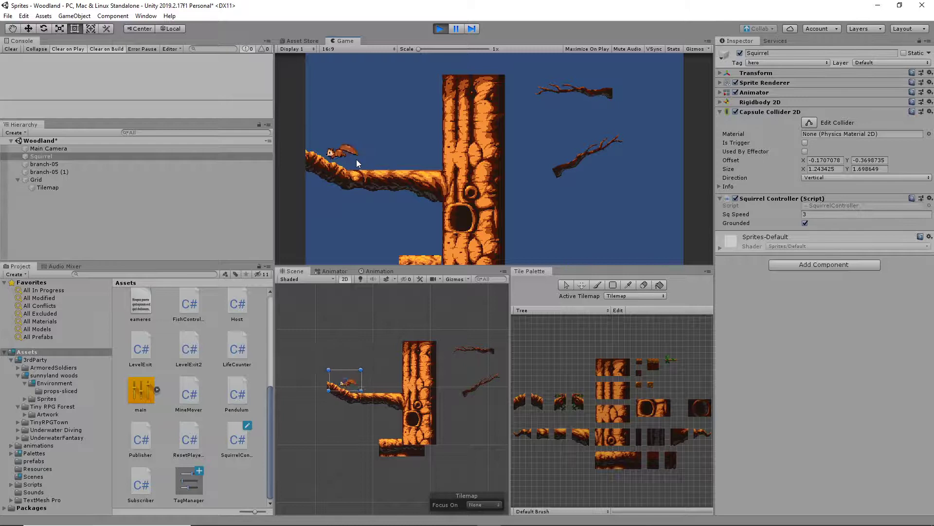
key(Left)
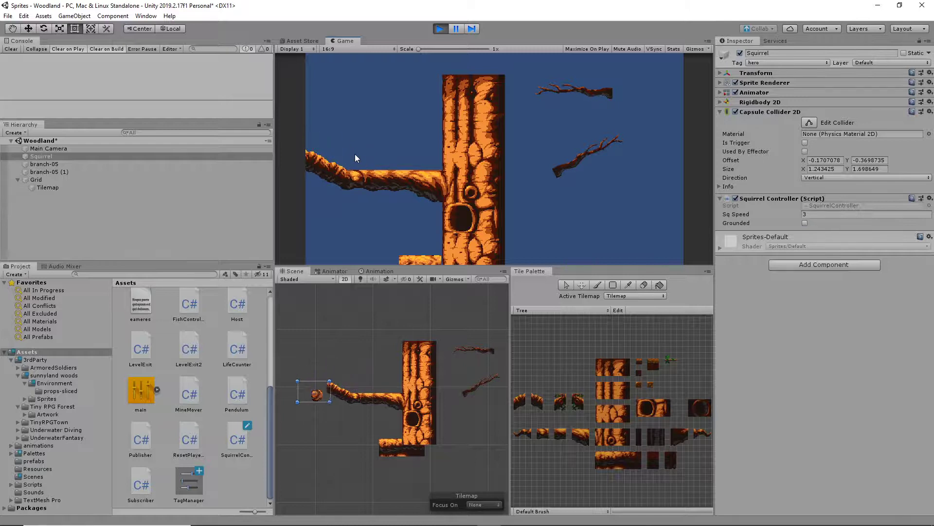
click(442, 28)
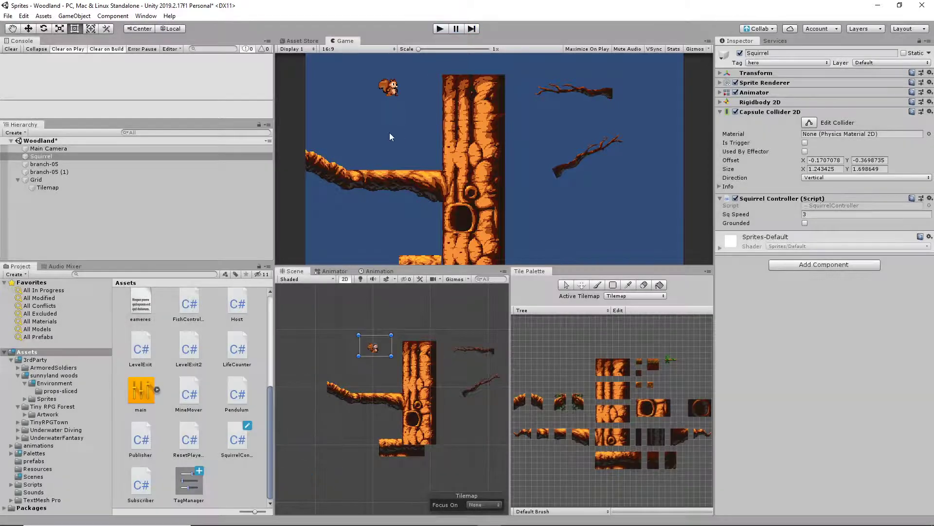
Step: Start another play test and run and jump the squirrel back and forth on the sloped outer part of the branch
click(436, 30)
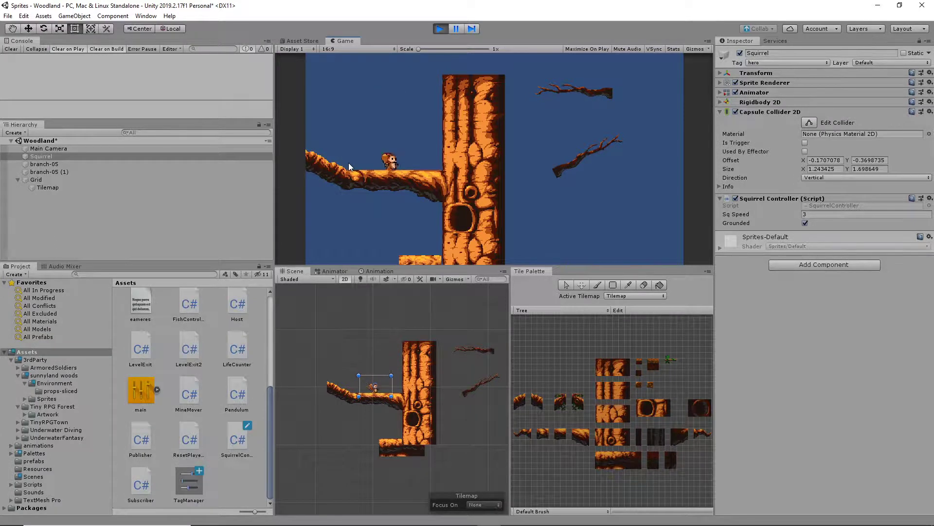
key(Left)
key(space)
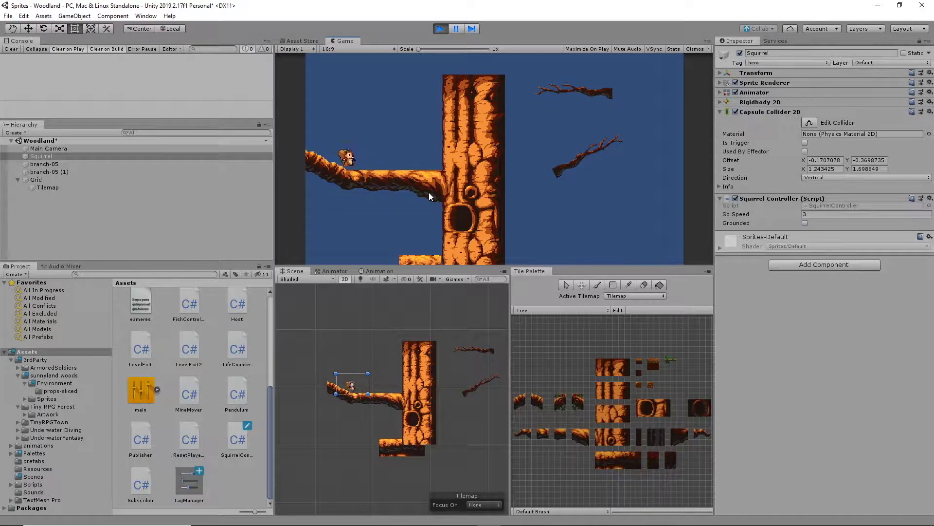
key(space)
key(space)
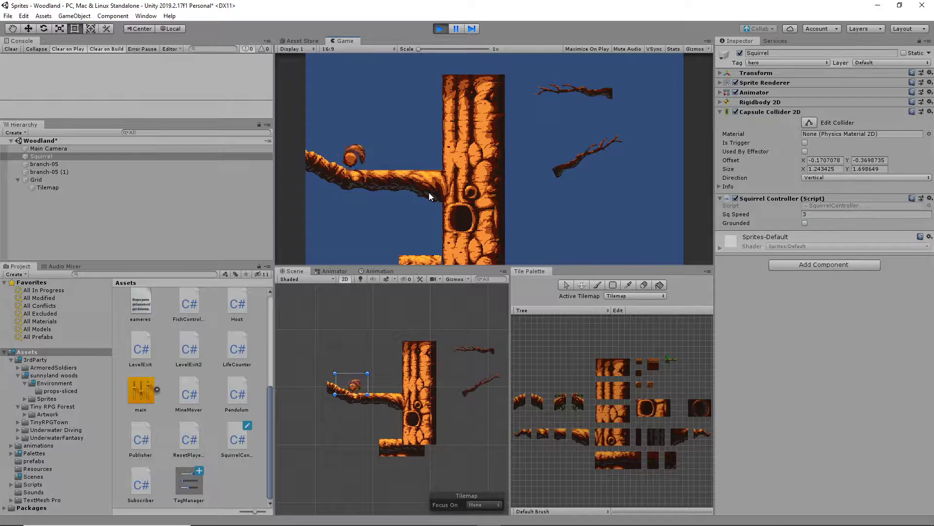
key(Right)
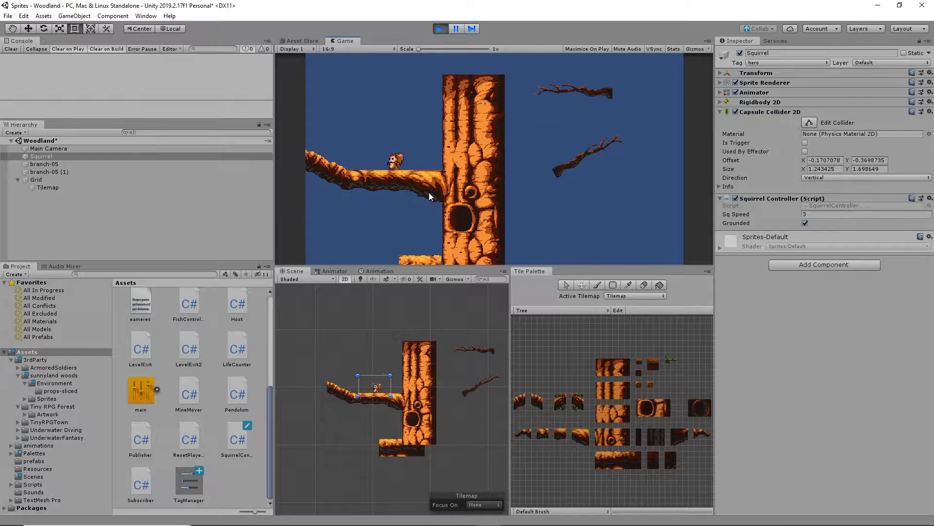
key(Left)
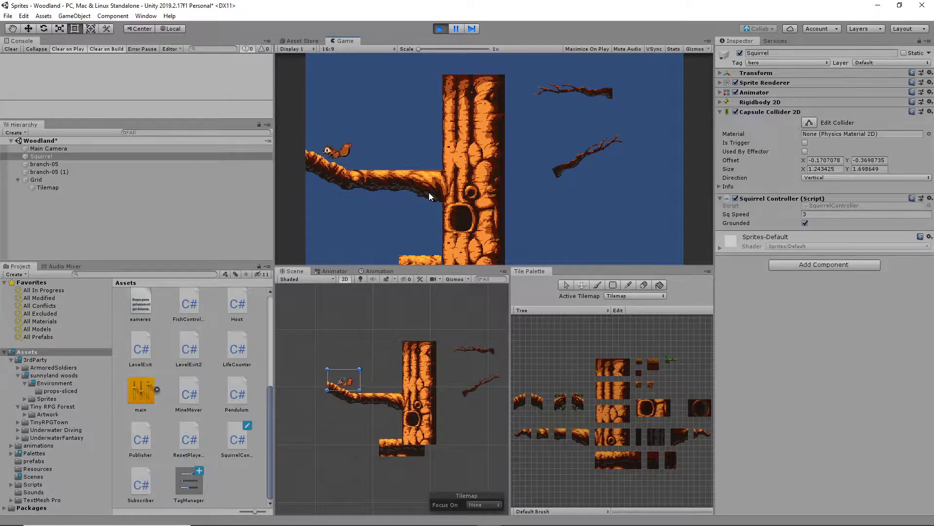
key(Right)
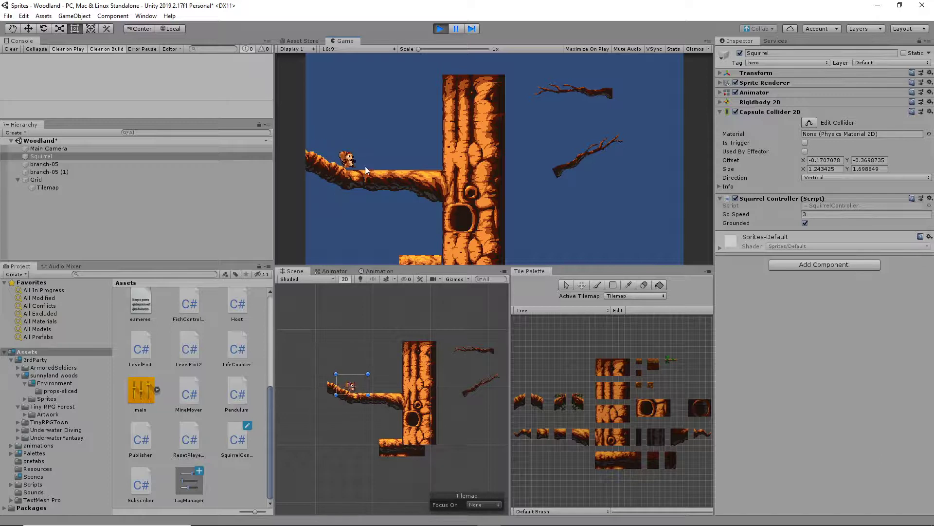
key(space)
key(space)
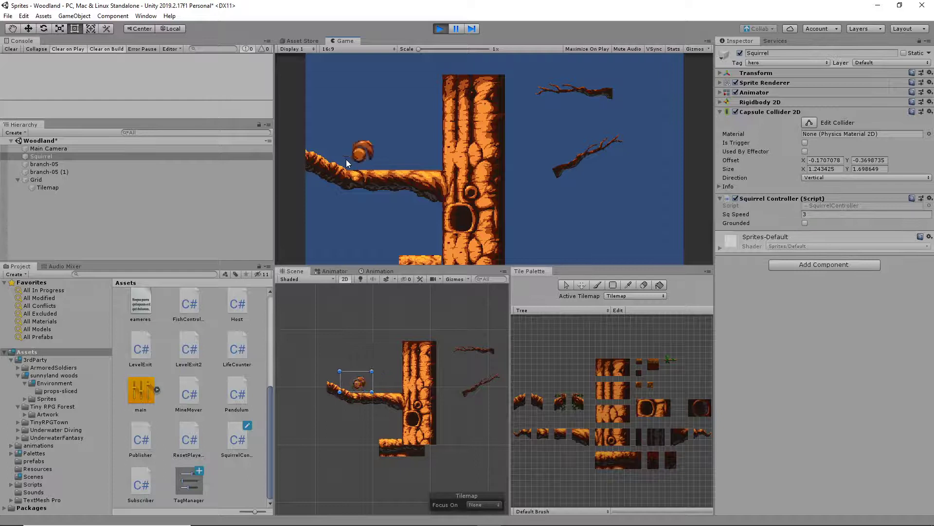
key(Left)
key(Right)
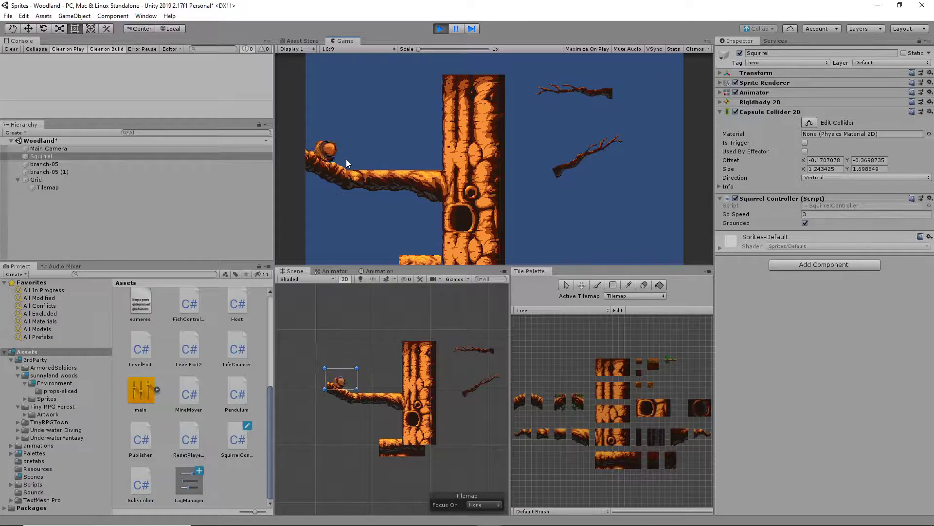
key(space)
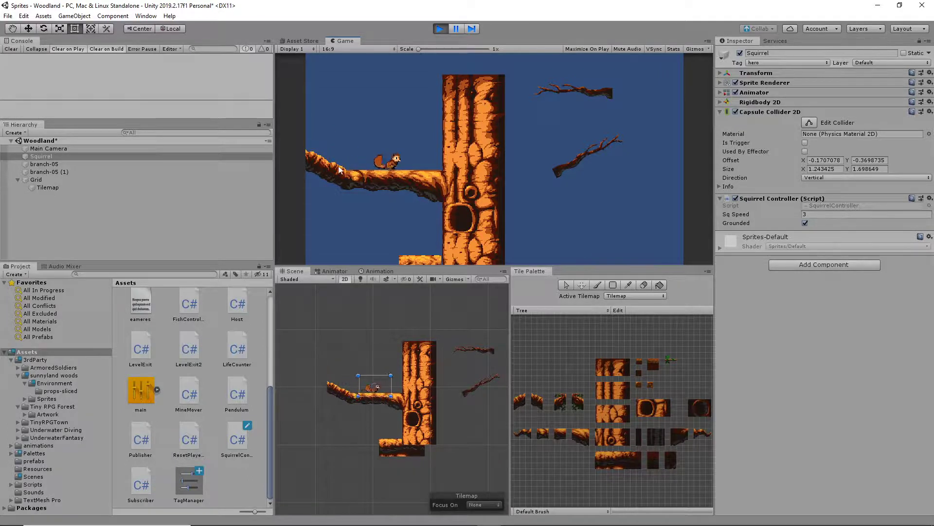
Step: Run the squirrel repeatedly between the flat part of the branch and the tree trunk to test the collision, and end the test
key(Right)
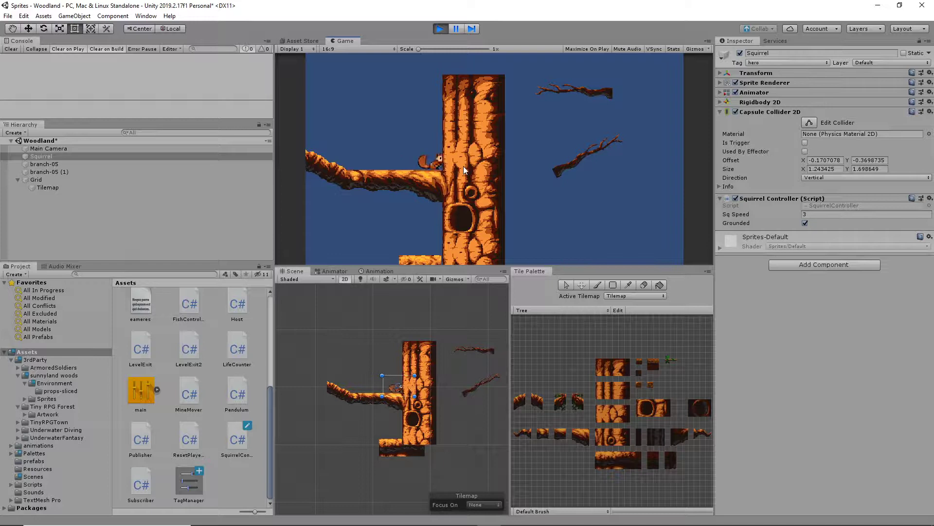
key(Left)
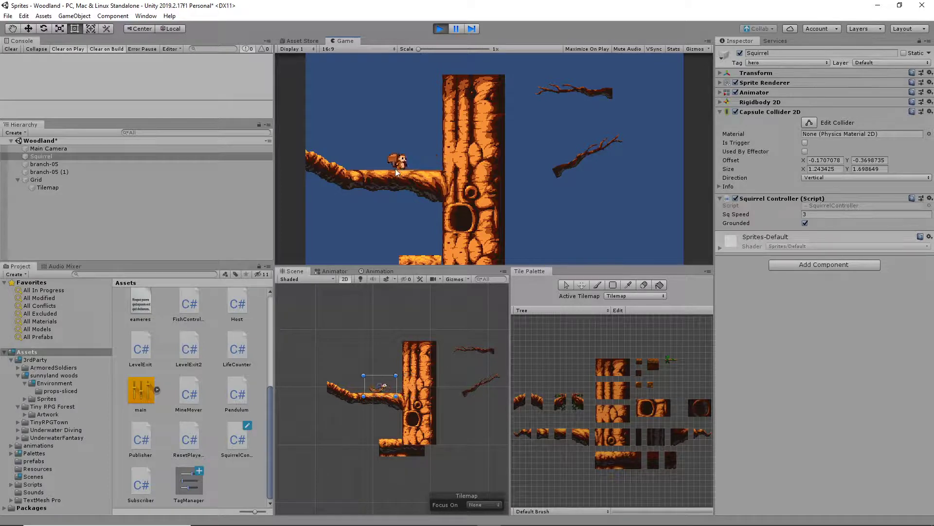
key(Right)
key(Right)
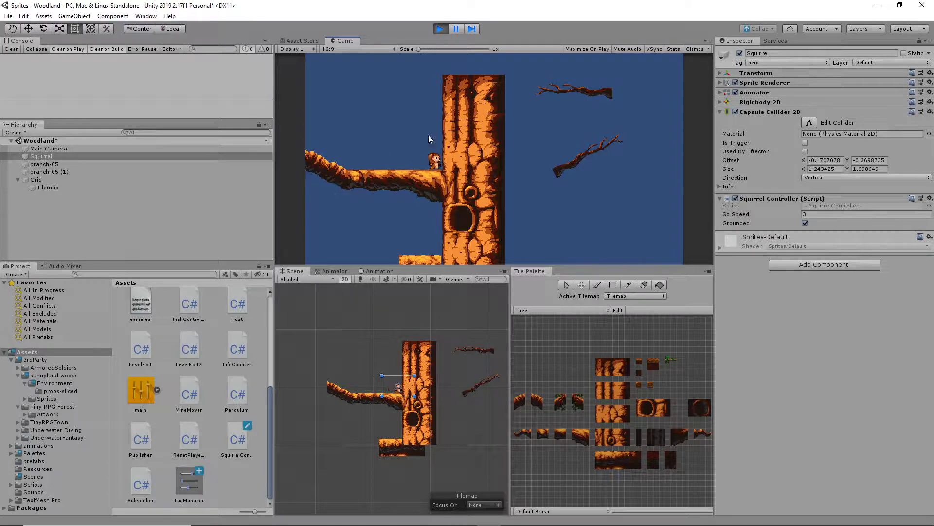
key(Left)
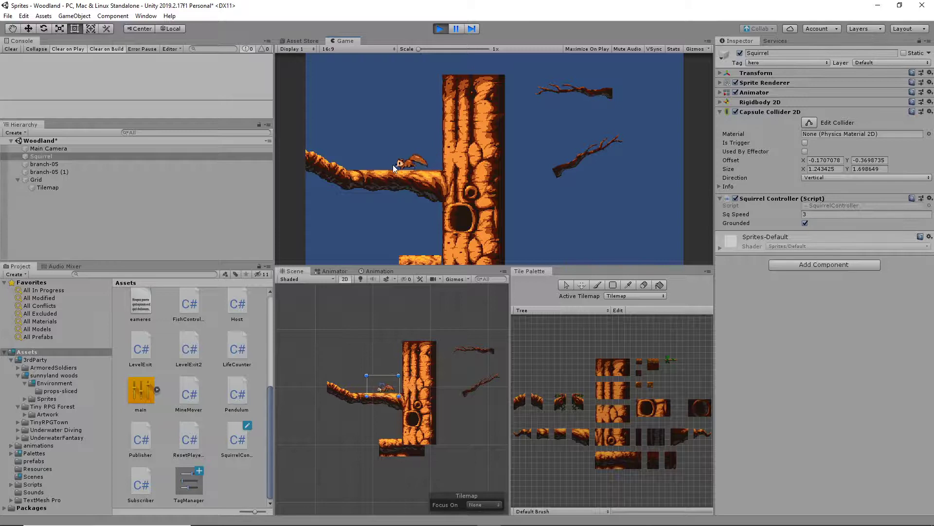
key(Right)
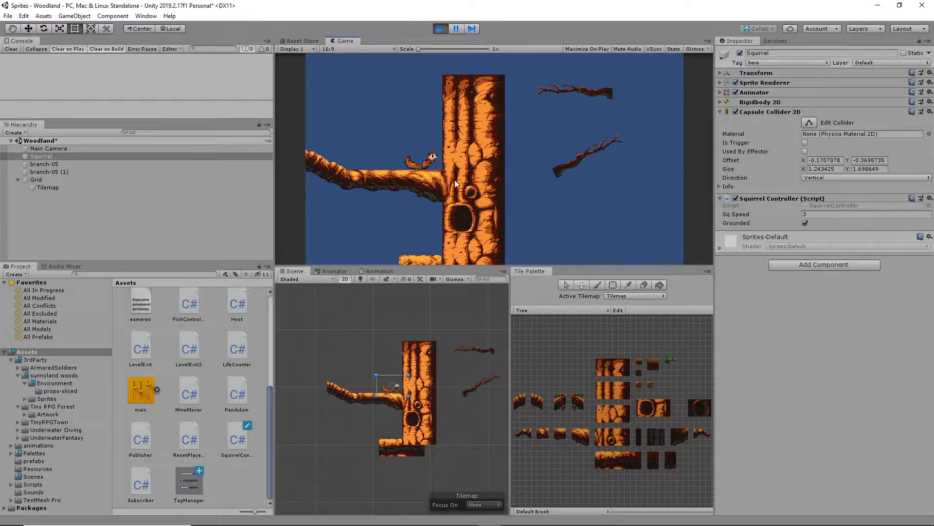
key(Left)
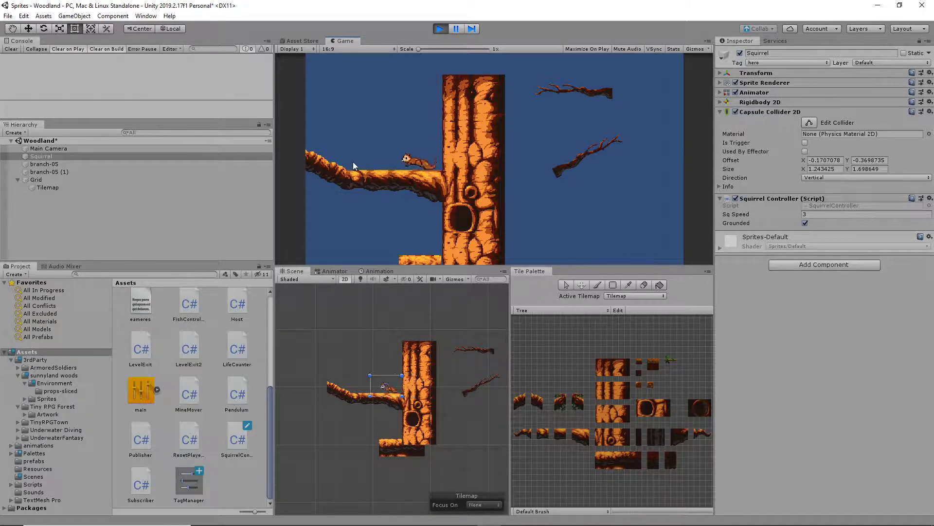
key(Right)
key(Left)
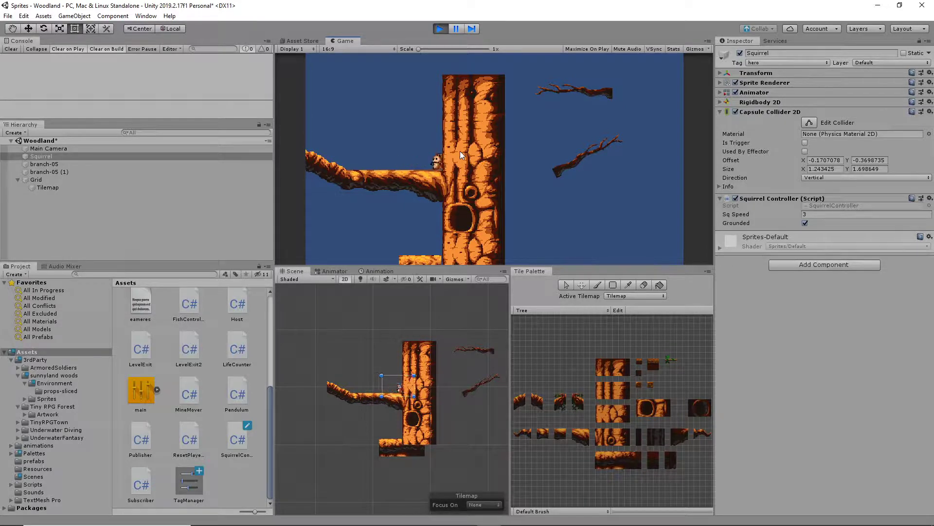
key(Right)
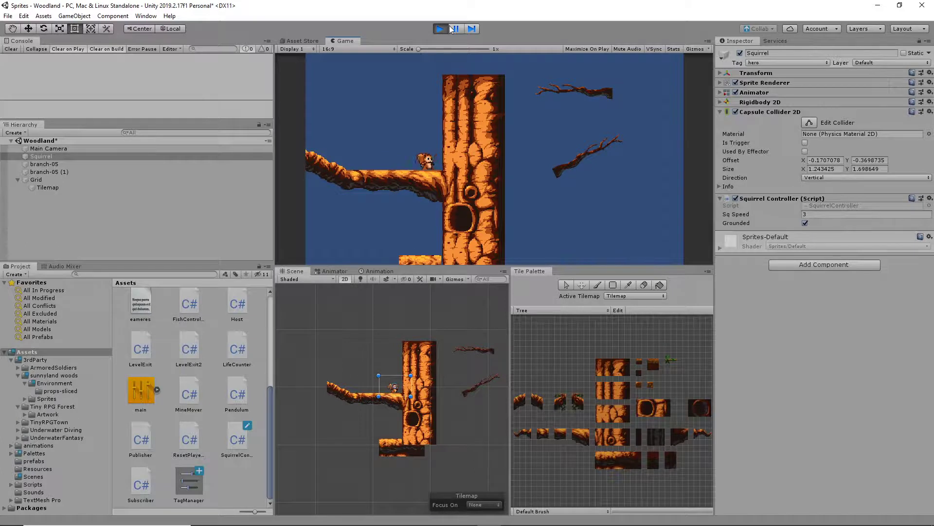
key(ctrl+p)
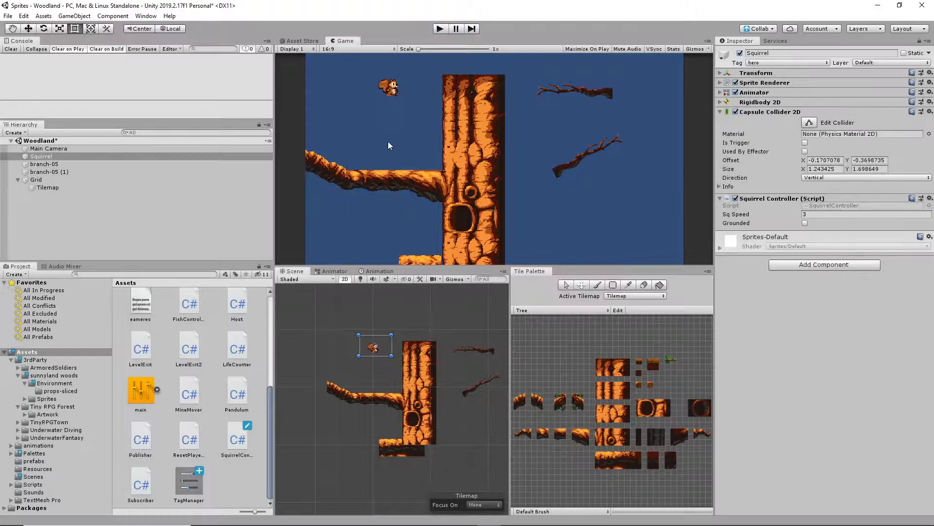
Step: Add a second Tilemap as a child of the Grid object
click(44, 181)
right_click(43, 182)
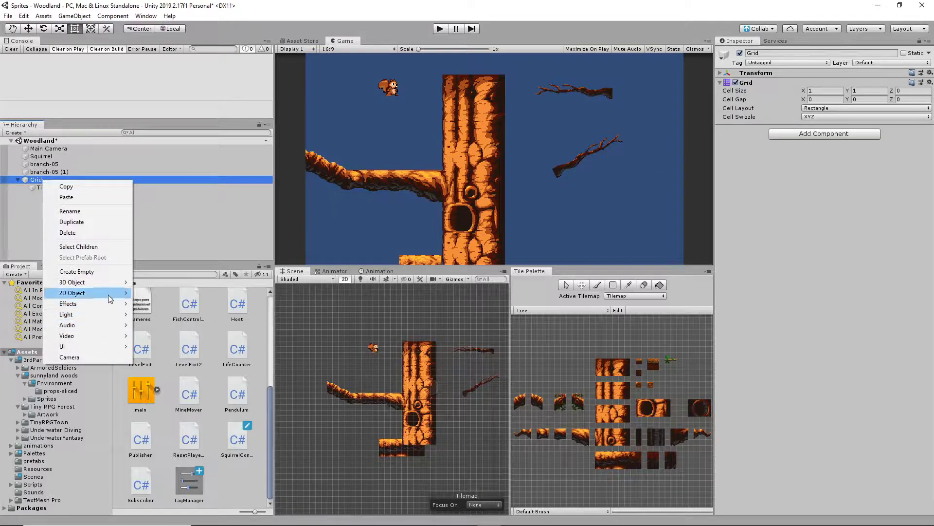
mouse_move(110, 297)
click(189, 314)
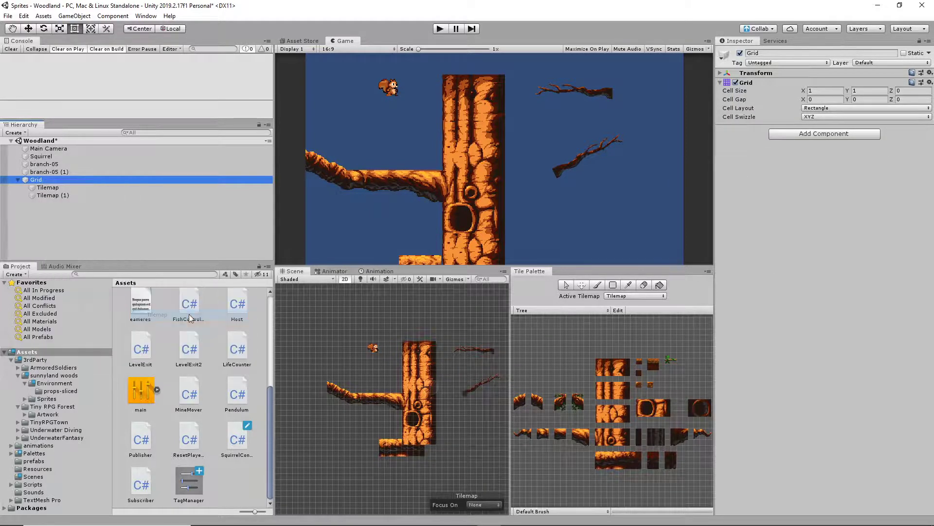
Step: Rename the original tilemap, which holds the painted tree and the collider, as Walkable
click(52, 189)
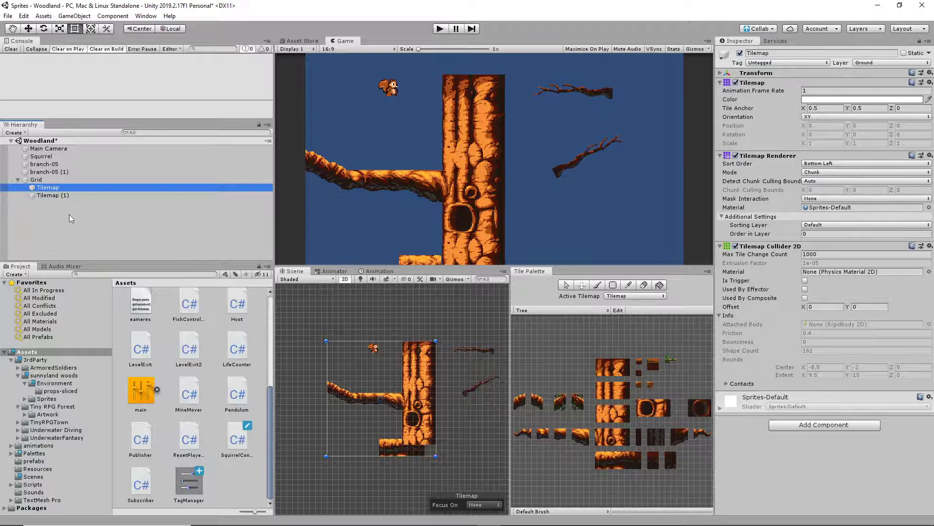
click(52, 194)
click(57, 187)
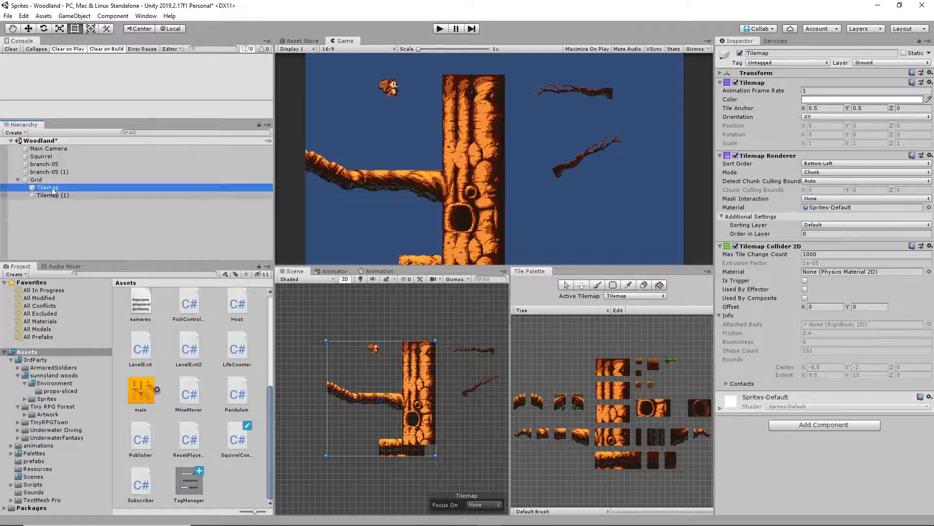
click(767, 54)
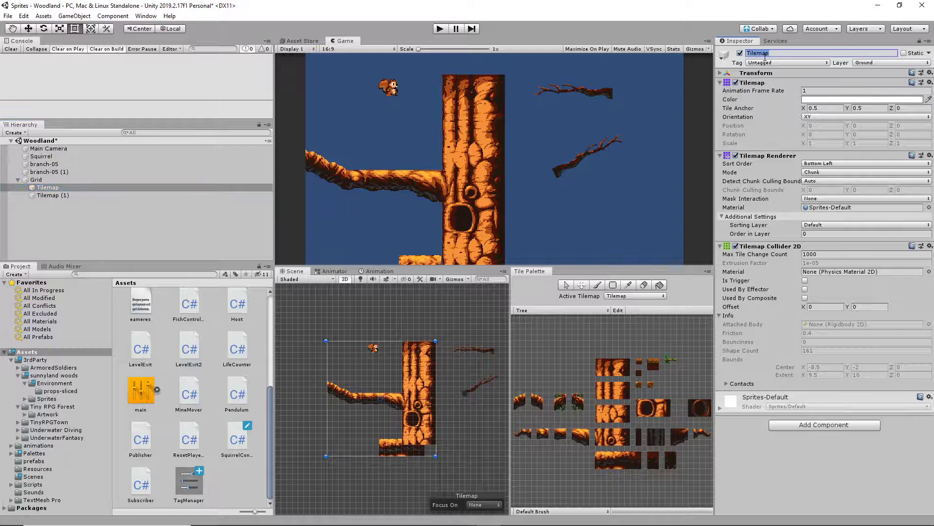
text(Walkable)
key(Return)
Step: Rename the newly added, empty tilemap under the Grid as Background
click(53, 195)
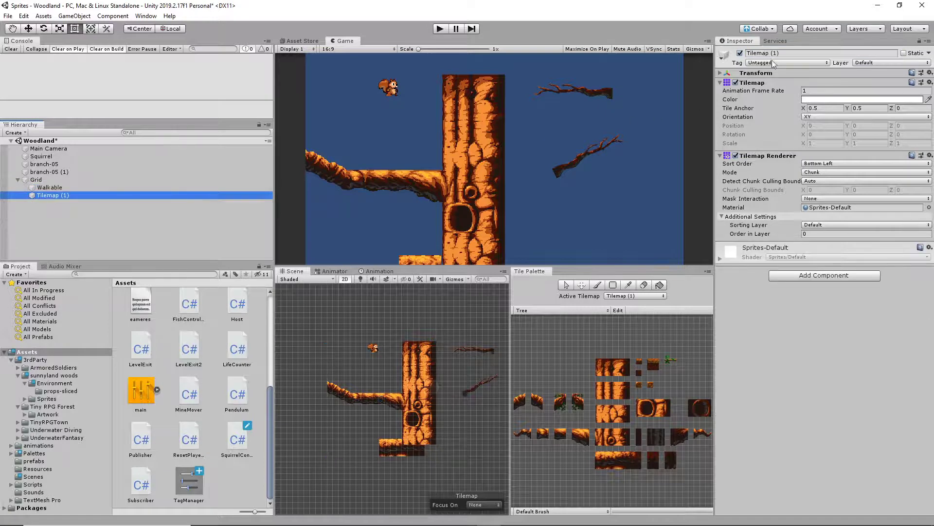
click(791, 54)
text(Back)
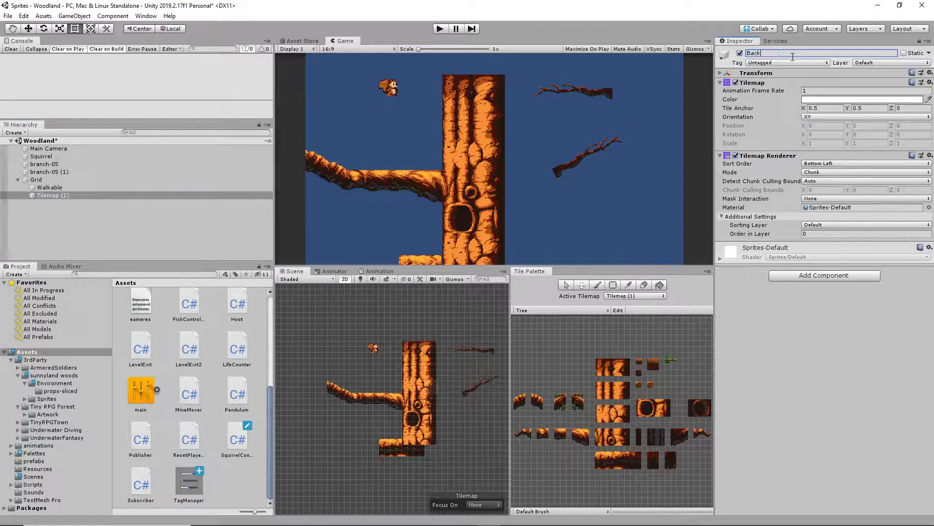
text(ground)
Step: Preview the Walkable tilemap in isolation by setting the scene focus to Tilemap, and reset the focus to None
click(64, 188)
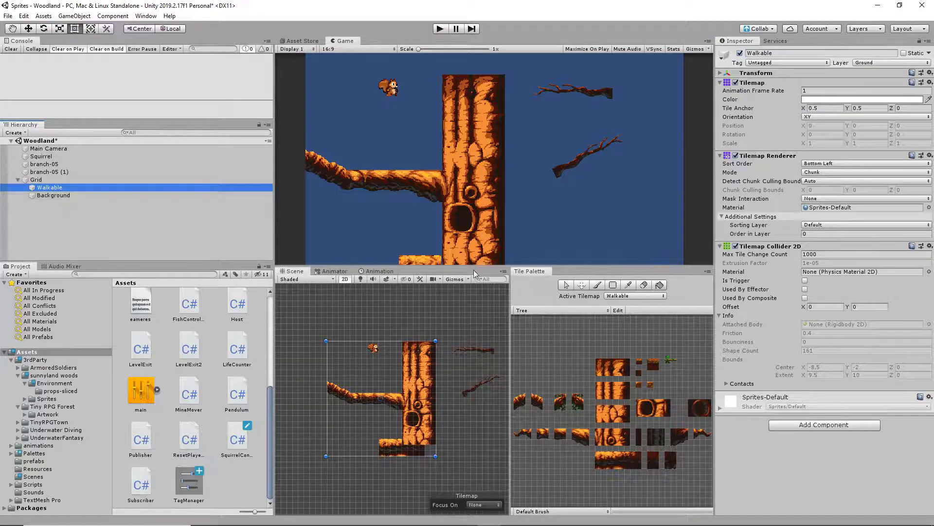
click(482, 505)
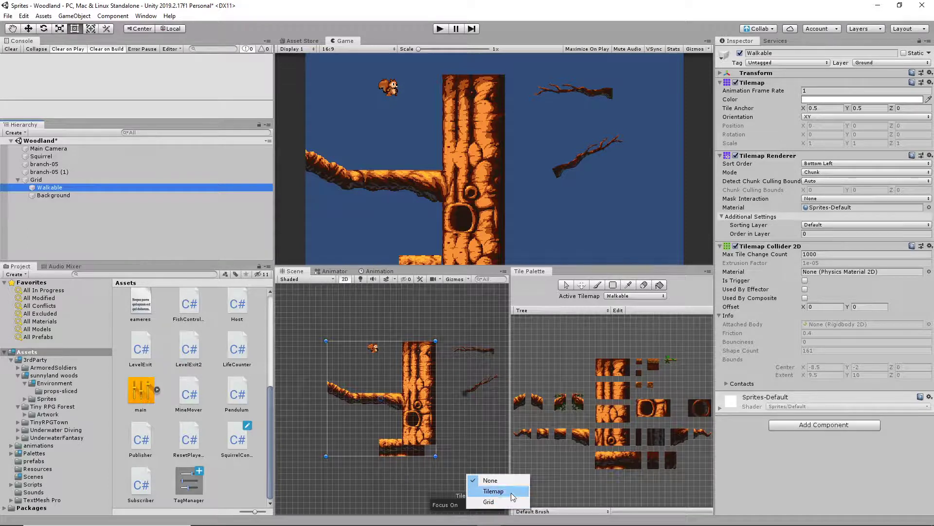
click(501, 491)
click(493, 509)
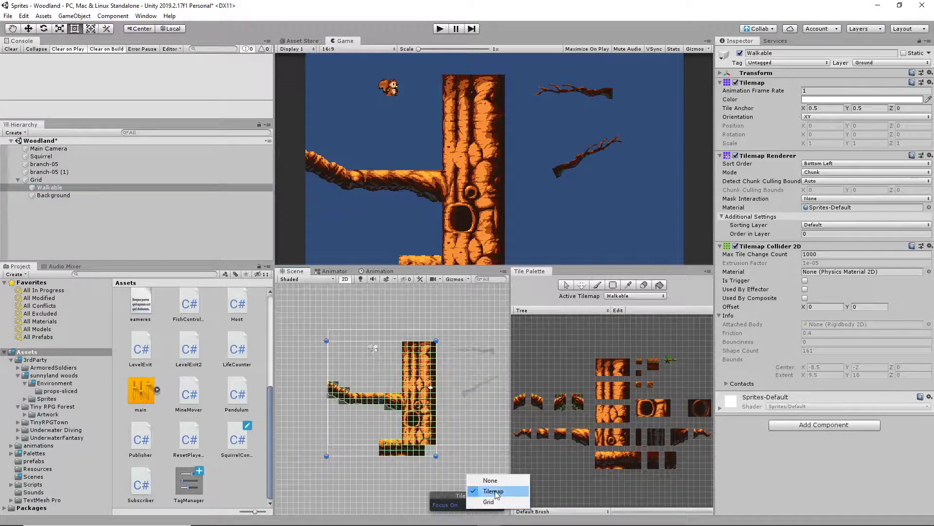
click(483, 481)
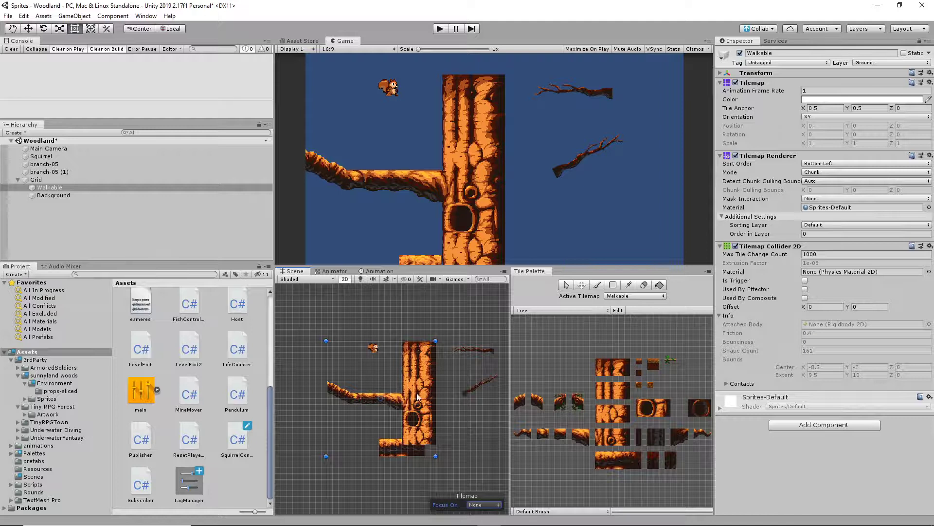
Step: Erase the trunk section just above the branch on the Walkable tilemap, and paint a short right-hand branch with a small end tile
click(643, 284)
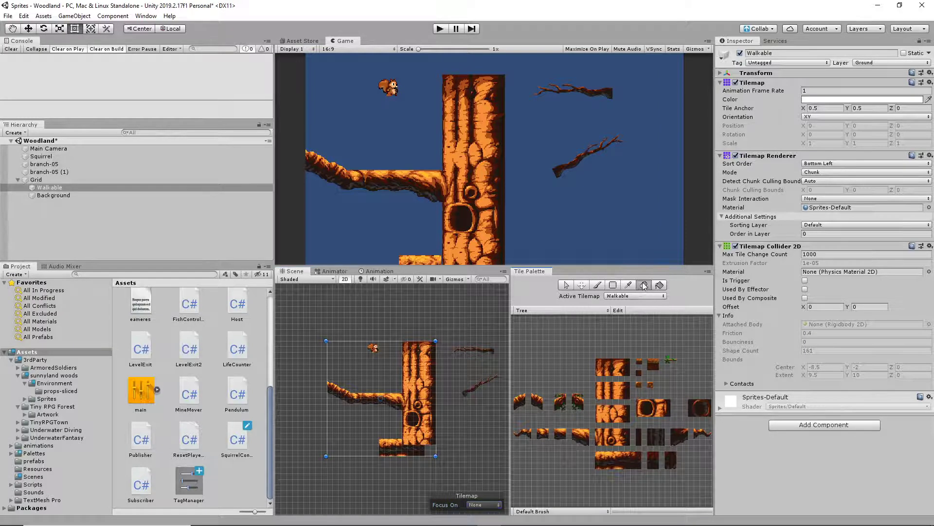
click(432, 390)
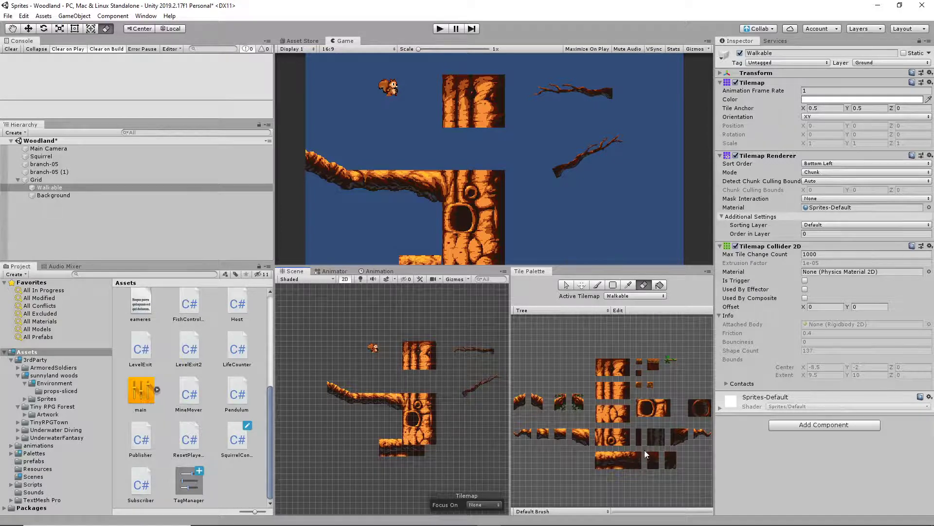
click(677, 433)
click(453, 402)
click(453, 410)
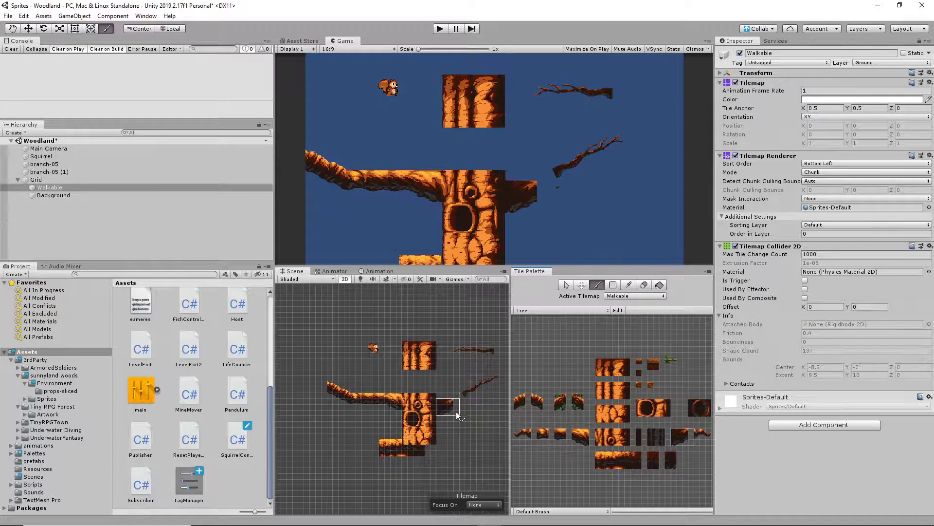
key(i)
click(697, 434)
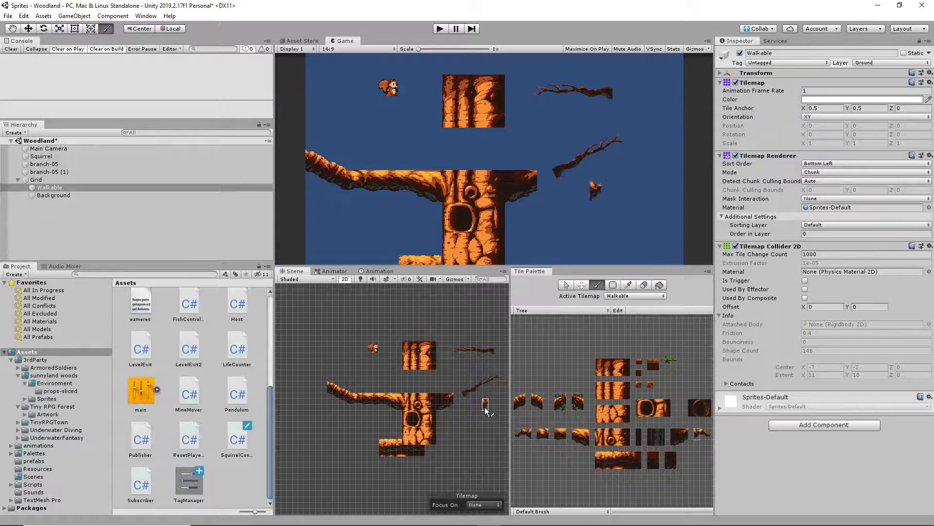
click(462, 398)
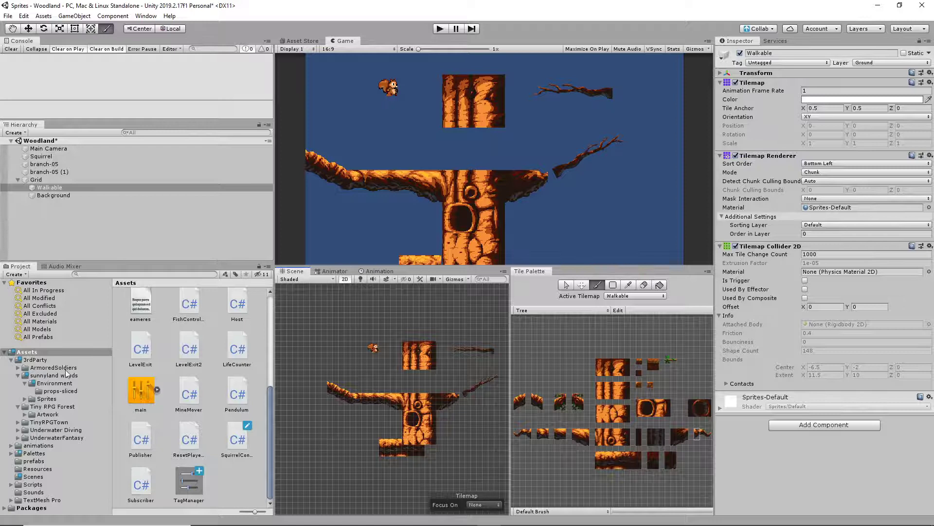
Step: Move the slanted branch-05 (1) sprite so its base joins the end of the newly painted right-hand branch
click(52, 171)
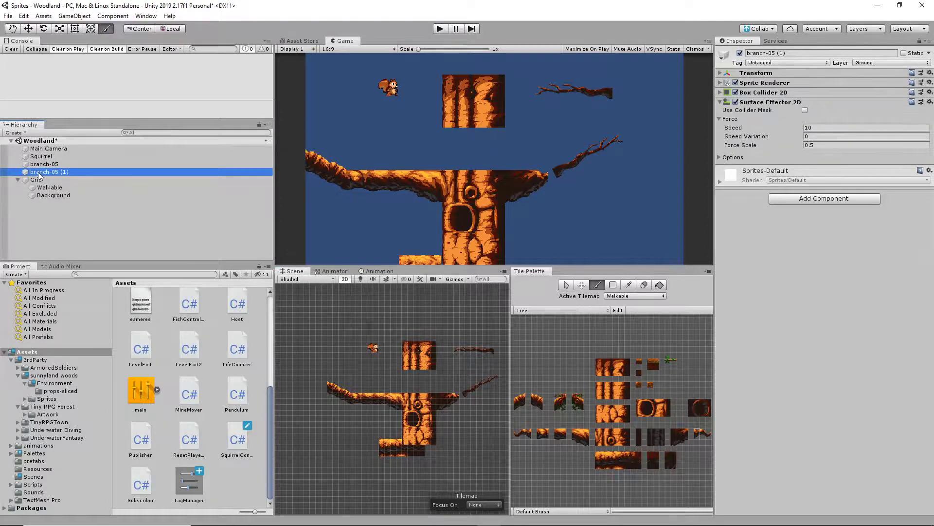
double_click(38, 173)
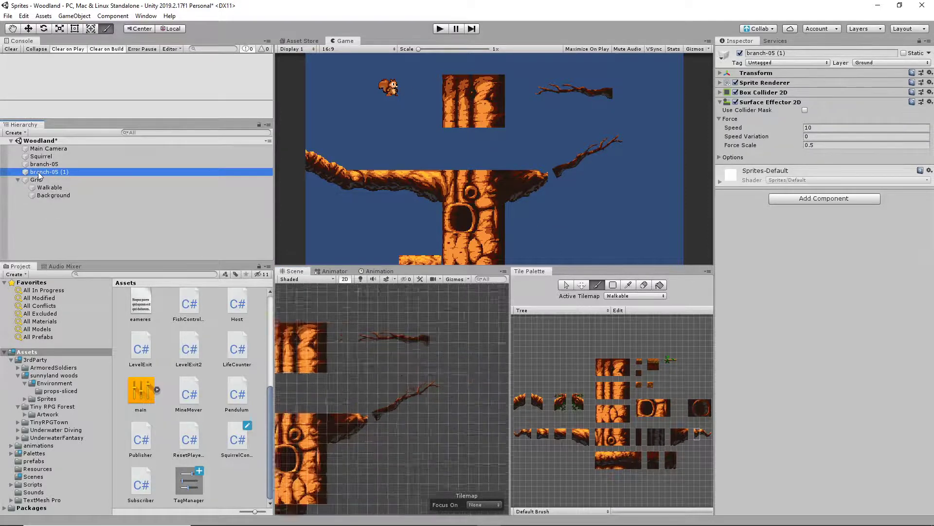
click(28, 27)
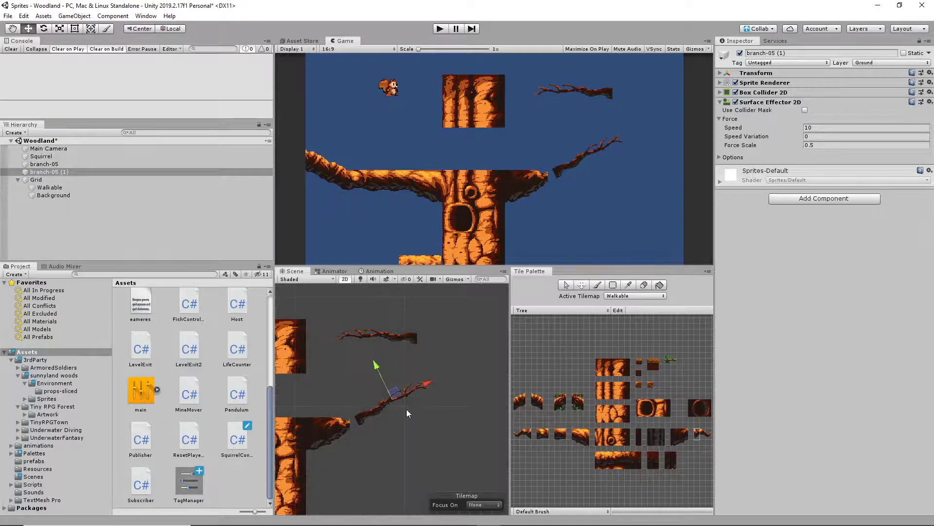
drag(387, 402, 375, 405)
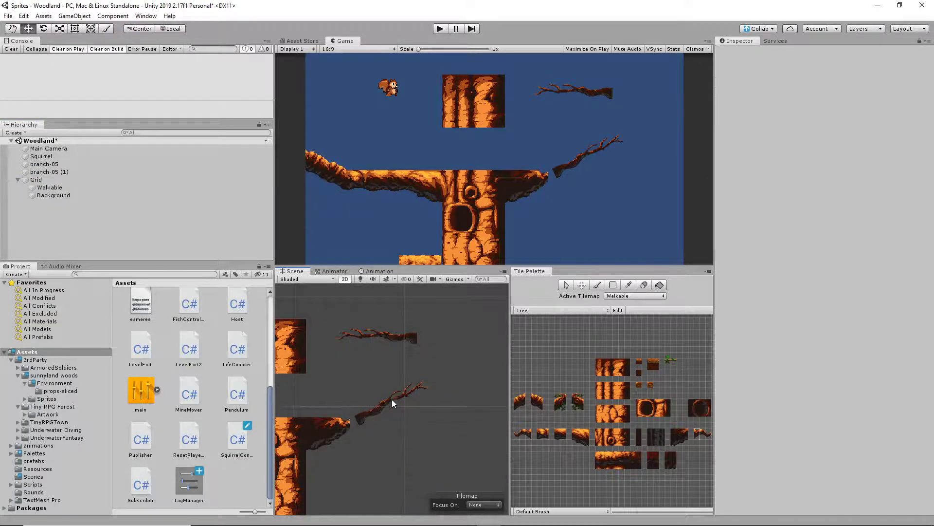
click(392, 399)
drag(424, 389, 412, 395)
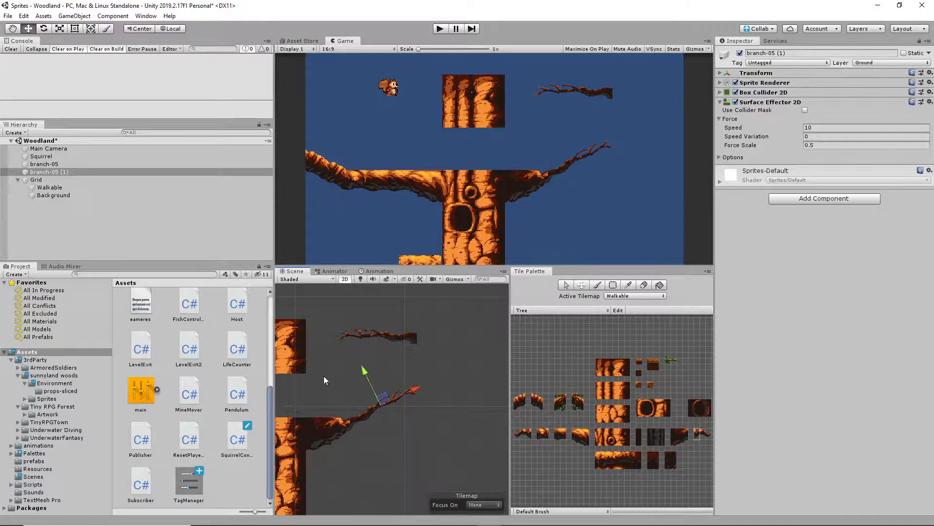
Step: Play-test the level by running the squirrel across the trunk gap onto the right-hand branch, and end the test
middle_drag(461, 352, 523, 309)
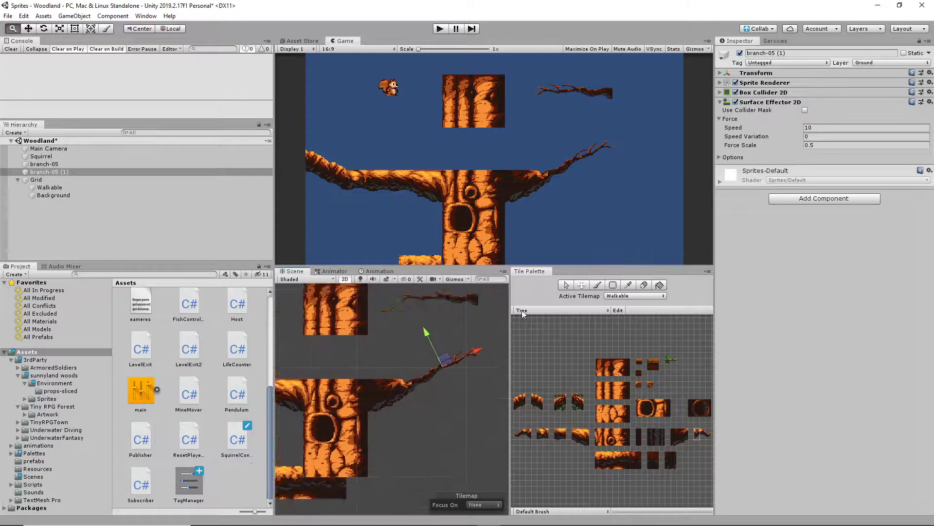
click(437, 29)
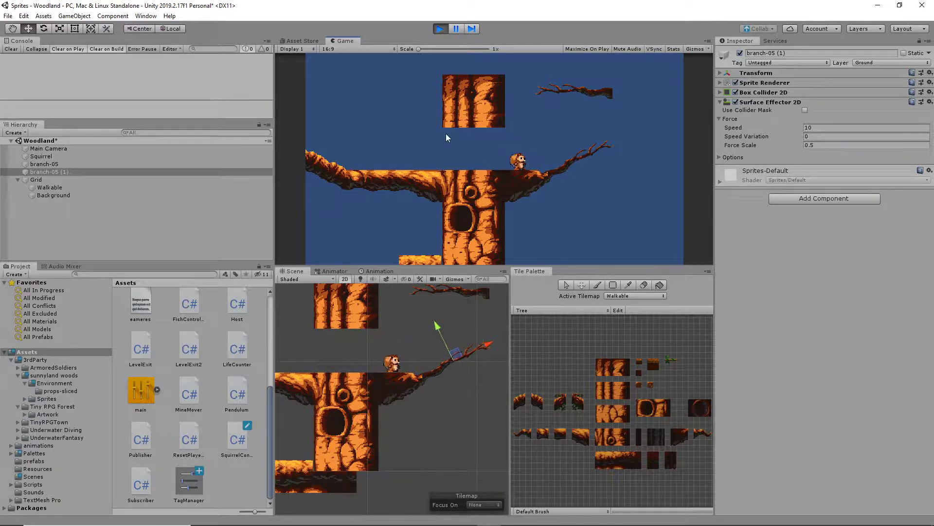
click(438, 27)
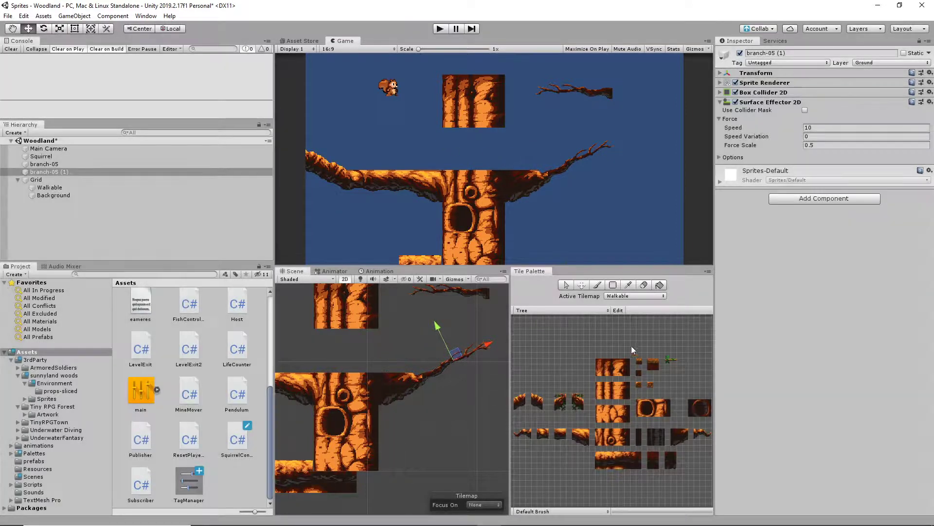
Step: Make Background the active tilemap and paint the rounded bark trunk tiles over the trunk area above the branches
click(554, 310)
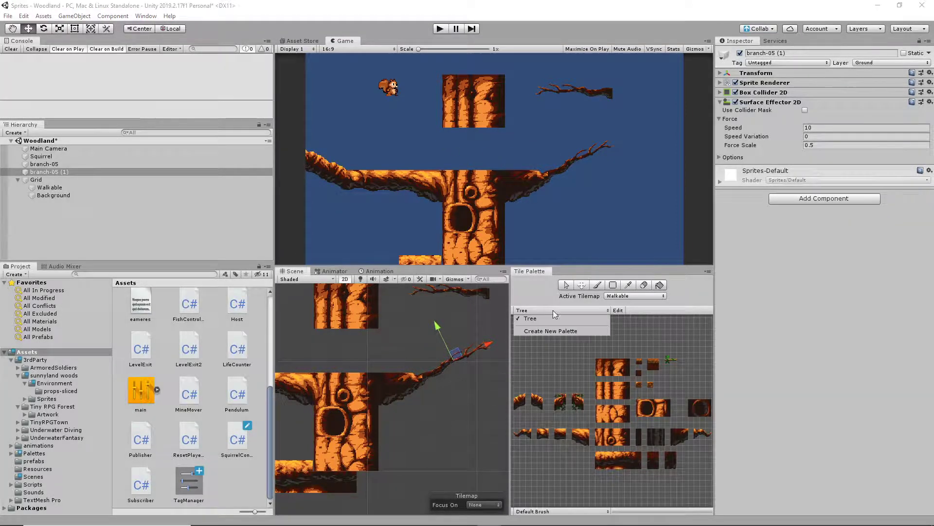
click(531, 295)
click(654, 296)
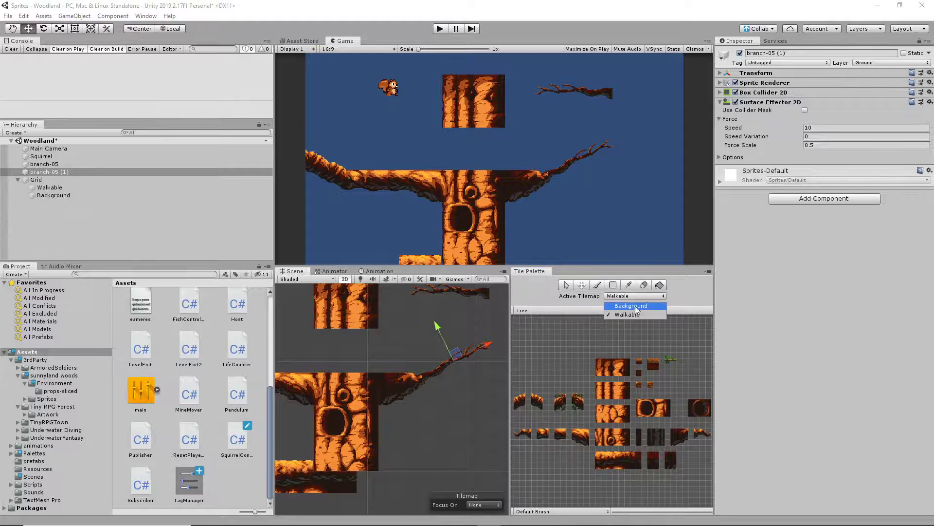
click(632, 306)
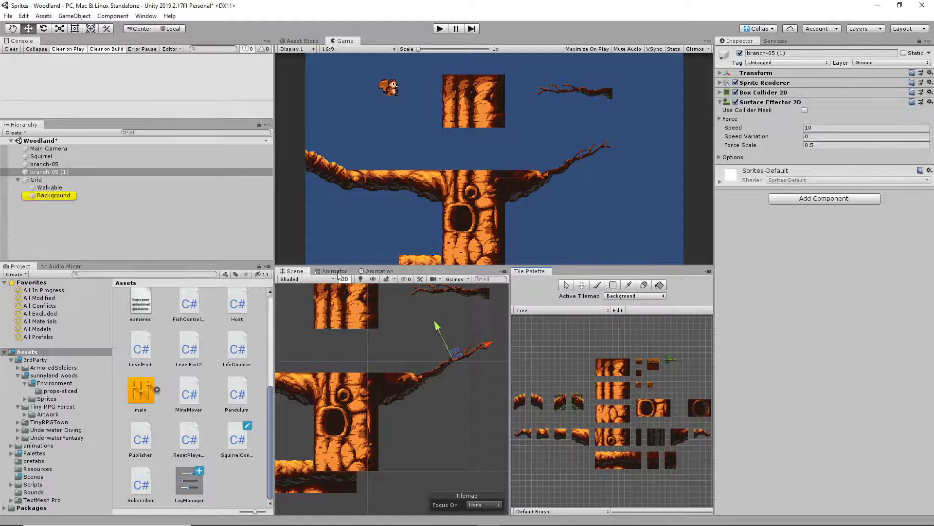
double_click(40, 195)
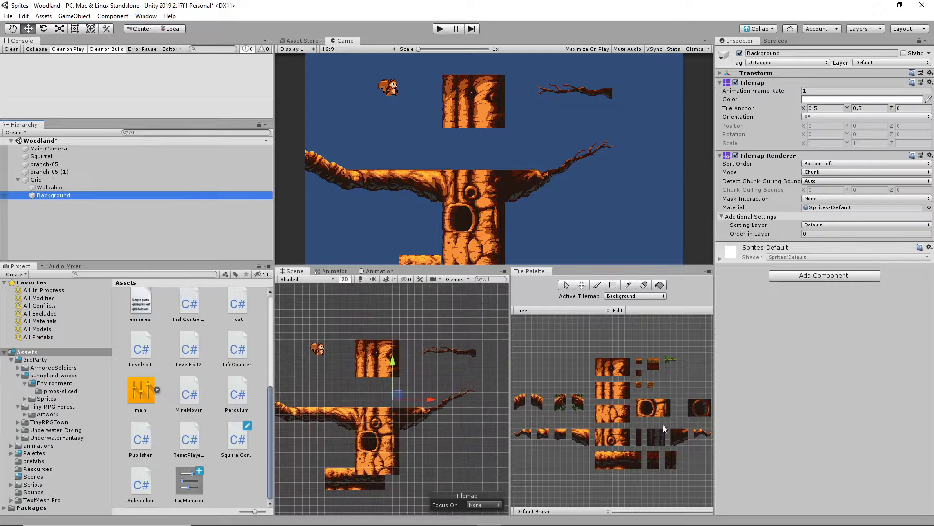
click(606, 417)
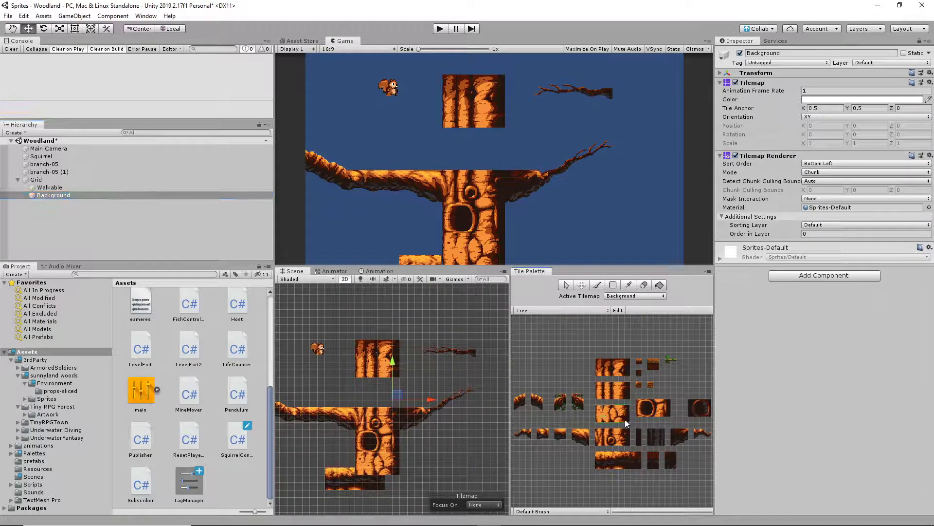
click(625, 419)
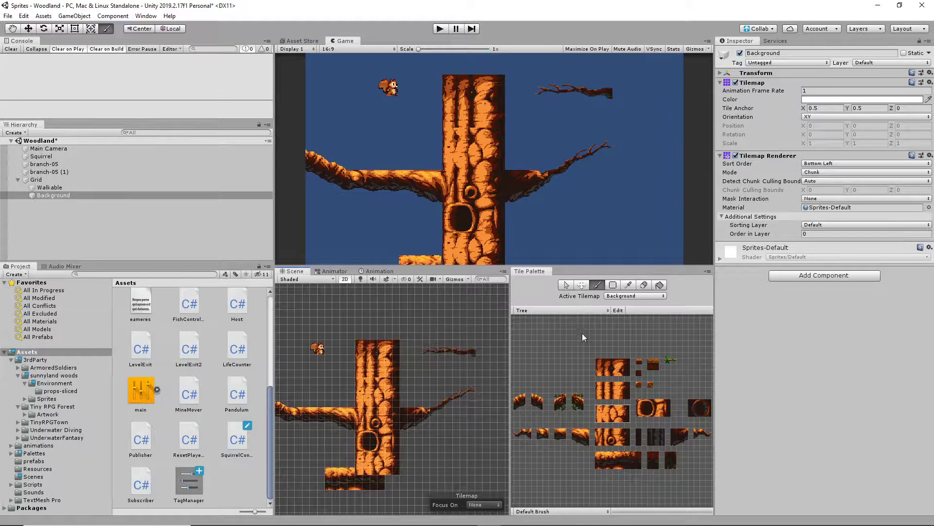
Step: Make Walkable the active tilemap and erase its remaining trunk tiles above the branches
click(634, 295)
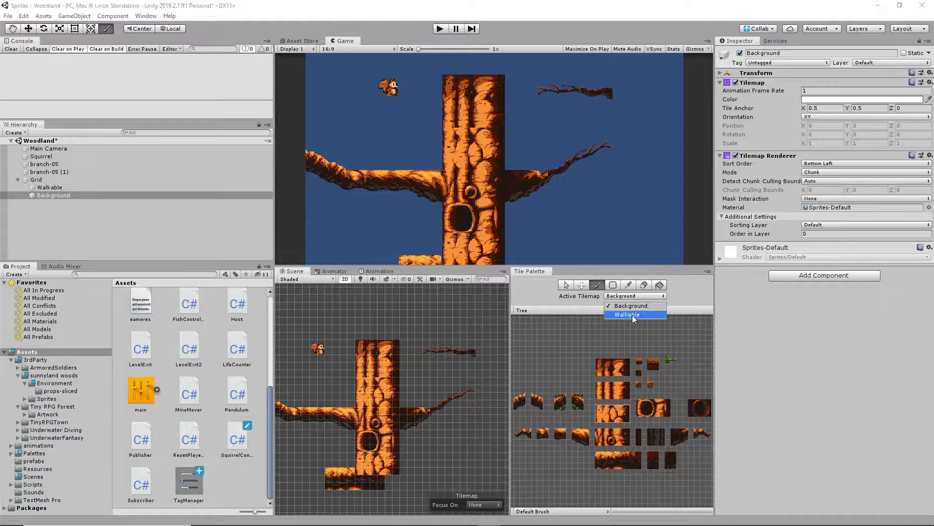
click(632, 314)
click(644, 285)
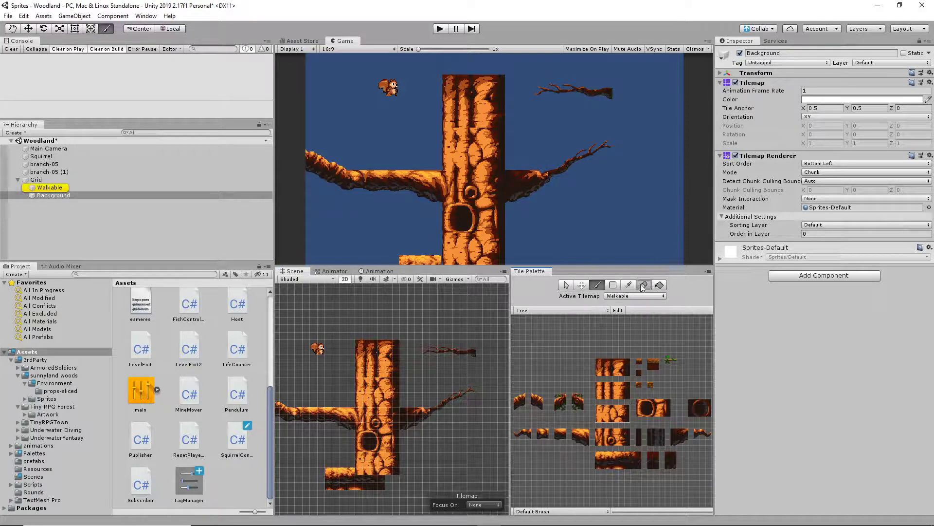
drag(397, 362, 390, 390)
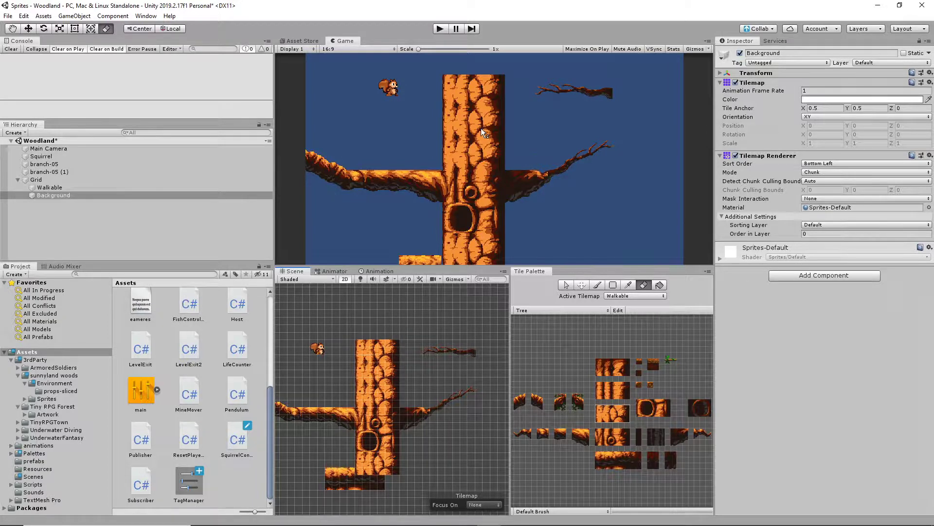
Step: Switch the Walkable and Background tilemaps off and on in turn to check which tiles each one holds
click(51, 188)
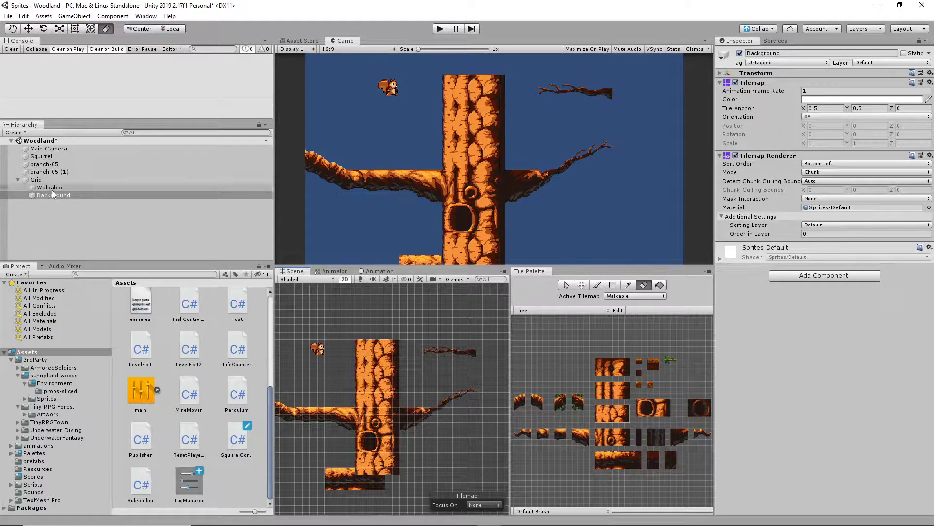
click(739, 53)
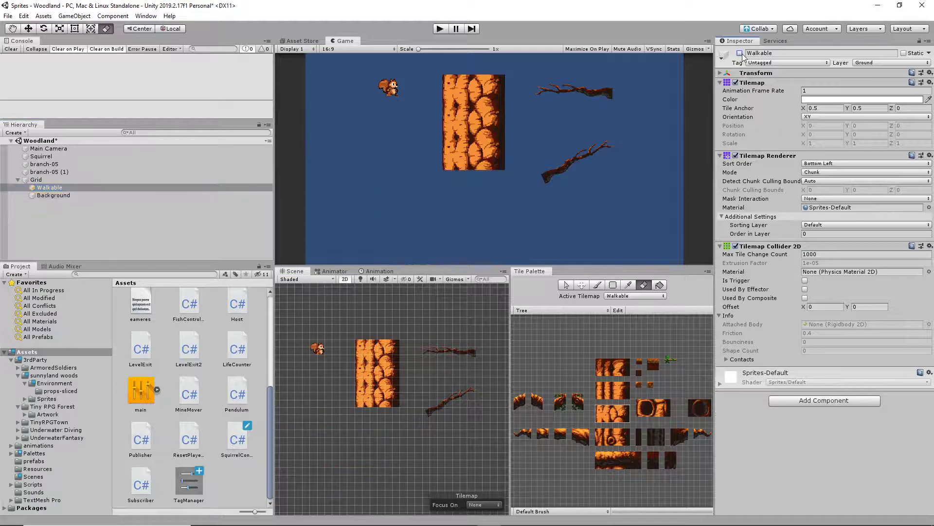
click(740, 54)
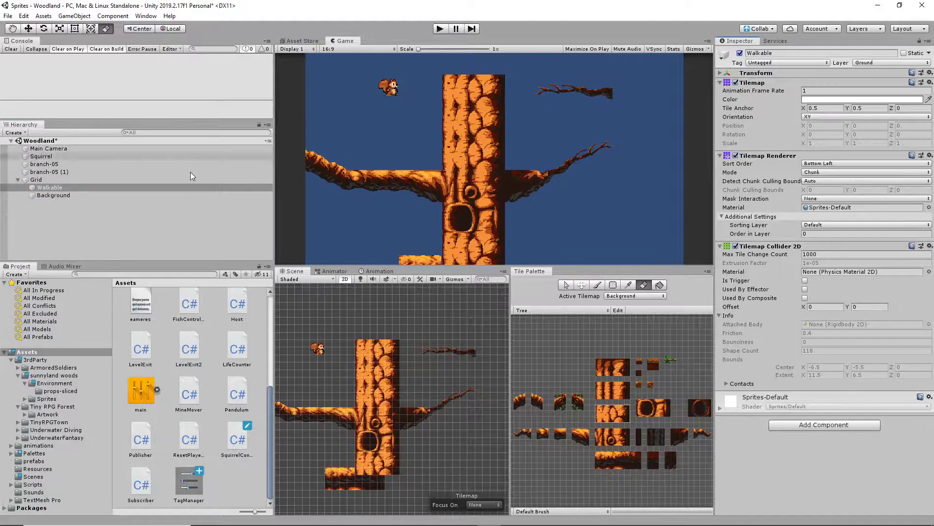
click(73, 195)
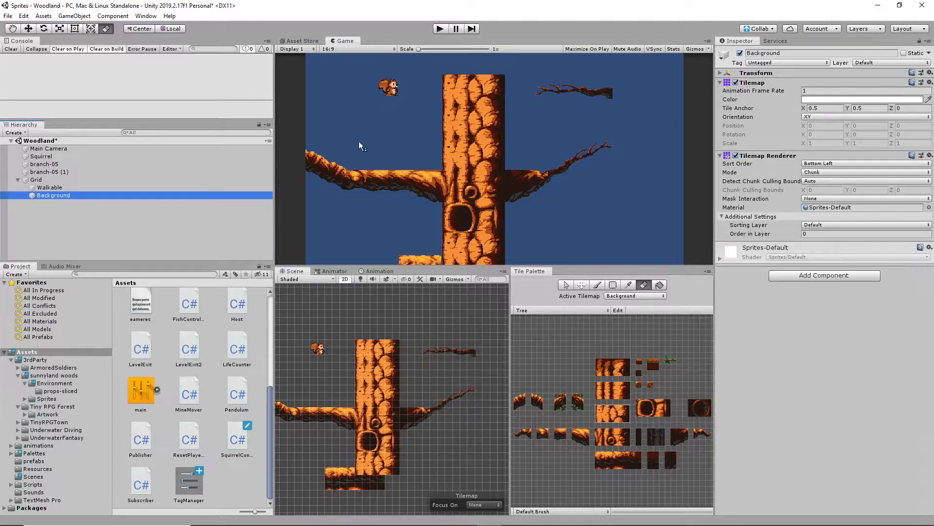
click(739, 53)
click(739, 53)
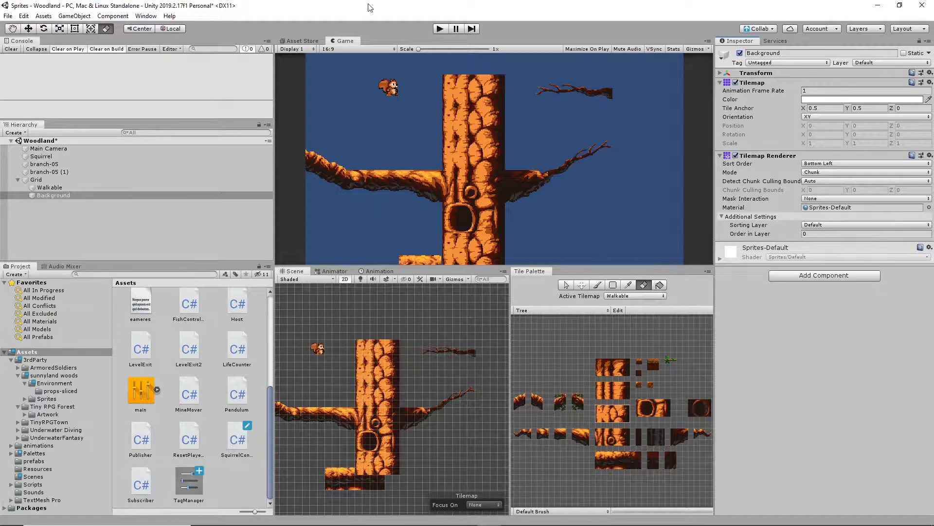
Step: Start a play test, run the squirrel from the left branch across the trunk and back, and end the test
click(439, 29)
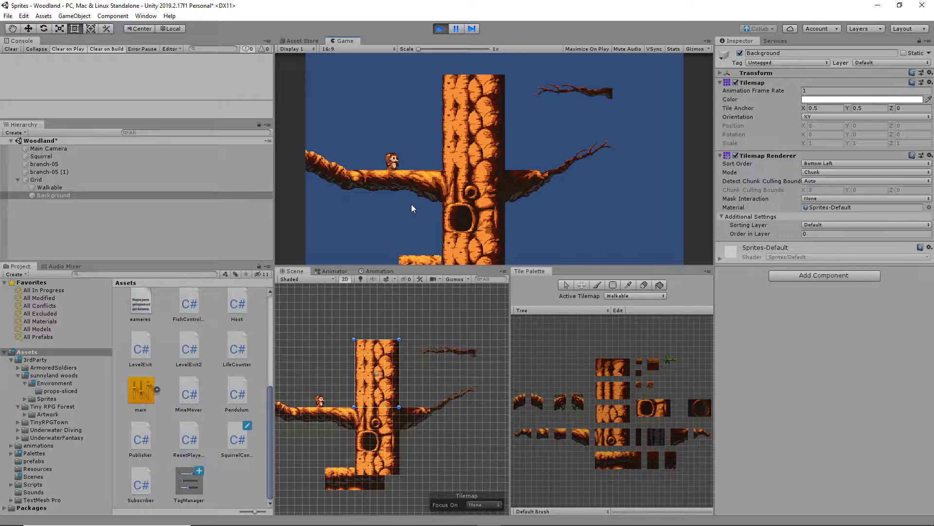
key(Right)
key(Right)
key(Right)
key(Left)
key(Left)
click(445, 28)
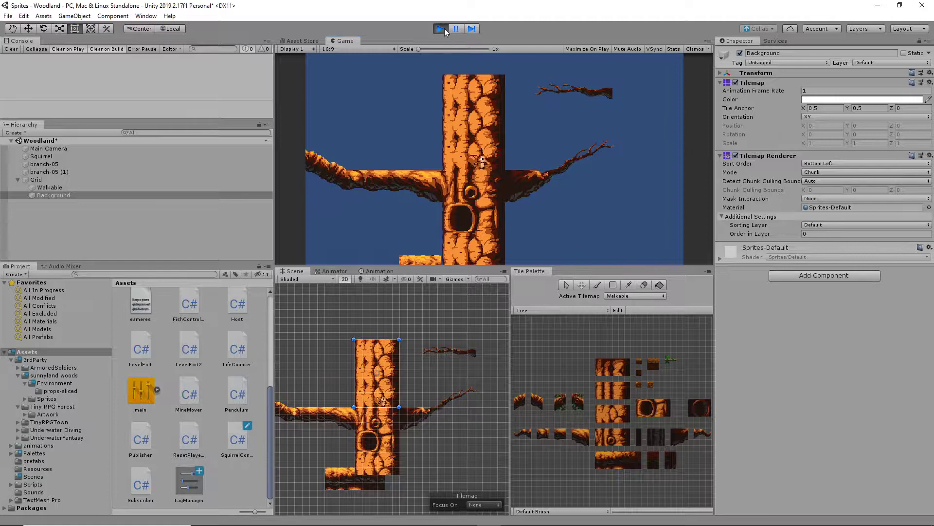
Step: Set the Background tilemap renderer's Order in Layer to -1 so it draws behind the squirrel
click(63, 187)
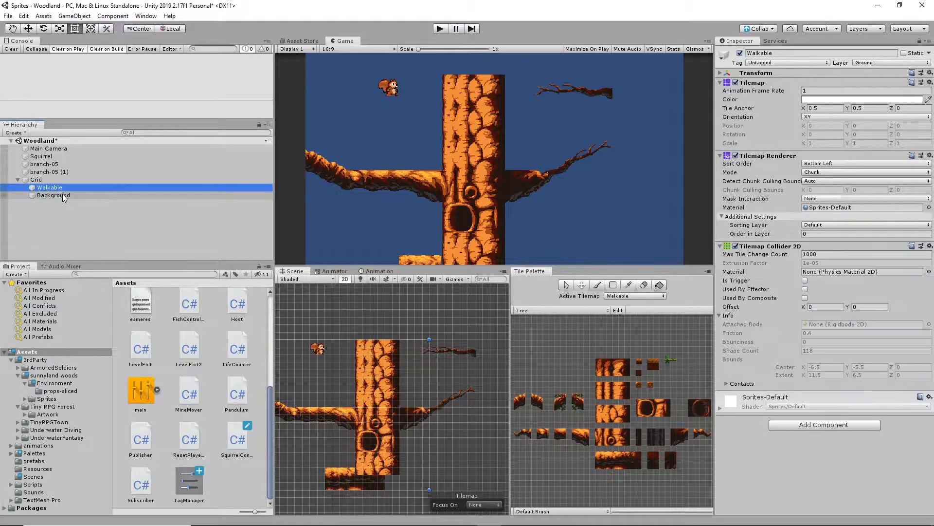
click(62, 195)
click(822, 233)
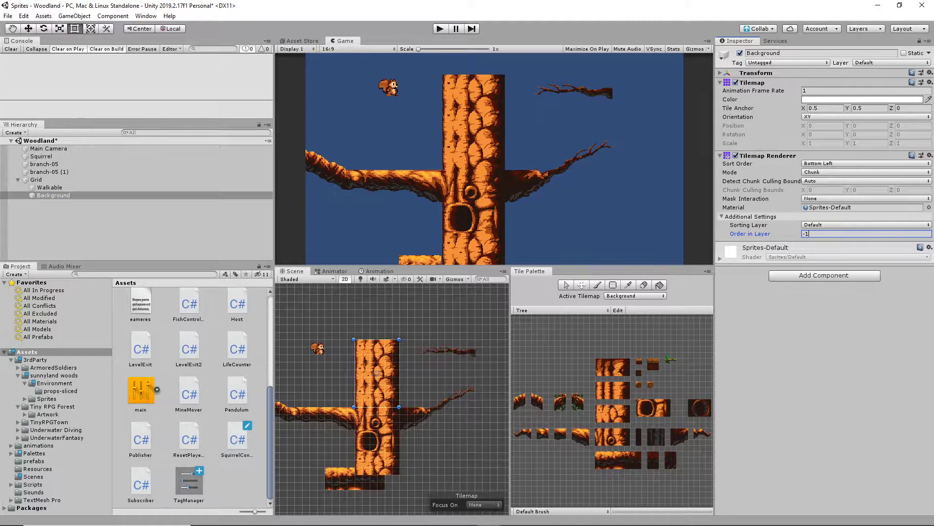
Step: Run a play test, compare the inspector settings of the Walkable and Background tilemaps during it, and end the test
click(439, 30)
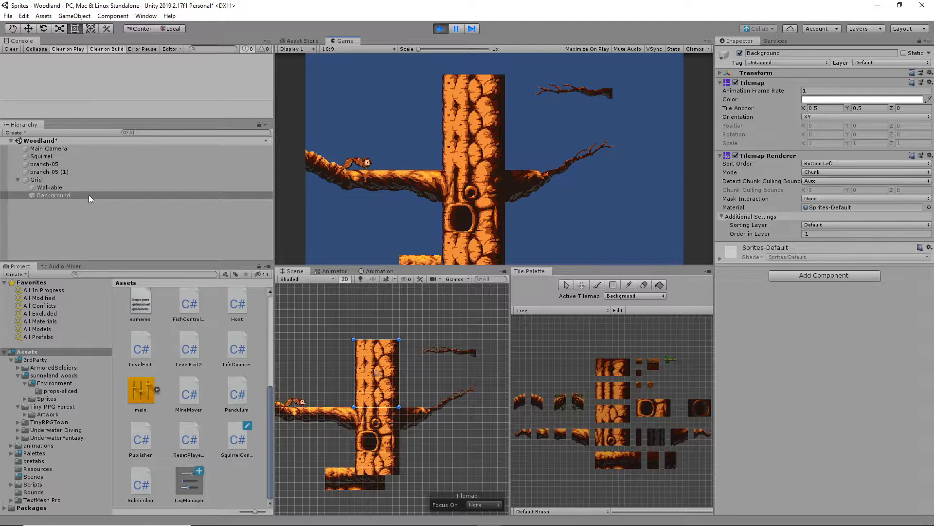
click(57, 187)
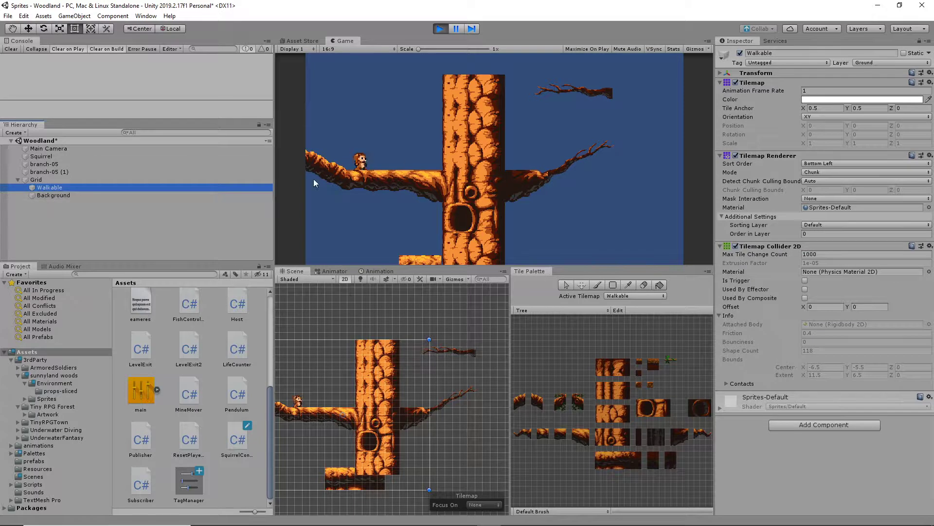
click(61, 195)
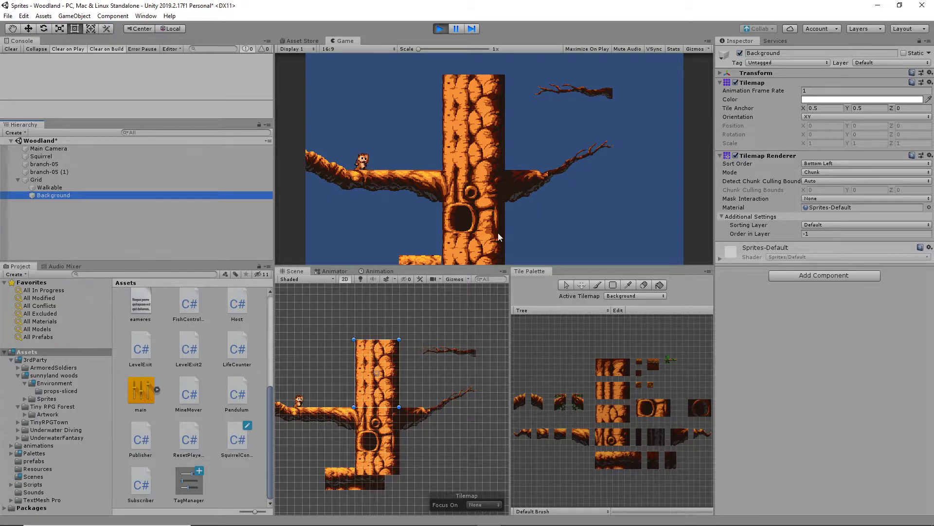
click(51, 186)
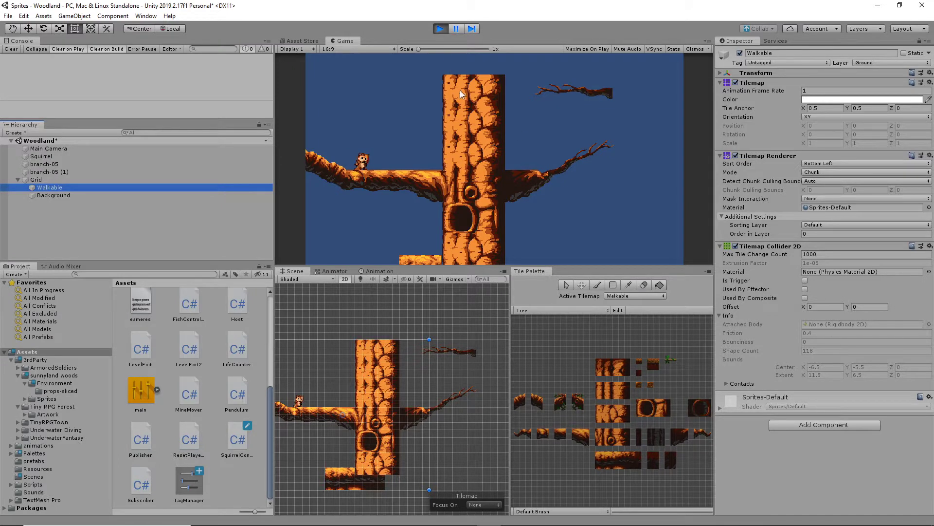
click(441, 29)
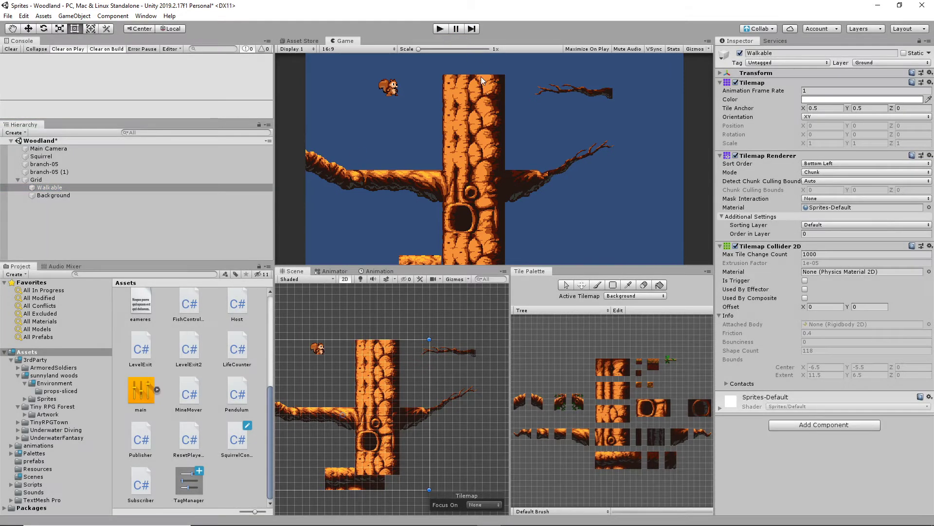